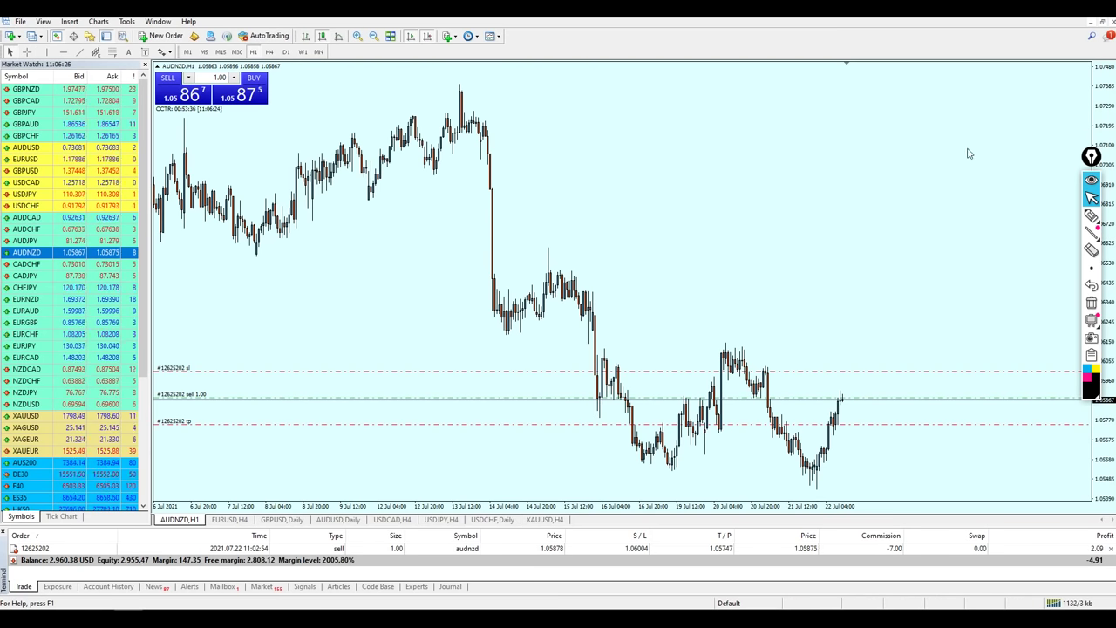
Switch to the YouTube channel's videos page in the browser and find the forex scalping strategy video
{"action": "left_click", "coordinate": [1052, 9]}
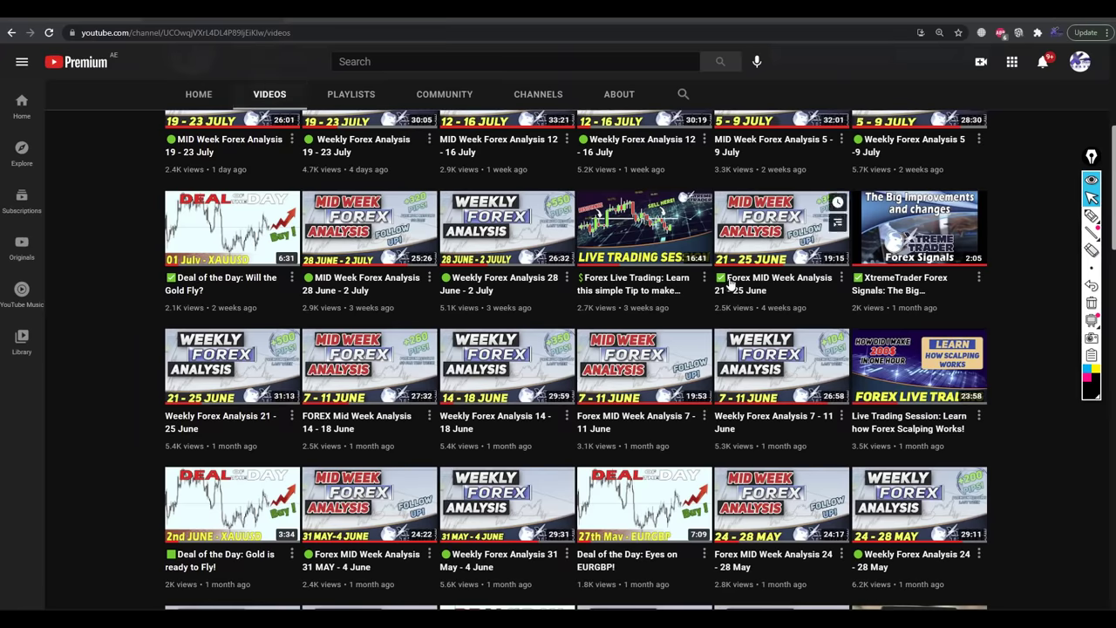
{"action": "scroll", "coordinate": [344, 349], "scroll_direction": "up", "scroll_amount": 4}
{"action": "scroll", "coordinate": [345, 349], "scroll_direction": "down", "scroll_amount": 7}
{"action": "scroll", "coordinate": [345, 349], "scroll_direction": "down", "scroll_amount": 7}
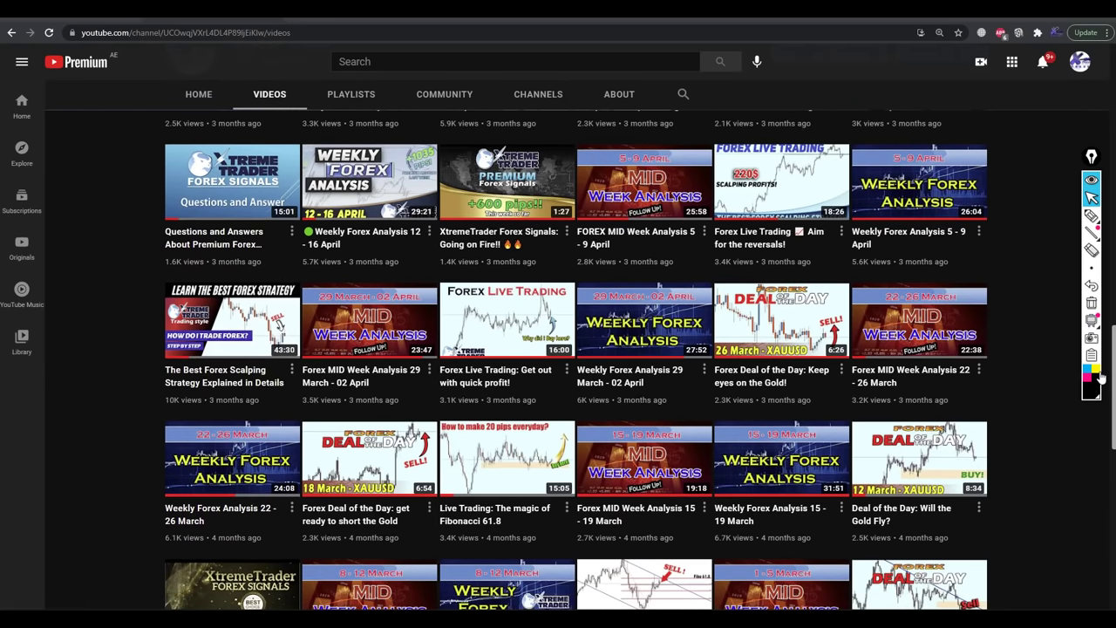
Circle the video "The Best Forex Scalping Strategy Explained in Details" with a yellow pen, and erase the annotation
{"action": "left_click", "coordinate": [1097, 368]}
{"action": "left_click", "coordinate": [1092, 214]}
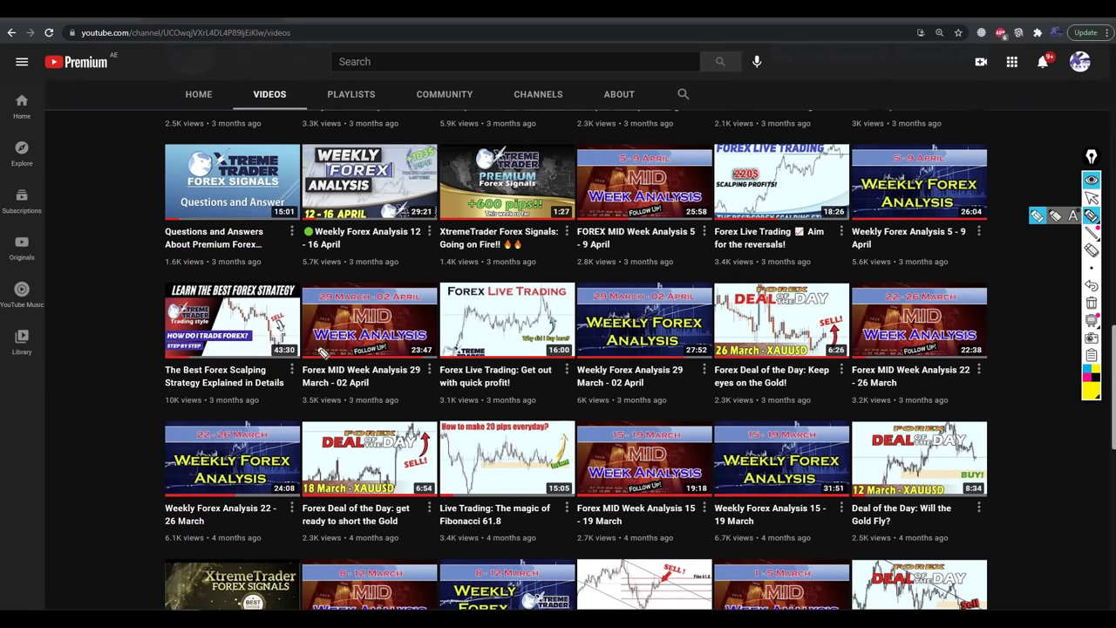
{"action": "left_click_drag", "start_coordinate": [154, 401], "coordinate": [216, 403]}
{"action": "left_click_drag", "start_coordinate": [193, 271], "coordinate": [139, 386]}
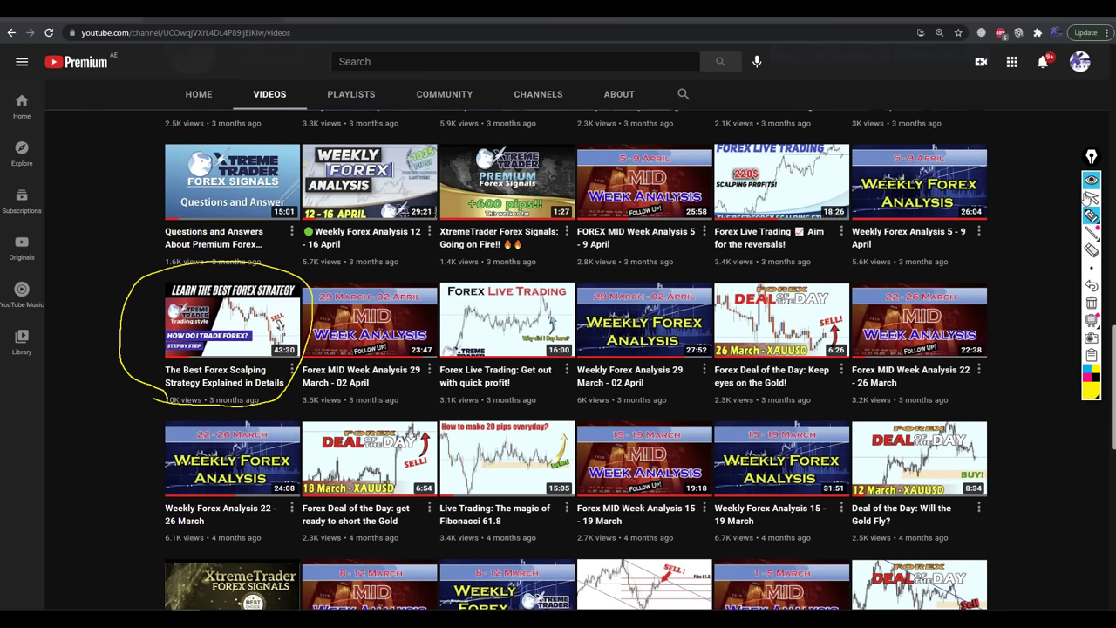
{"action": "left_click", "coordinate": [1090, 197]}
{"action": "left_click", "coordinate": [1092, 303]}
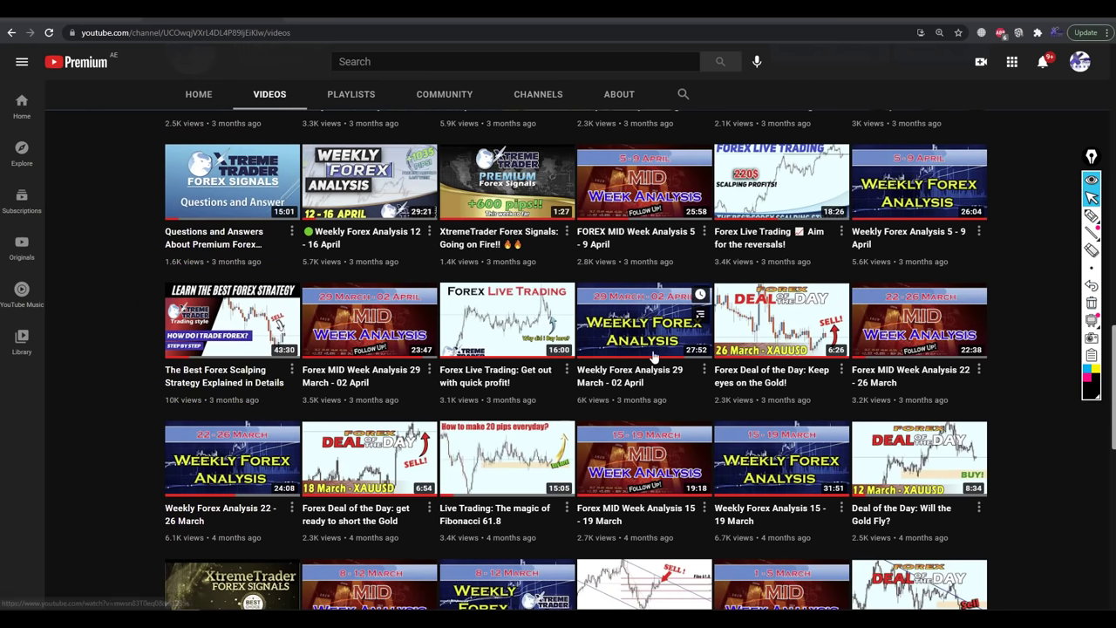
Switch back to MetaTrader and draw two downward arrows along the AUDNZD H1 downtrend, one on each side, and erase them
{"action": "key", "text": "alt+Tab"}
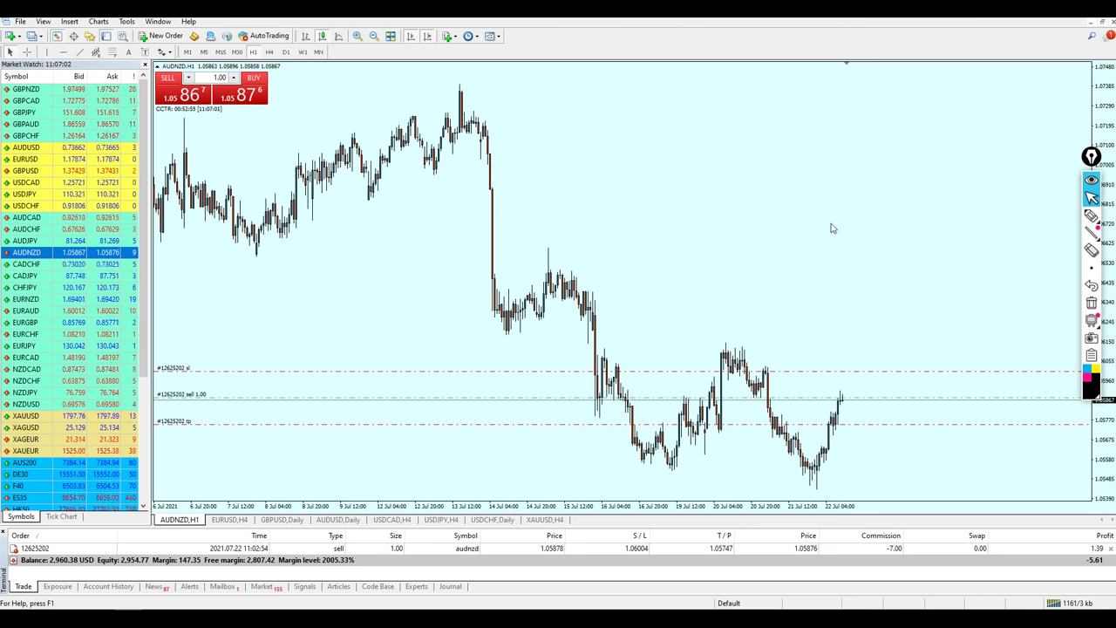
{"action": "key", "text": "plus"}
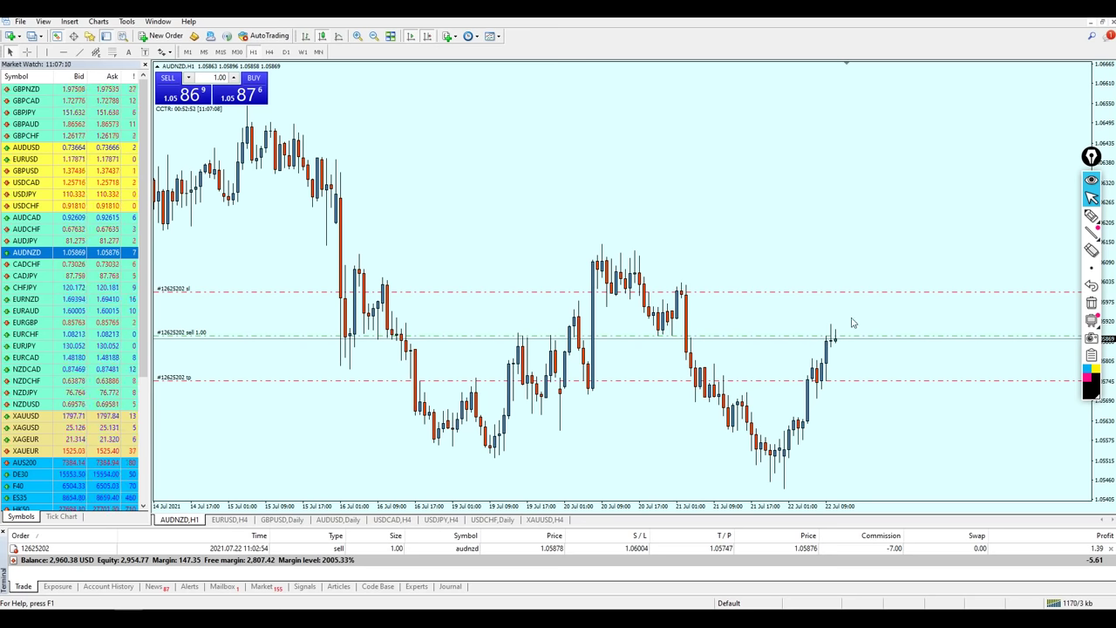
{"action": "key", "text": "minus"}
{"action": "mouse_move", "coordinate": [1090, 218]}
{"action": "left_click", "coordinate": [1037, 216]}
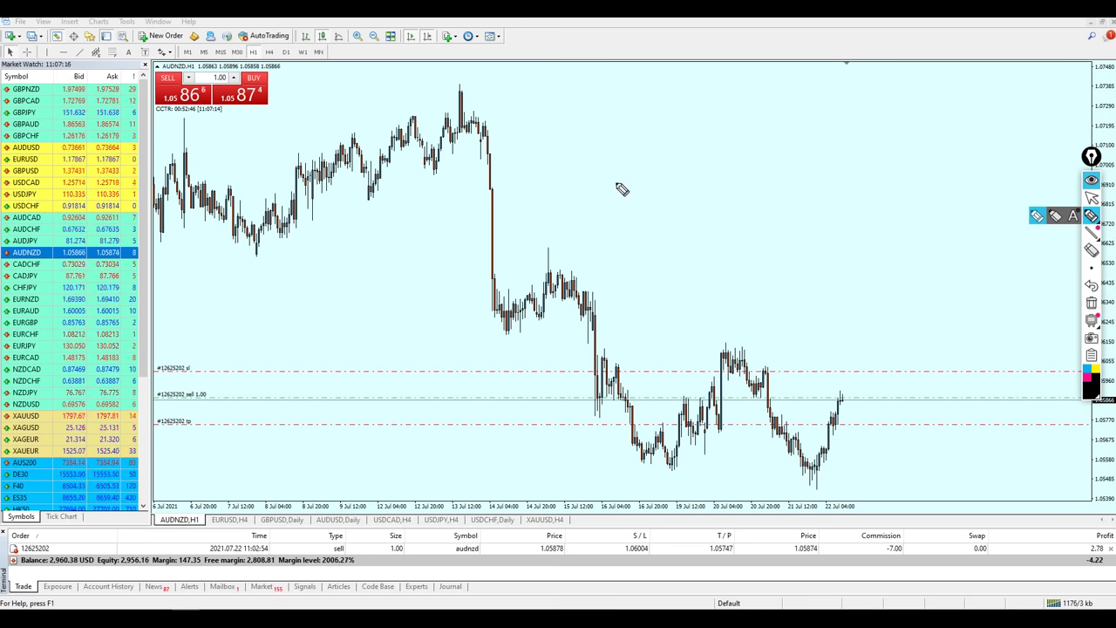
{"action": "left_click_drag", "start_coordinate": [516, 96], "coordinate": [756, 292]}
{"action": "mouse_move", "coordinate": [415, 291]}
{"action": "left_mouse_down"}
{"action": "mouse_move", "coordinate": [561, 442]}
{"action": "mouse_move", "coordinate": [528, 439]}
{"action": "left_mouse_up"}
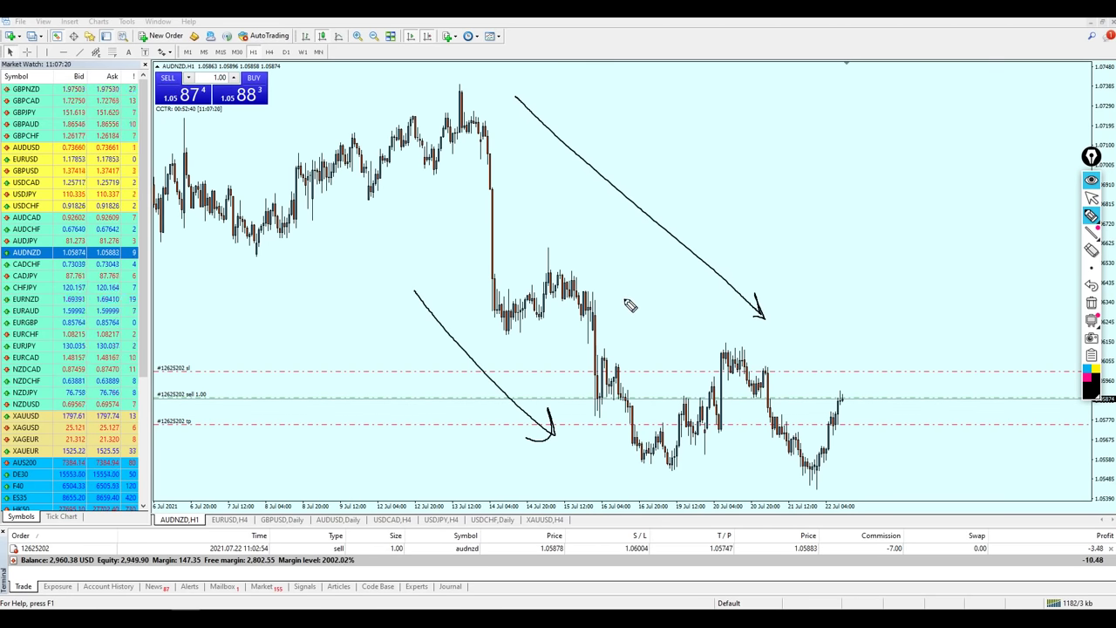
{"action": "mouse_move", "coordinate": [1092, 212]}
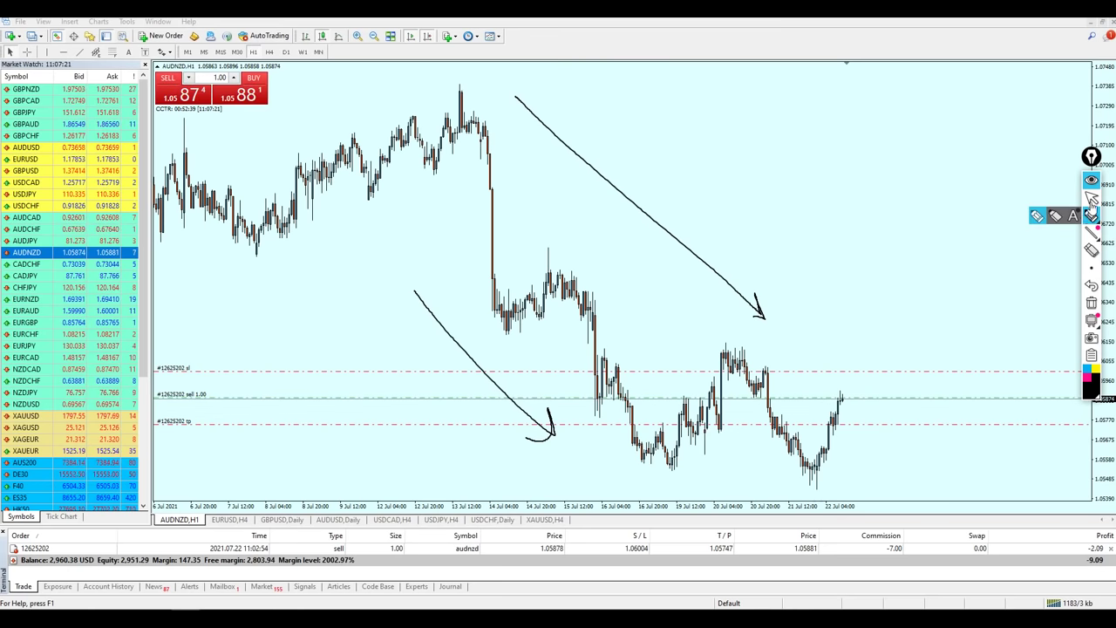
{"action": "left_click", "coordinate": [1092, 301]}
Circle the large bullish candle of 20 July and the large bearish candle of 21 July, and erase both marks
{"action": "key", "text": "plus"}
{"action": "key", "text": "plus"}
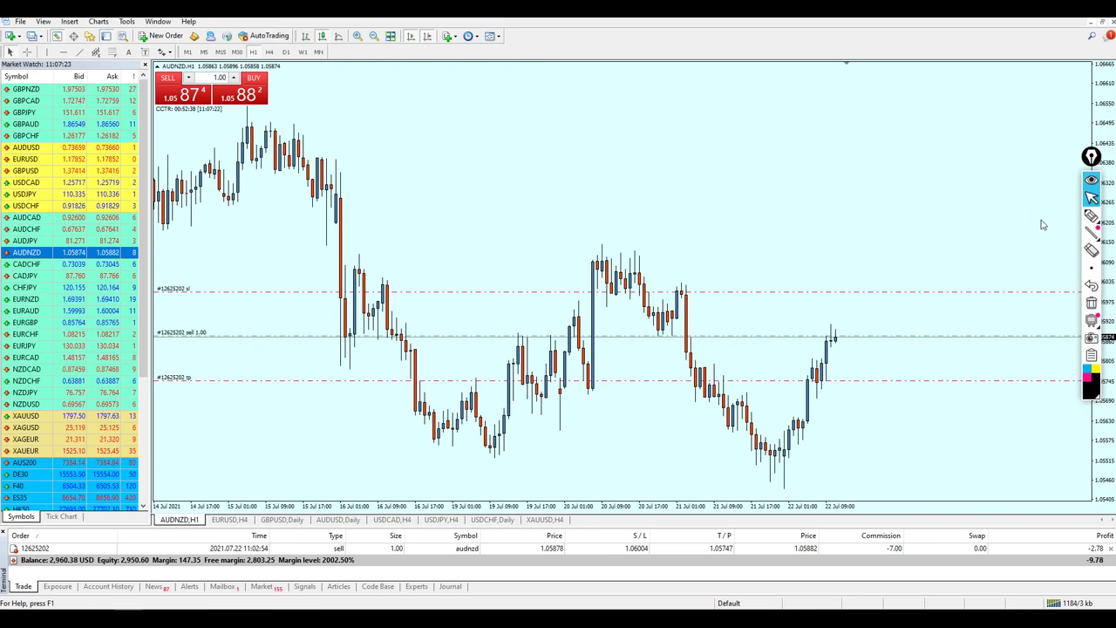
{"action": "left_click", "coordinate": [1091, 216]}
{"action": "mouse_move", "coordinate": [599, 370]}
{"action": "left_mouse_down"}
{"action": "mouse_move", "coordinate": [594, 249]}
{"action": "mouse_move", "coordinate": [593, 370]}
{"action": "left_mouse_up"}
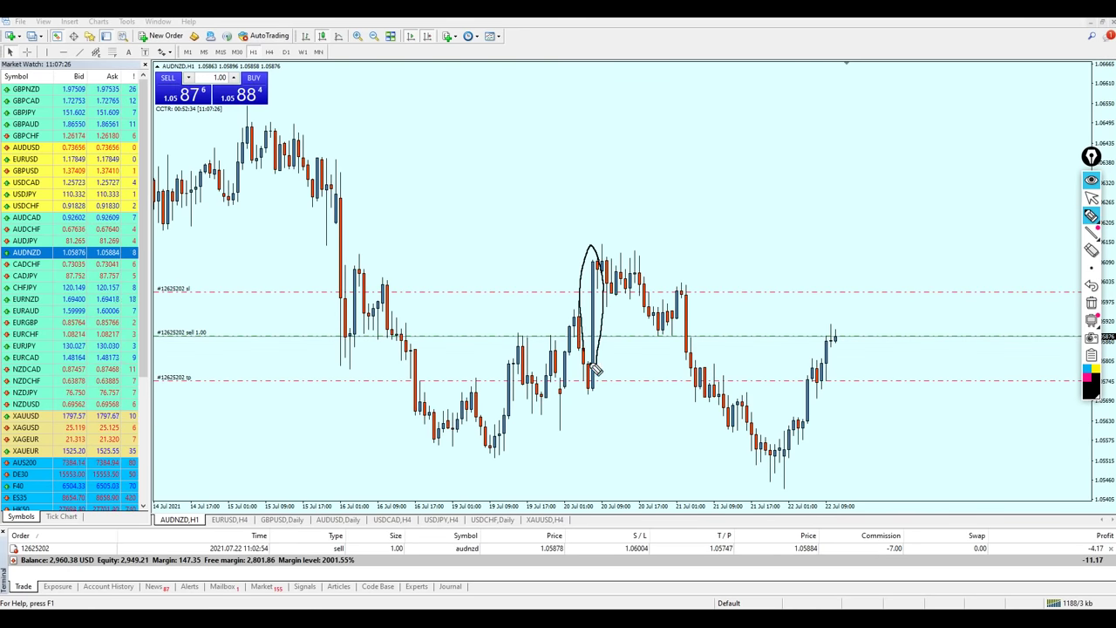
{"action": "mouse_move", "coordinate": [686, 370]}
{"action": "left_mouse_down"}
{"action": "mouse_move", "coordinate": [689, 288]}
{"action": "mouse_move", "coordinate": [688, 368]}
{"action": "left_mouse_up"}
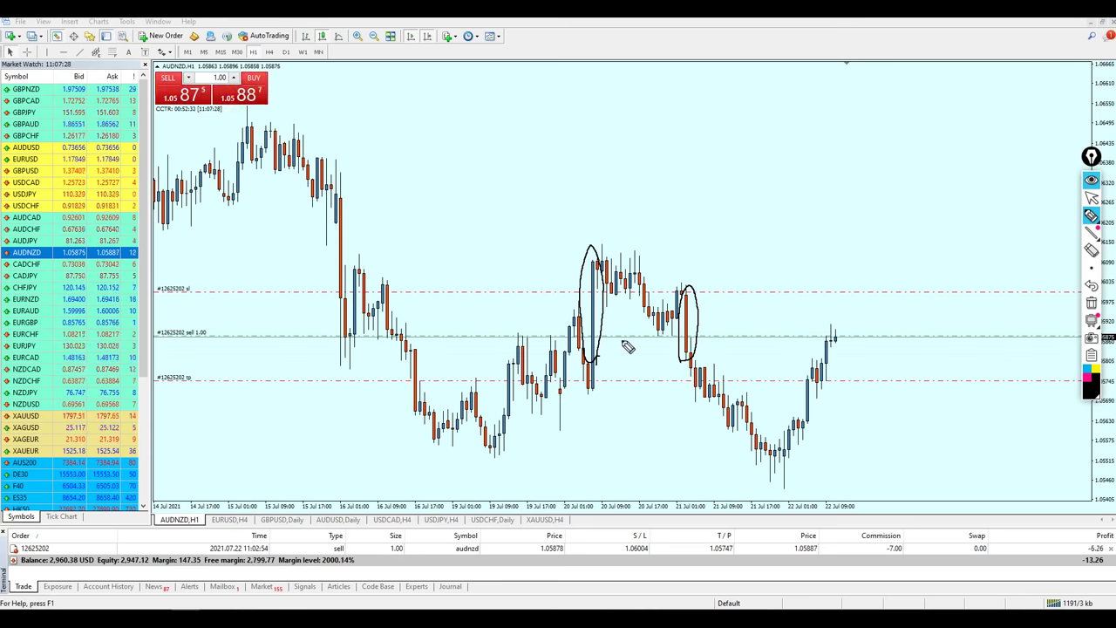
{"action": "left_click", "coordinate": [1092, 302]}
Mark the three highs and the bullish breakout candle, extend their level to the next lows labelled S, and erase the drawings
{"action": "mouse_move", "coordinate": [506, 351]}
{"action": "left_mouse_down"}
{"action": "mouse_move", "coordinate": [531, 328]}
{"action": "mouse_move", "coordinate": [521, 355]}
{"action": "left_mouse_up"}
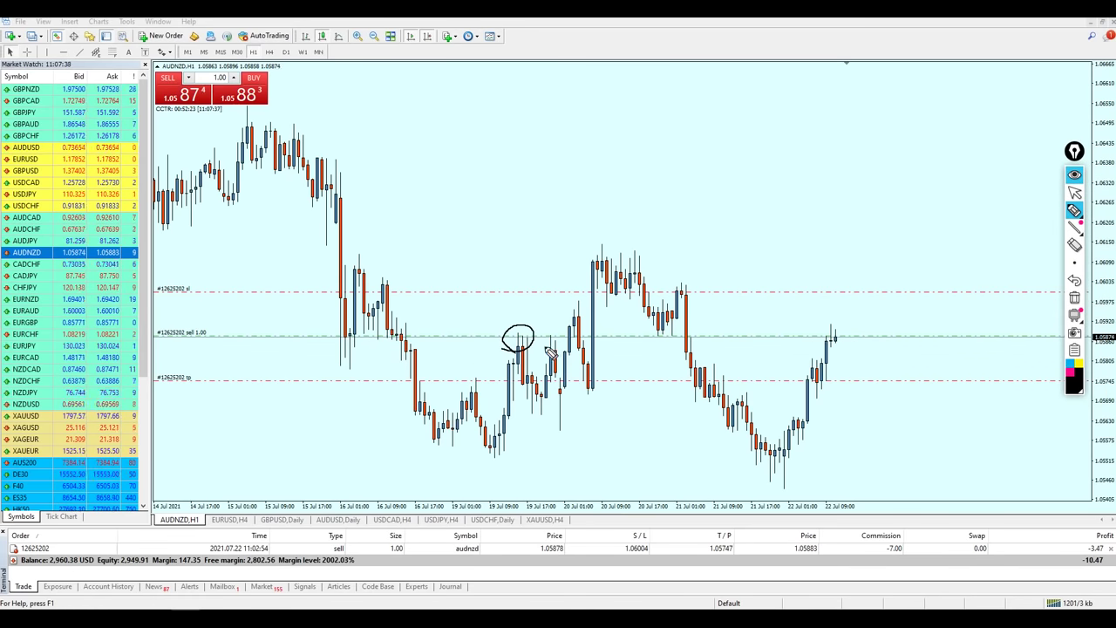
{"action": "left_click_drag", "start_coordinate": [557, 339], "coordinate": [558, 347]}
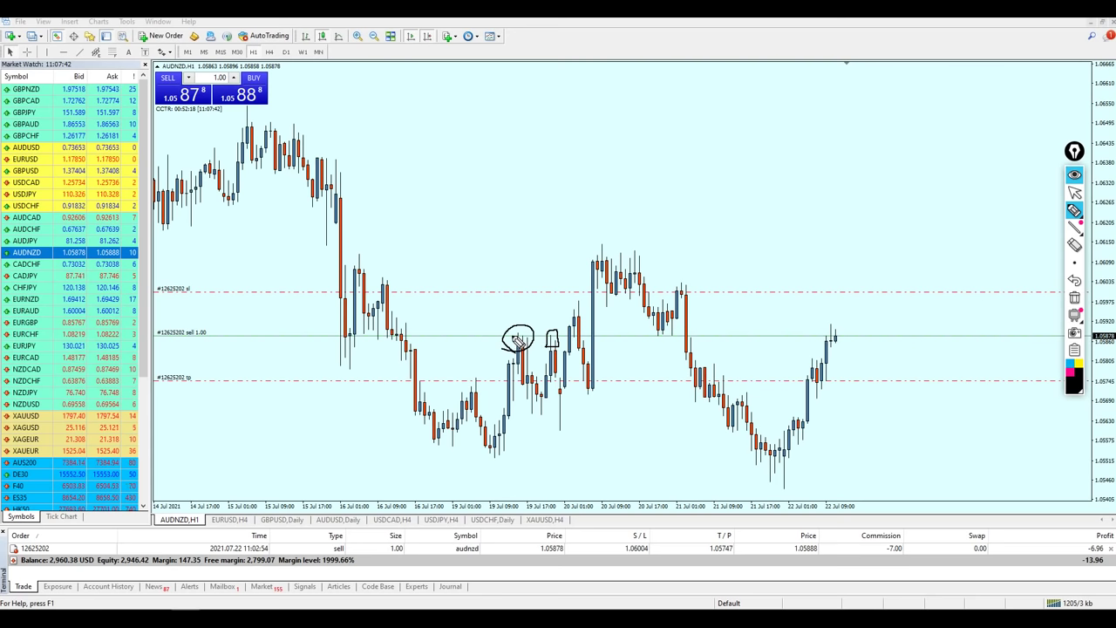
{"action": "mouse_move", "coordinate": [583, 347]}
{"action": "left_mouse_down"}
{"action": "mouse_move", "coordinate": [572, 306]}
{"action": "mouse_move", "coordinate": [570, 347]}
{"action": "left_mouse_up"}
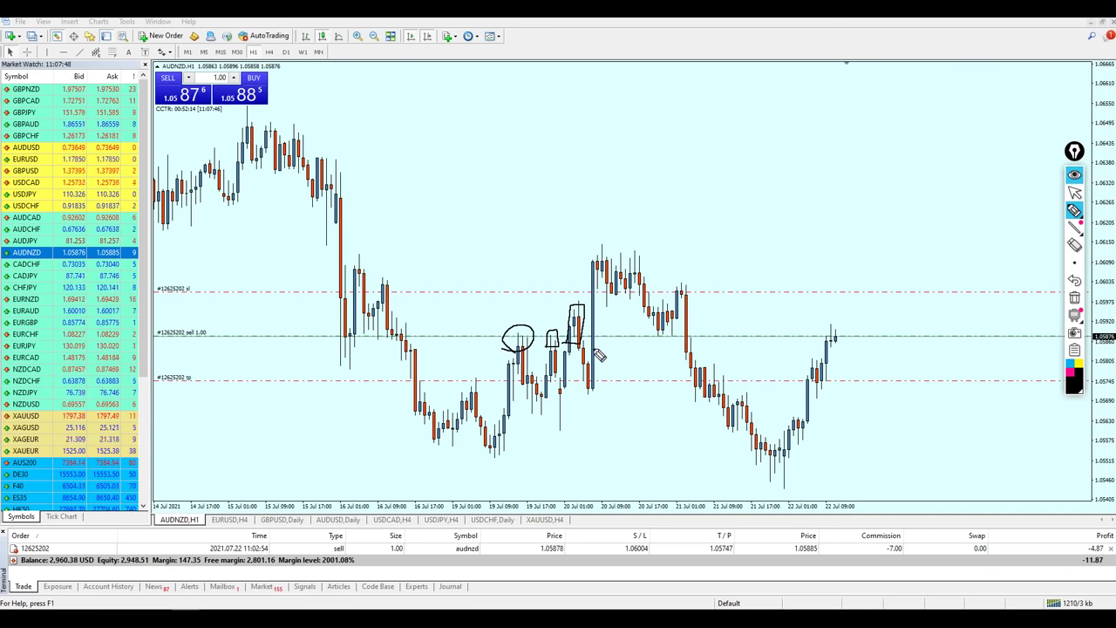
{"action": "left_click_drag", "start_coordinate": [600, 288], "coordinate": [592, 366]}
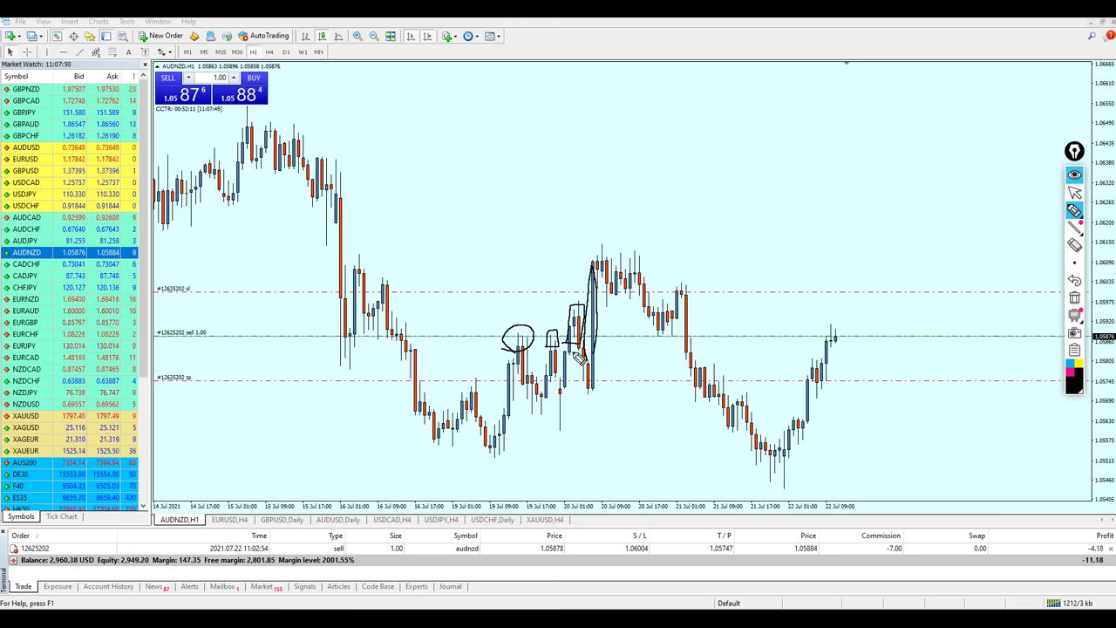
{"action": "mouse_move", "coordinate": [530, 345]}
{"action": "left_mouse_down"}
{"action": "mouse_move", "coordinate": [662, 331]}
{"action": "mouse_move", "coordinate": [666, 372]}
{"action": "left_mouse_up"}
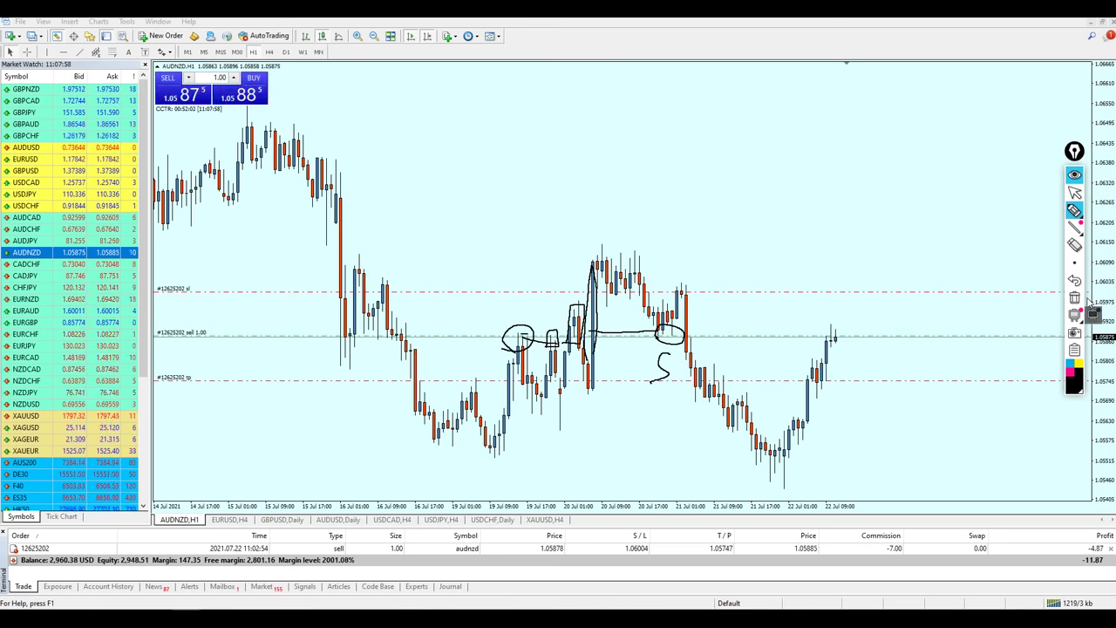
{"action": "key", "text": "Delete"}
Underscore the 19 July highs with a line, box the lows before the 21 July drop, and point an arrow at the breakdown
{"action": "left_click_drag", "start_coordinate": [509, 339], "coordinate": [553, 340]}
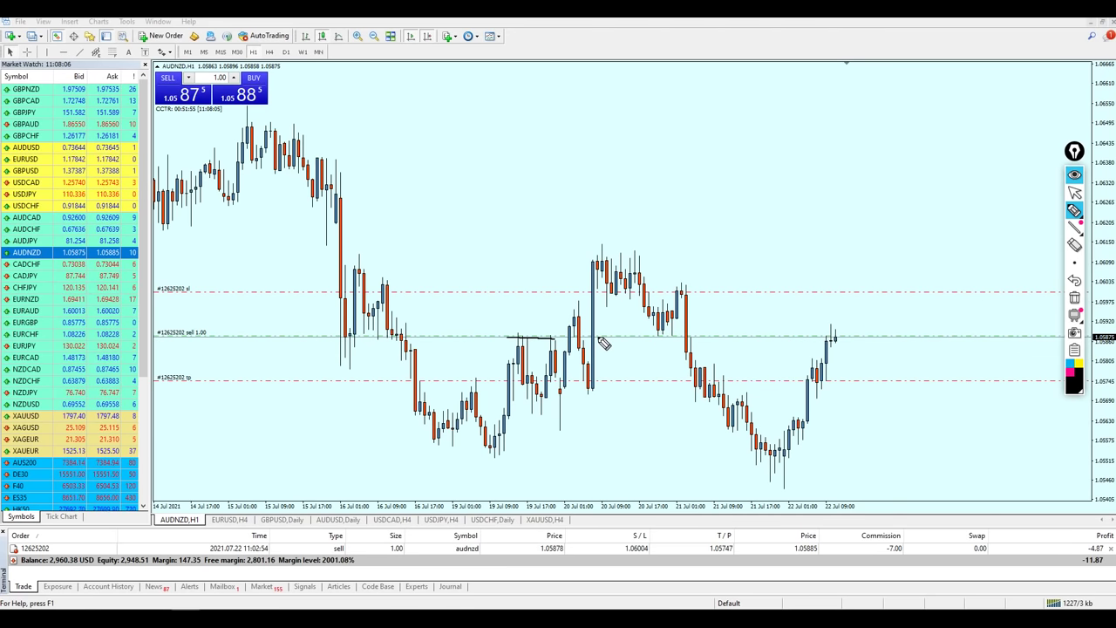
{"action": "mouse_move", "coordinate": [652, 329]}
{"action": "left_mouse_down"}
{"action": "mouse_move", "coordinate": [674, 349]}
{"action": "mouse_move", "coordinate": [676, 331]}
{"action": "mouse_move", "coordinate": [654, 334]}
{"action": "mouse_move", "coordinate": [663, 358]}
{"action": "mouse_move", "coordinate": [643, 374]}
{"action": "mouse_move", "coordinate": [655, 407]}
{"action": "left_mouse_up"}
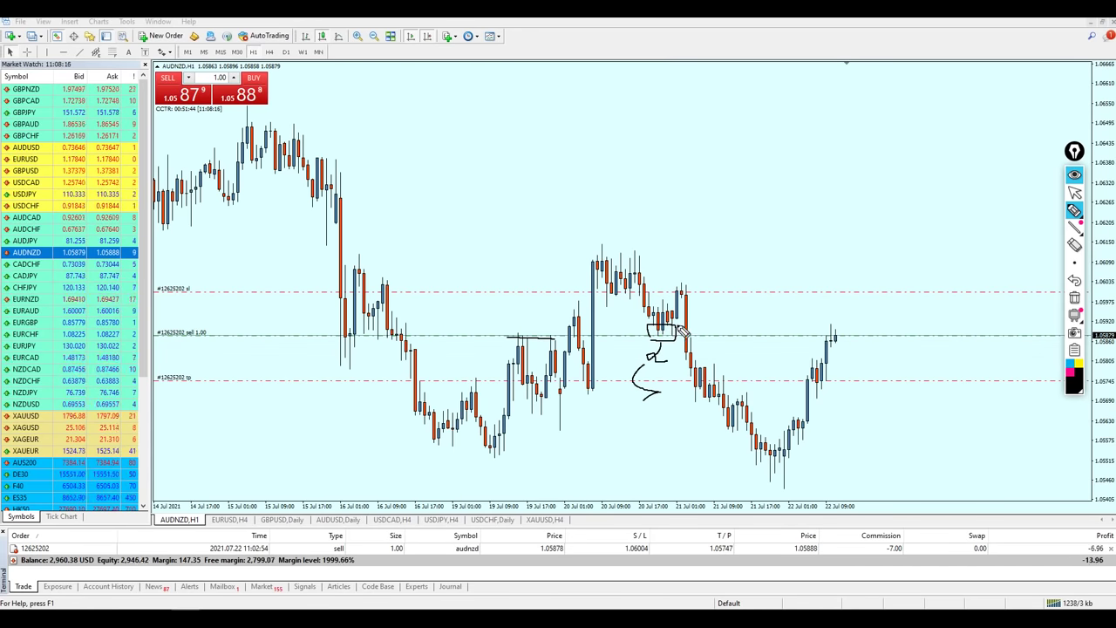
{"action": "left_click_drag", "start_coordinate": [701, 288], "coordinate": [692, 315]}
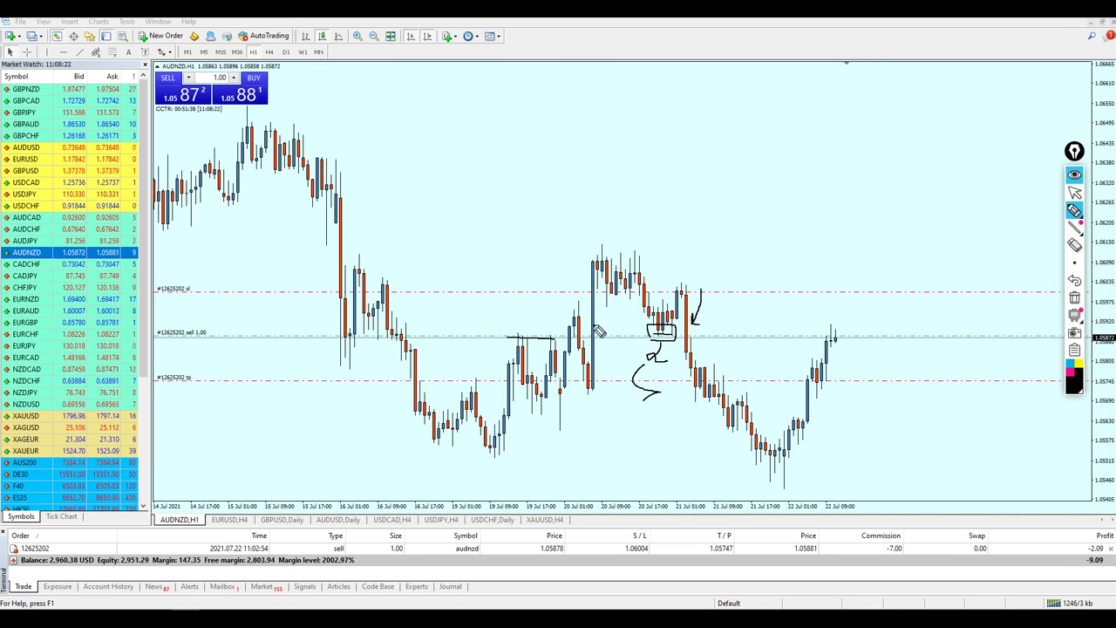
Box the 19 July highs, draw an arched arrow from them to the circled current price, and erase all annotations
{"action": "mouse_move", "coordinate": [509, 340]}
{"action": "left_mouse_down"}
{"action": "mouse_move", "coordinate": [568, 345]}
{"action": "mouse_move", "coordinate": [520, 354]}
{"action": "mouse_move", "coordinate": [561, 280]}
{"action": "mouse_move", "coordinate": [796, 262]}
{"action": "left_mouse_up"}
{"action": "left_click_drag", "start_coordinate": [835, 316], "coordinate": [840, 308]}
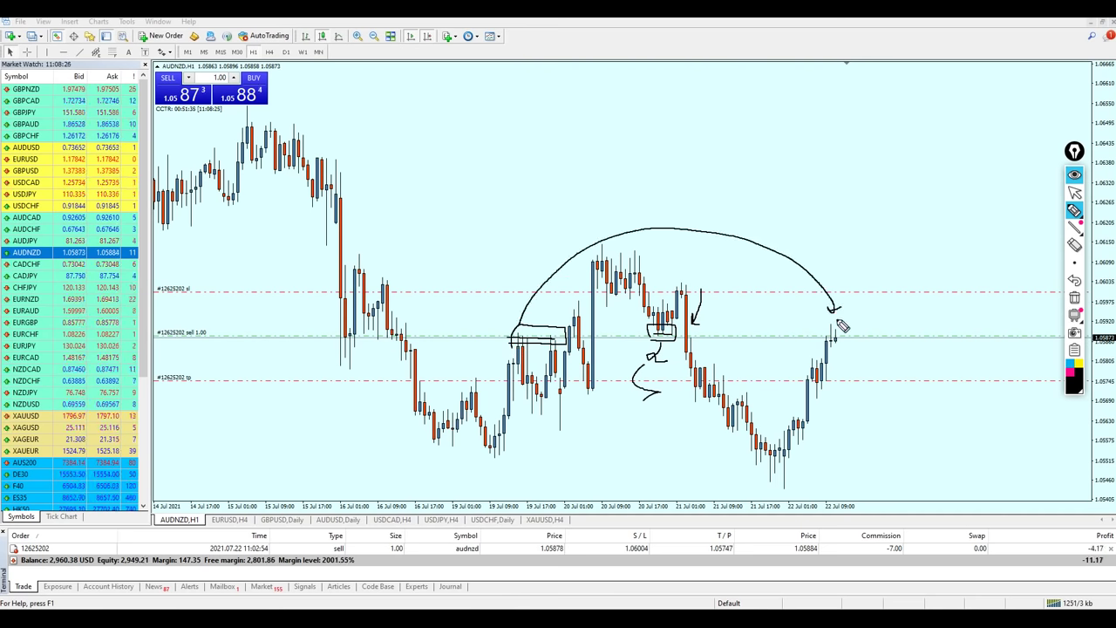
{"action": "left_click_drag", "start_coordinate": [844, 348], "coordinate": [827, 346]}
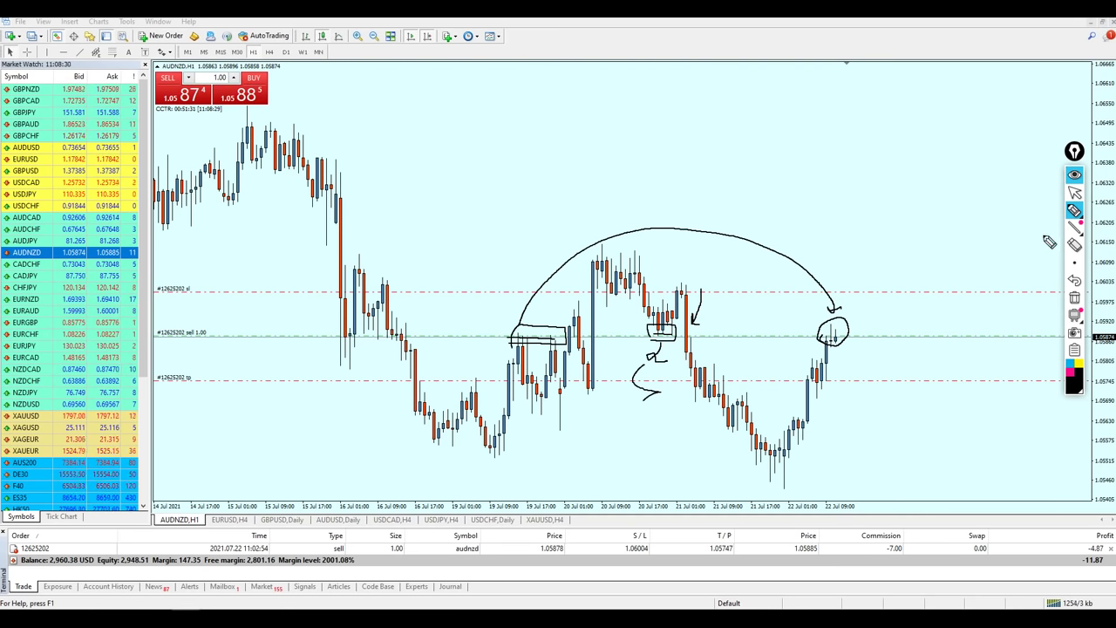
{"action": "left_click", "coordinate": [1075, 192]}
{"action": "left_click", "coordinate": [1076, 297]}
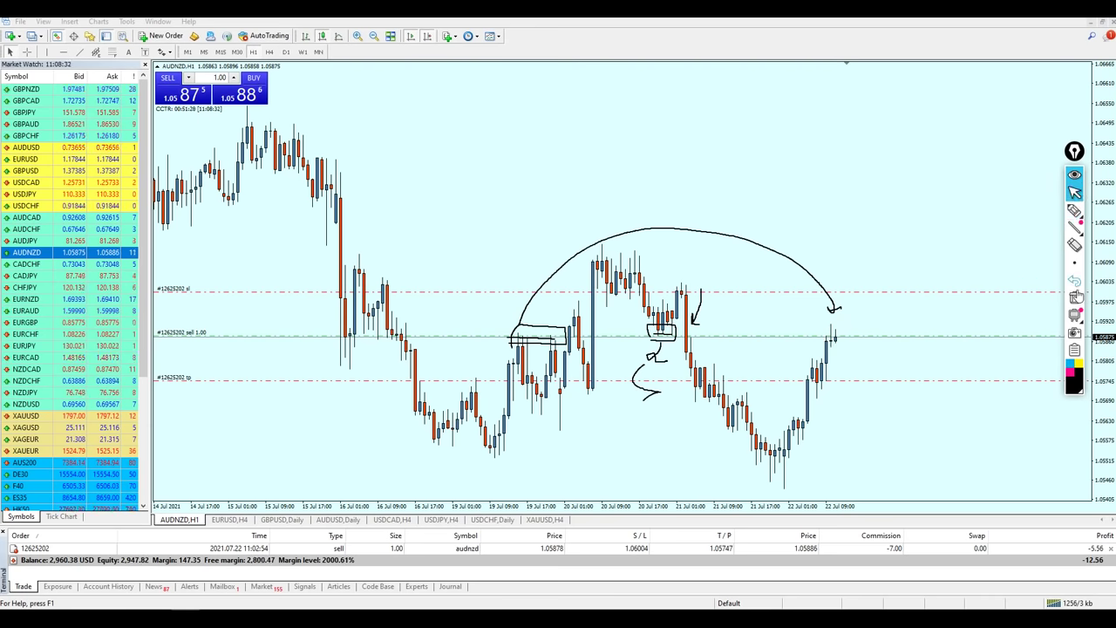
{"action": "left_click", "coordinate": [1076, 297]}
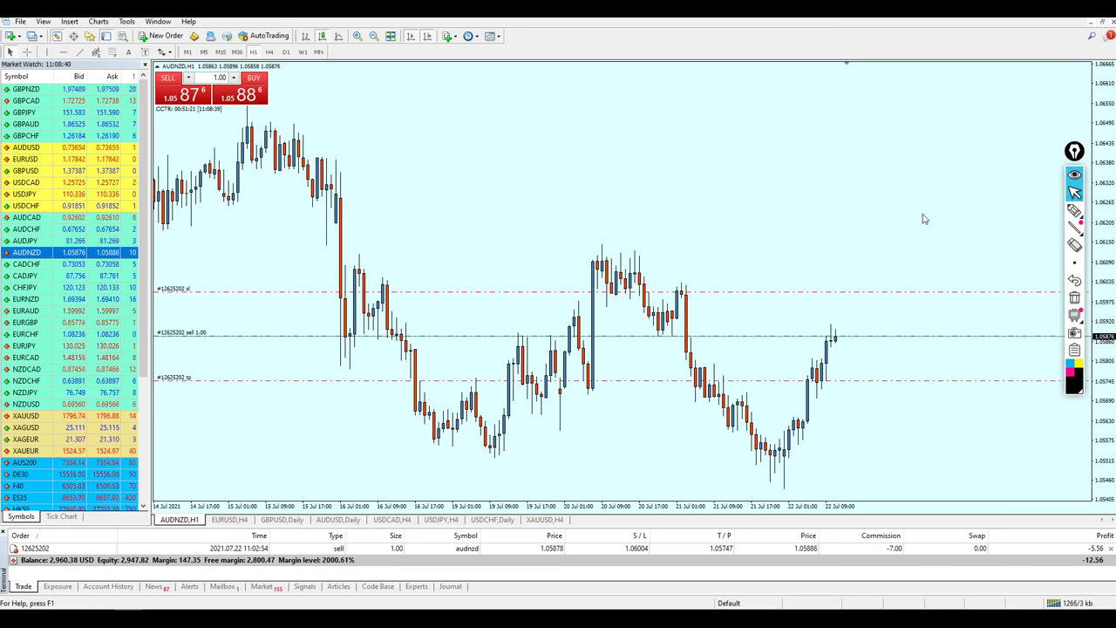
Circle the small consolidation at the take profit line on 22 July, and erase the circle
{"action": "left_click", "coordinate": [1074, 211]}
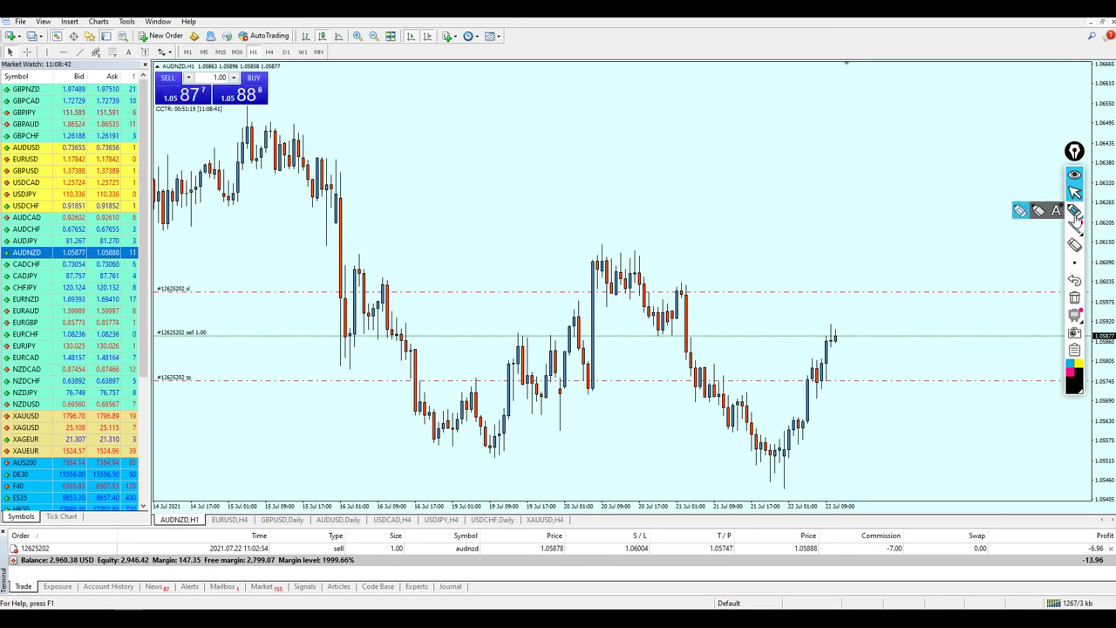
{"action": "left_click_drag", "start_coordinate": [807, 393], "coordinate": [801, 395]}
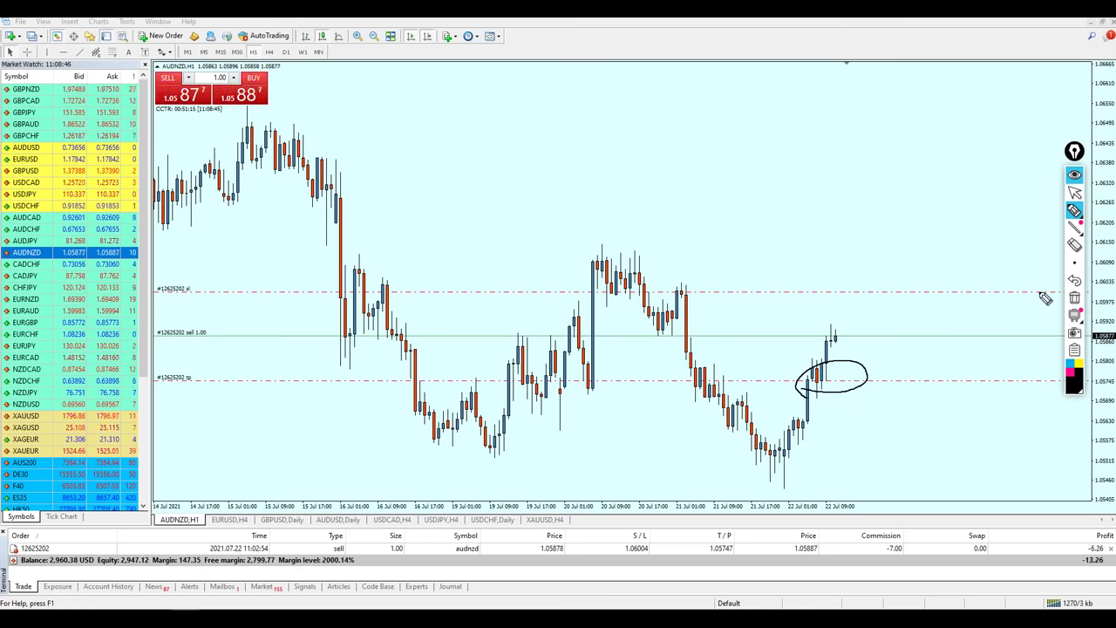
{"action": "left_click", "coordinate": [1074, 298]}
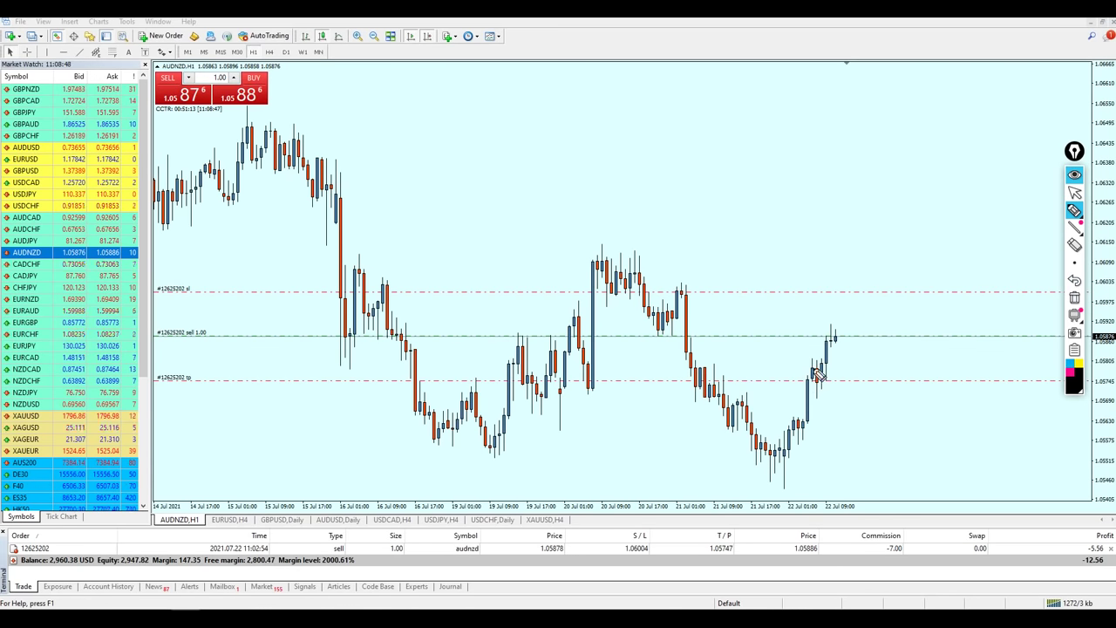
Link the circled 19 July highs to the circled current price labelled R, mark the downward target near the take profit, and erase everything
{"action": "left_click_drag", "start_coordinate": [830, 331], "coordinate": [890, 318]}
{"action": "left_click_drag", "start_coordinate": [536, 341], "coordinate": [545, 244]}
{"action": "left_click_drag", "start_coordinate": [695, 180], "coordinate": [853, 305]}
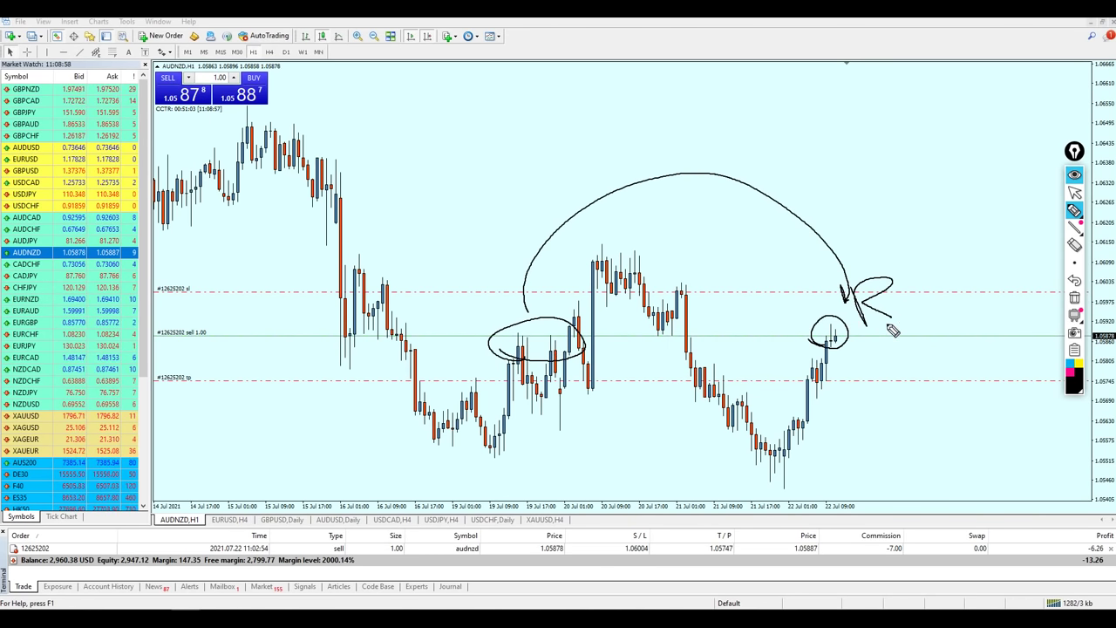
{"action": "left_click_drag", "start_coordinate": [888, 301], "coordinate": [899, 323]}
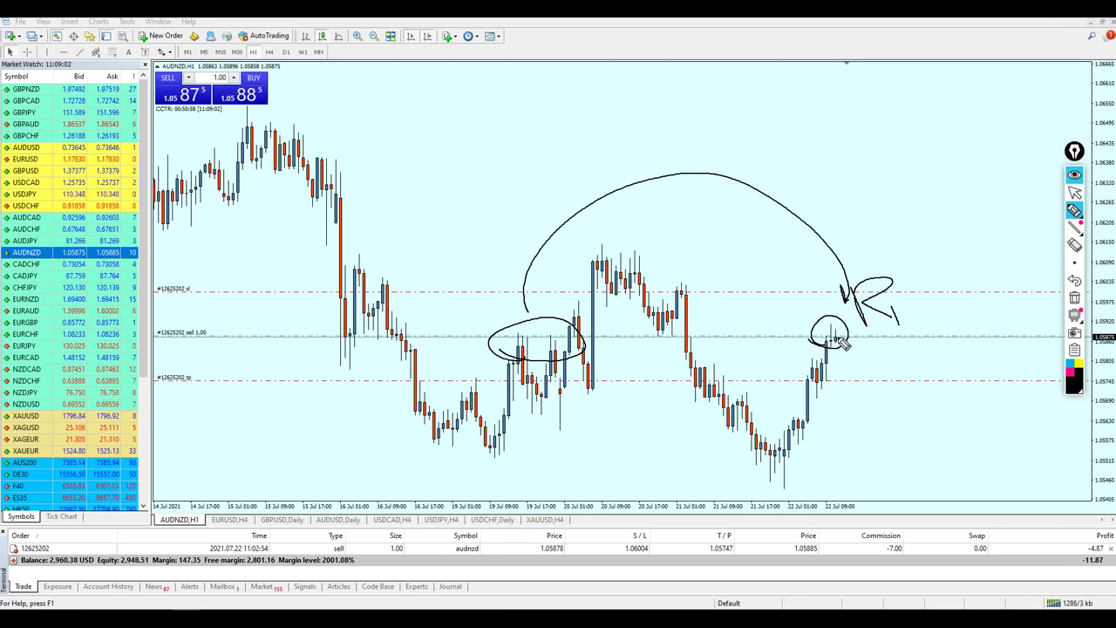
{"action": "left_click_drag", "start_coordinate": [843, 348], "coordinate": [864, 390]}
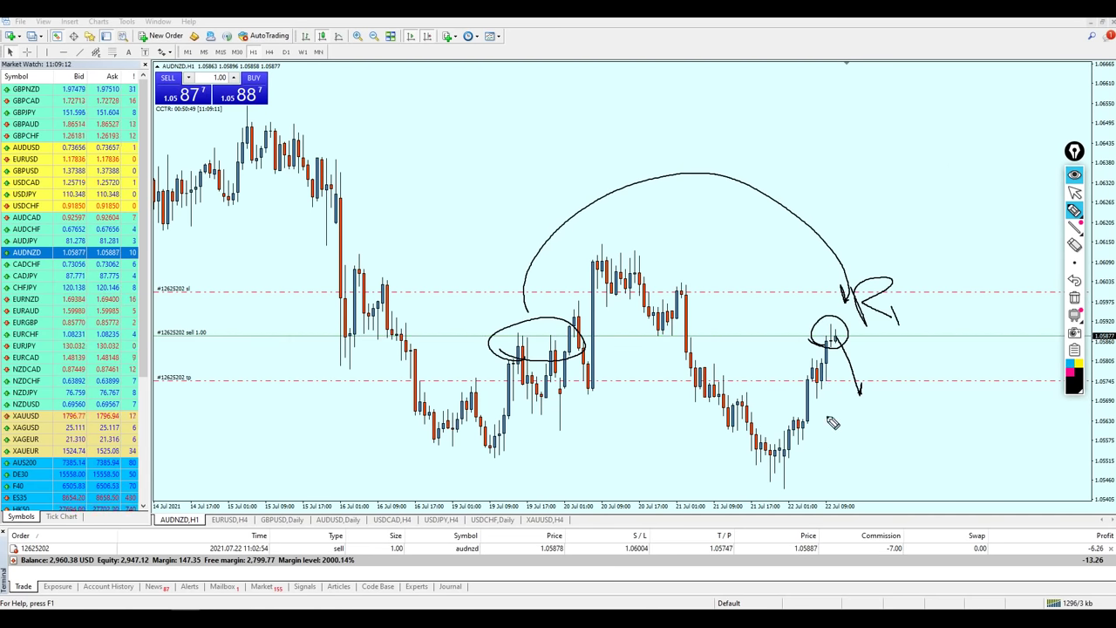
{"action": "left_click_drag", "start_coordinate": [828, 371], "coordinate": [820, 393]}
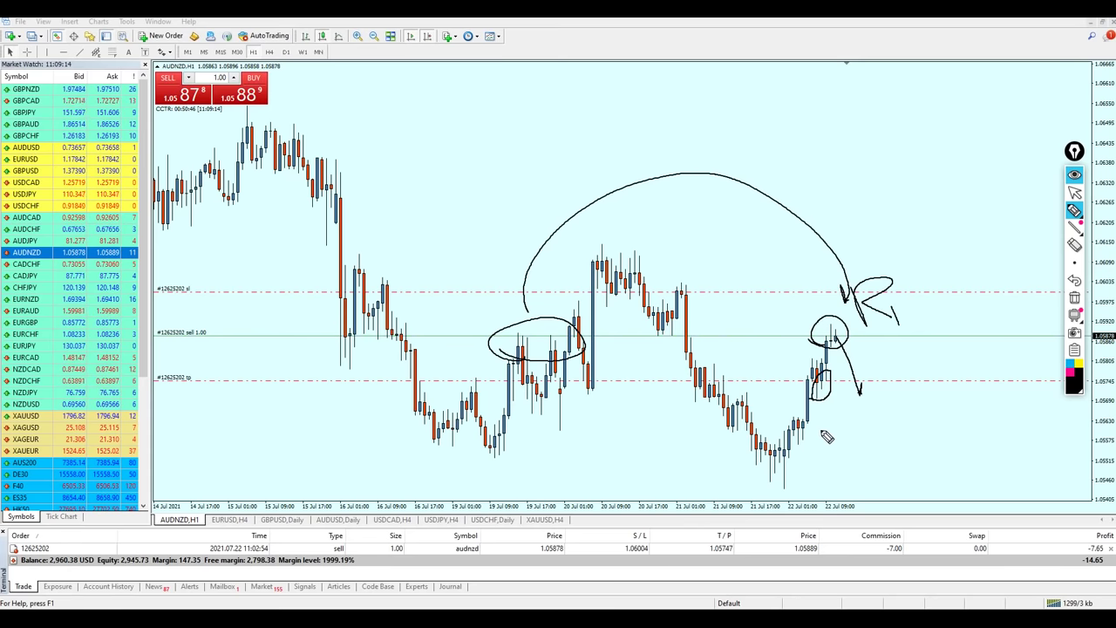
{"action": "left_click", "coordinate": [1074, 191]}
{"action": "left_click", "coordinate": [1075, 298]}
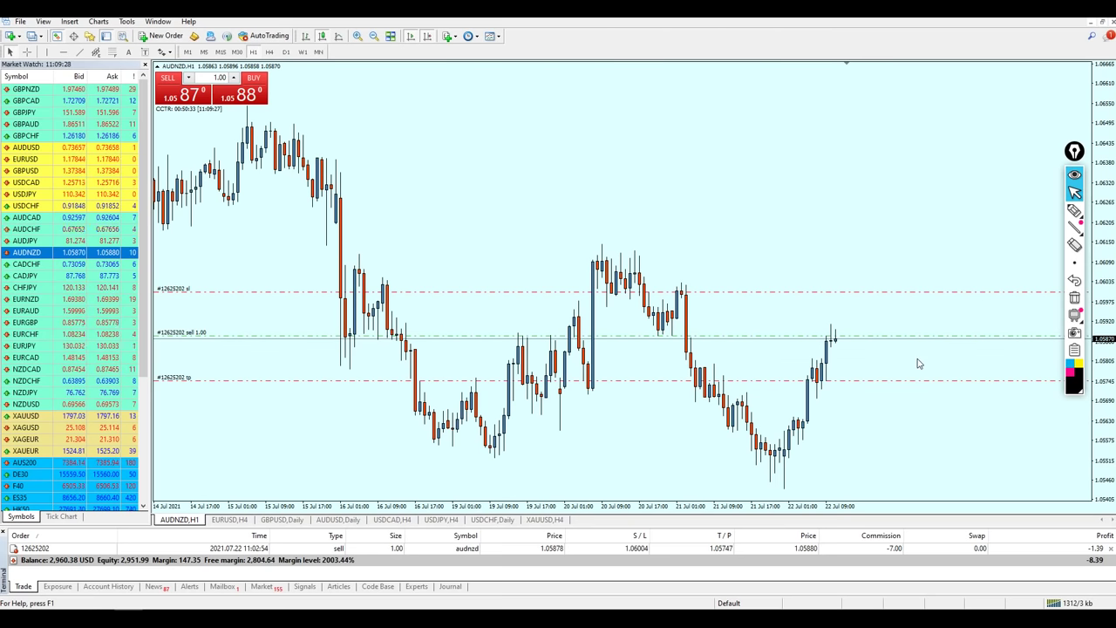
Set the AUDNZD sell order's take profit to 1.05549 and its stop loss to 1.05928
{"action": "left_click_drag", "start_coordinate": [853, 383], "coordinate": [855, 448]}
{"action": "right_click", "coordinate": [855, 452]}
{"action": "left_click", "coordinate": [834, 475]}
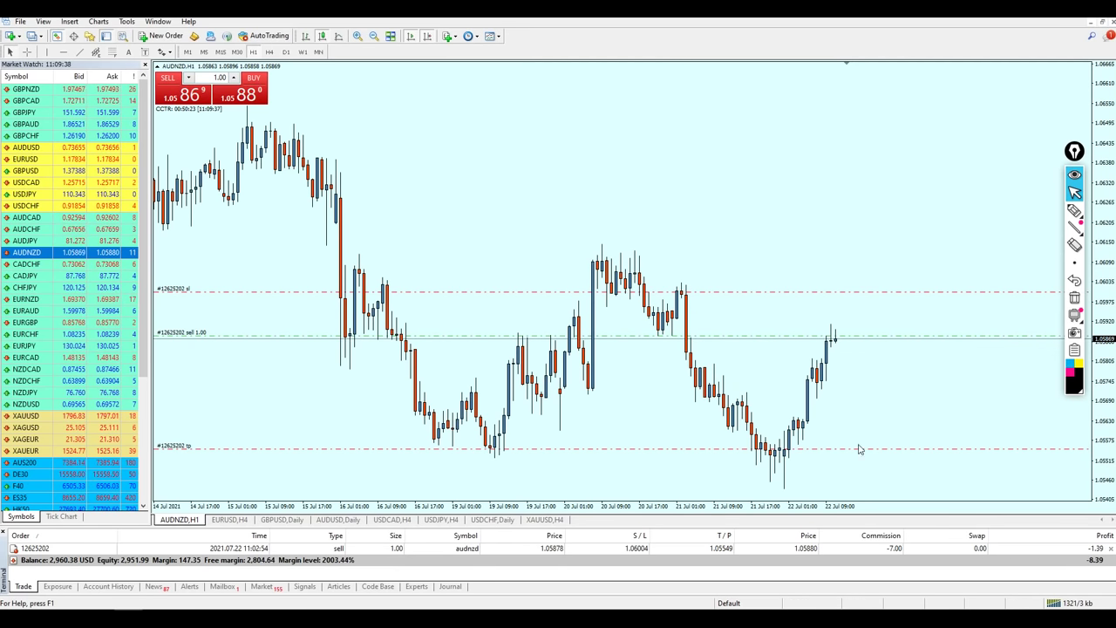
{"action": "left_click_drag", "start_coordinate": [851, 293], "coordinate": [856, 318]}
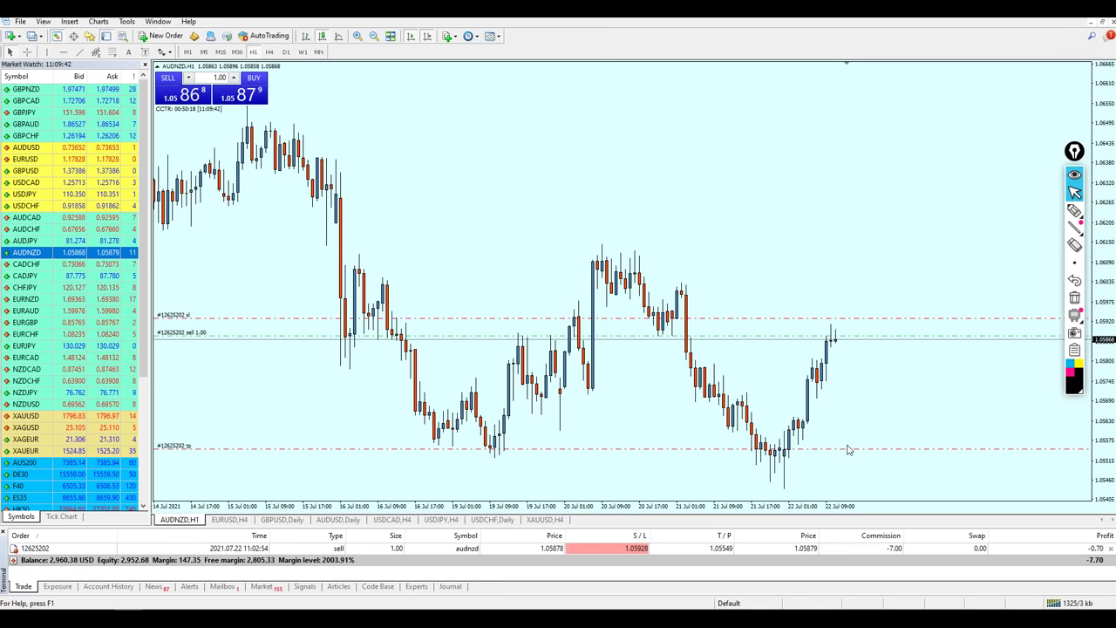
Move the AUDNZD order's take profit to 1.05466 and sketch a price zigzag from the current price between two horizontal levels
{"action": "left_click_drag", "start_coordinate": [848, 450], "coordinate": [853, 475]}
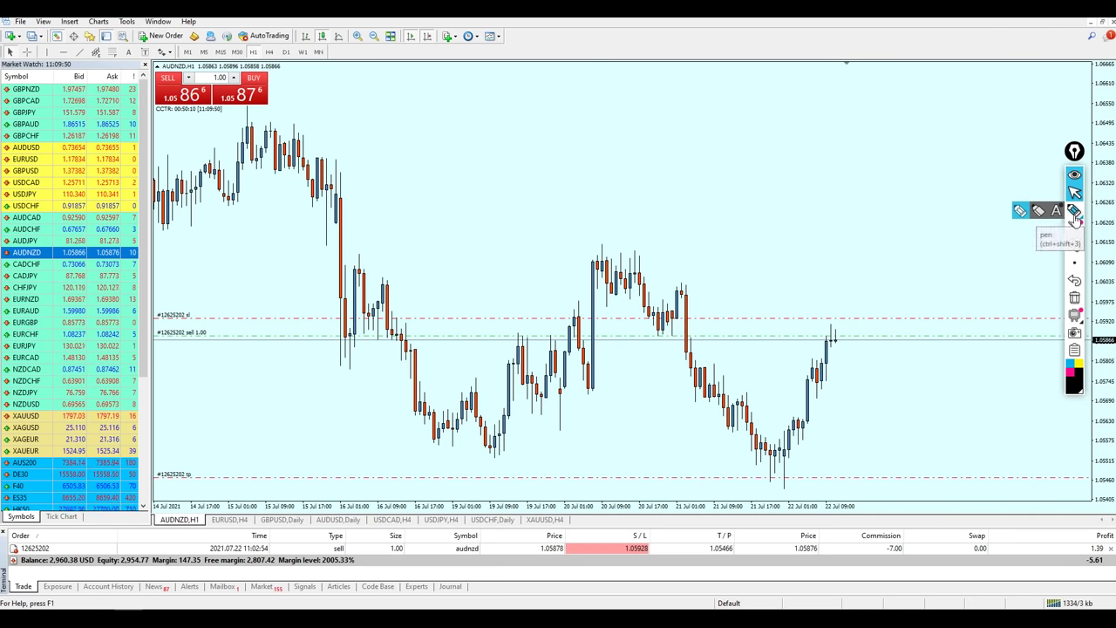
{"action": "left_click", "coordinate": [1075, 211]}
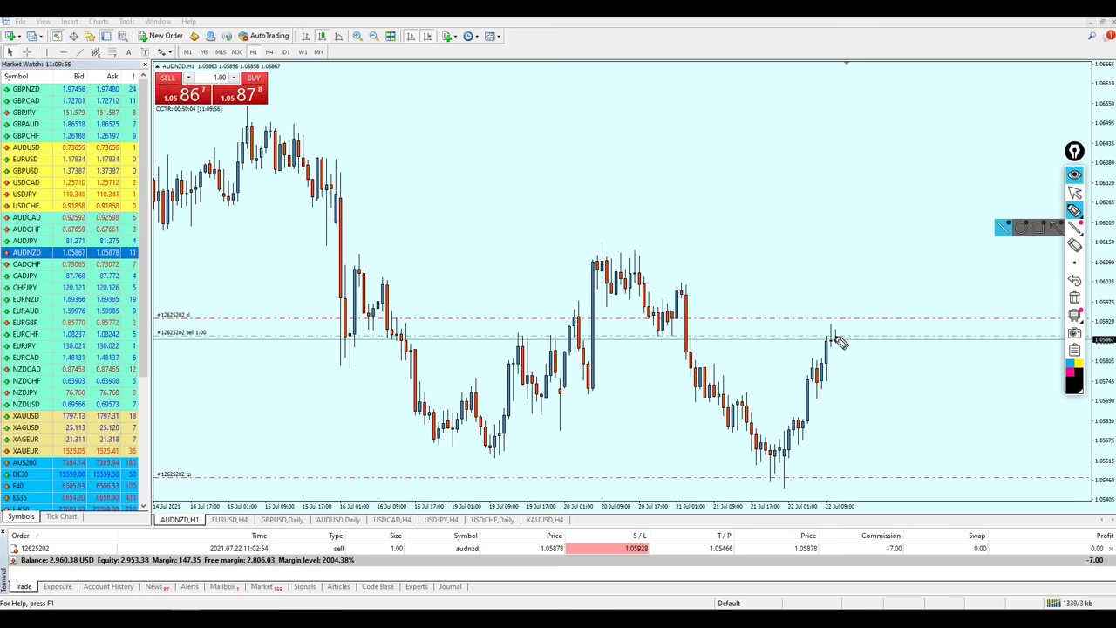
{"action": "left_click_drag", "start_coordinate": [834, 335], "coordinate": [867, 441]}
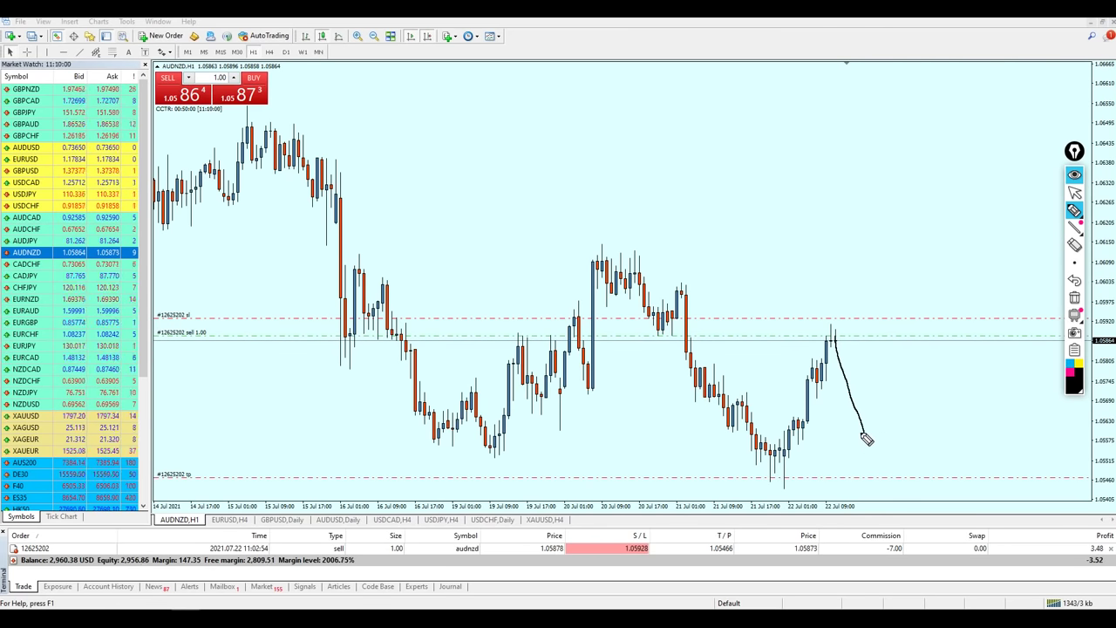
{"action": "left_click_drag", "start_coordinate": [866, 437], "coordinate": [889, 391]}
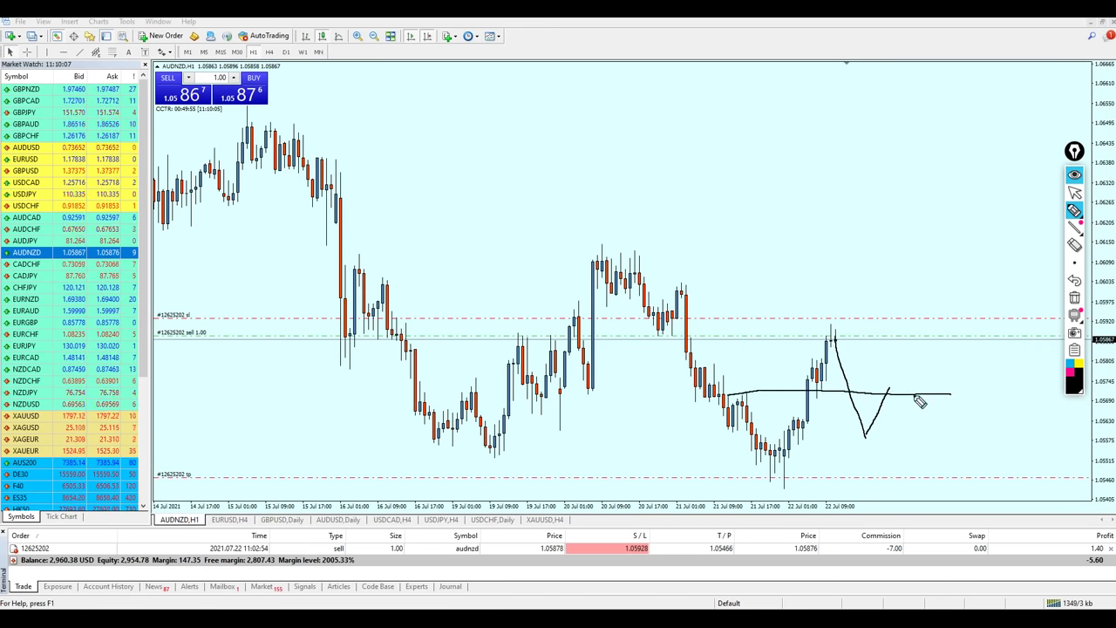
{"action": "left_click_drag", "start_coordinate": [890, 390], "coordinate": [923, 434]}
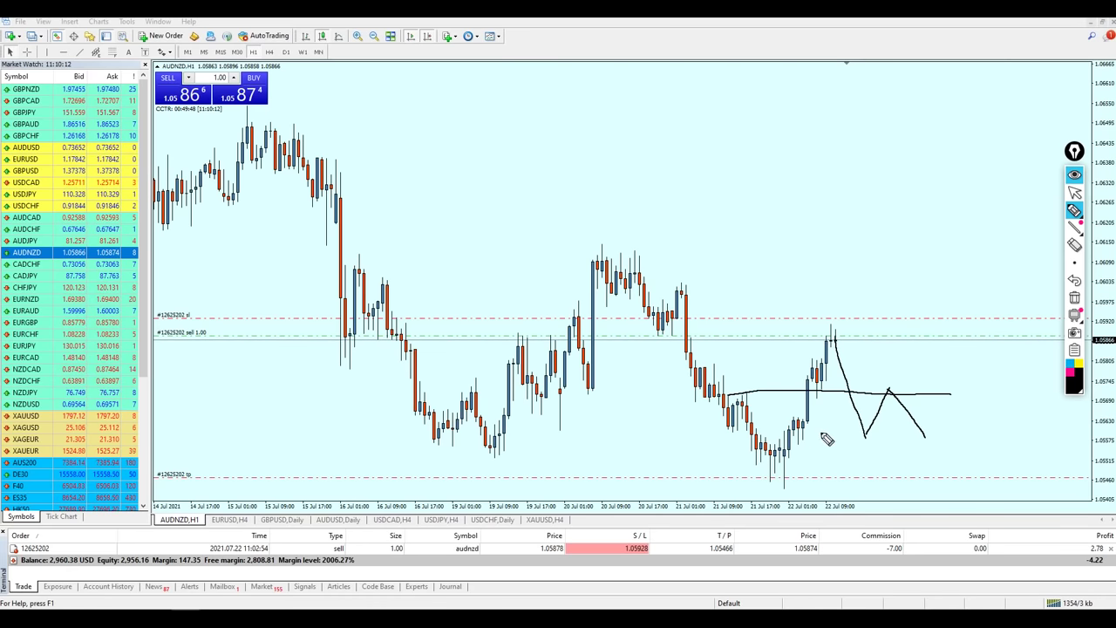
{"action": "left_click_drag", "start_coordinate": [790, 440], "coordinate": [1024, 442]}
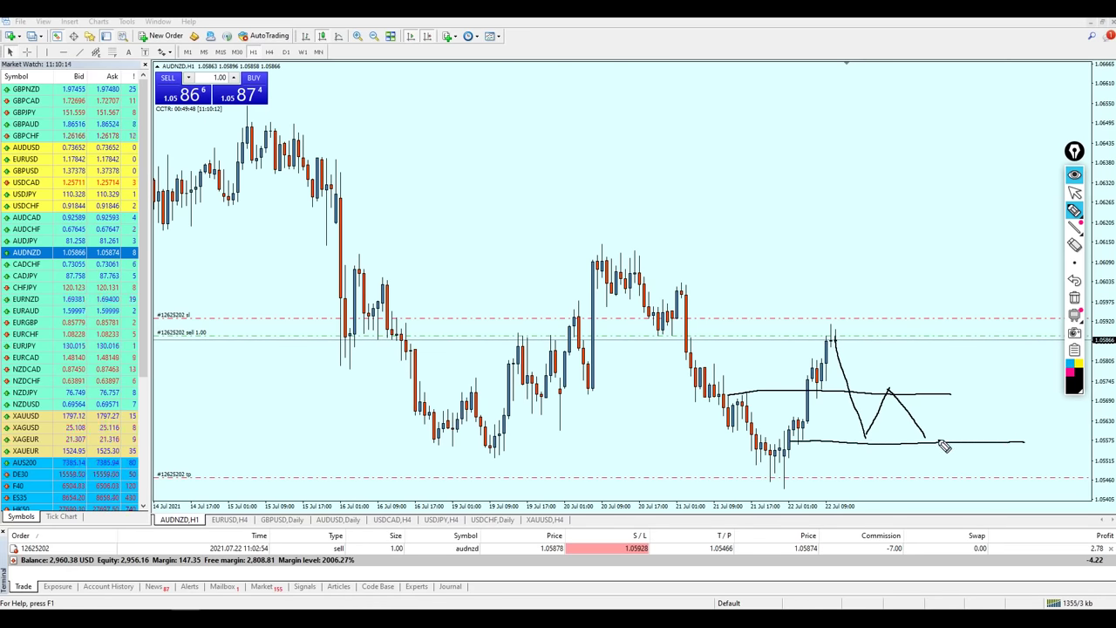
Extend the sketched path with an arrow up to the stop loss and another down to the take profit, and erase all annotations
{"action": "left_click_drag", "start_coordinate": [927, 438], "coordinate": [954, 403]}
{"action": "mouse_move", "coordinate": [978, 361]}
{"action": "left_mouse_down"}
{"action": "mouse_move", "coordinate": [987, 321]}
{"action": "mouse_move", "coordinate": [1051, 474]}
{"action": "left_mouse_up"}
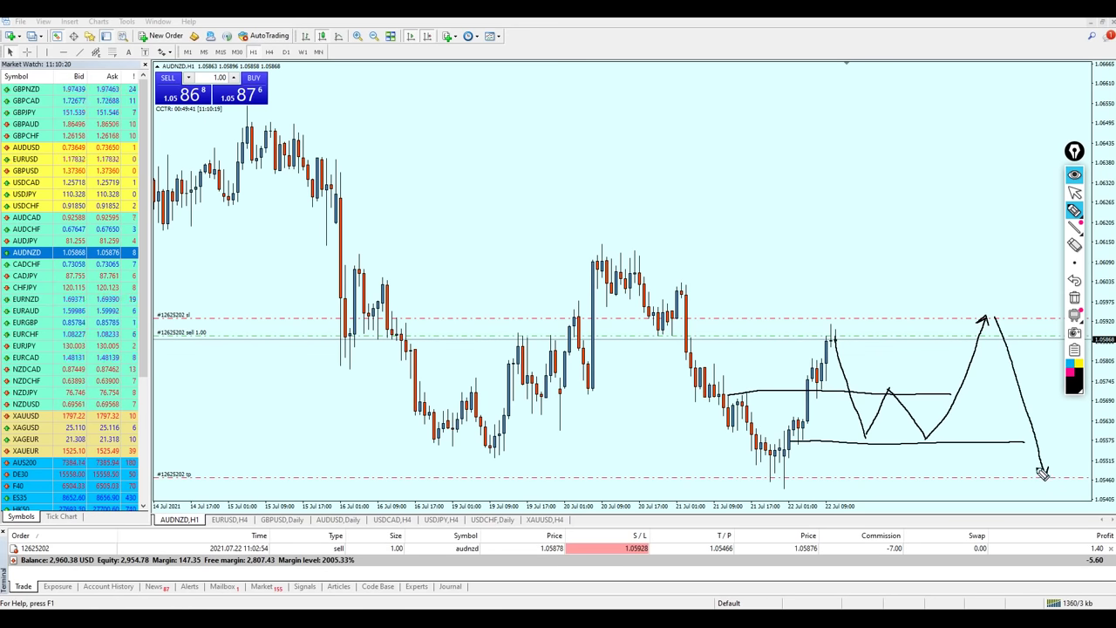
{"action": "left_click", "coordinate": [1076, 299]}
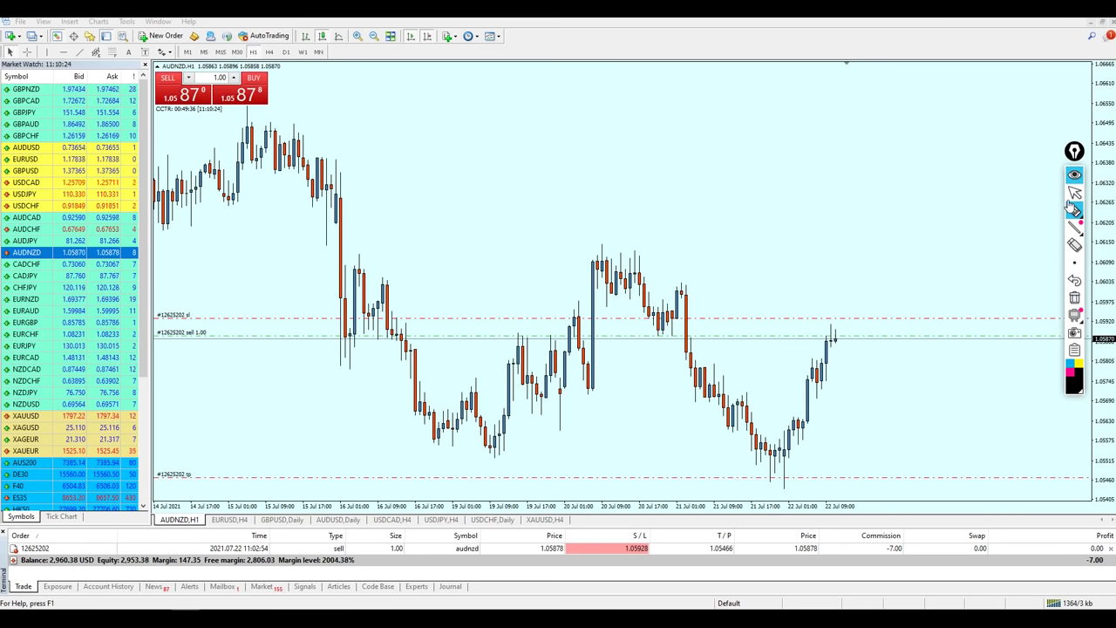
{"action": "key", "text": "Escape"}
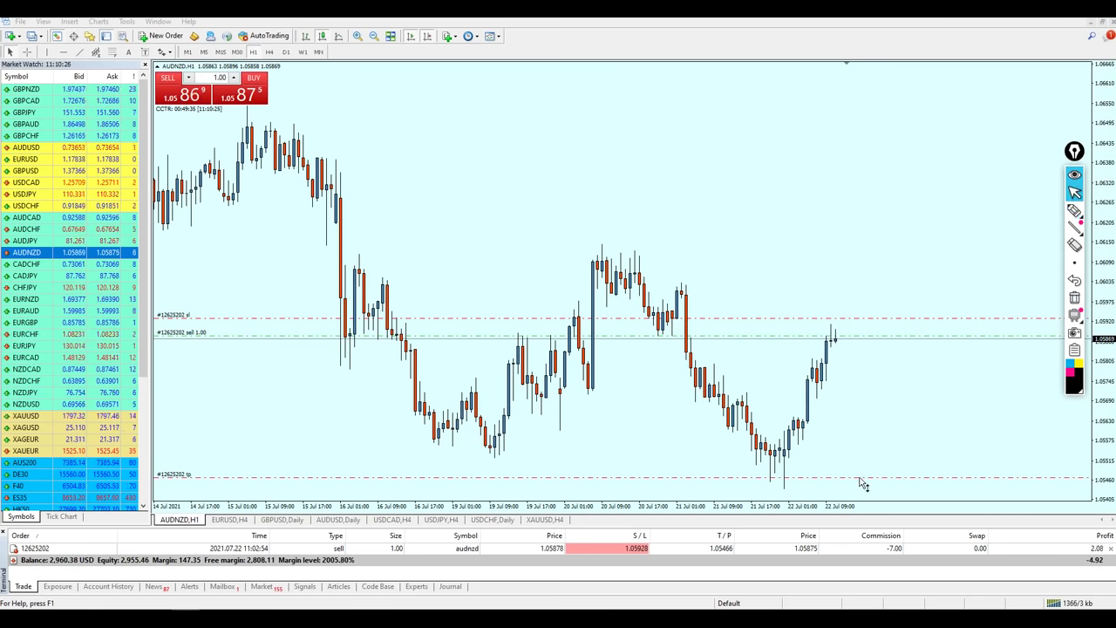
Set the AUDNZD sell order's take profit to 1.05747 and its stop loss to 1.06012
{"action": "left_click_drag", "start_coordinate": [860, 479], "coordinate": [836, 387]}
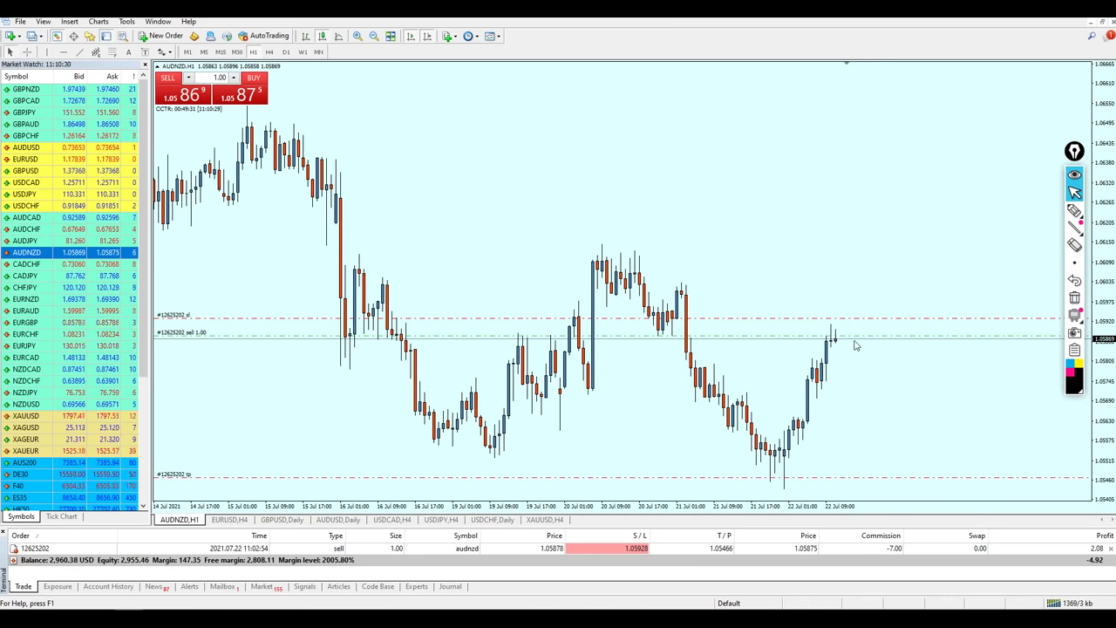
{"action": "left_click_drag", "start_coordinate": [853, 320], "coordinate": [849, 295]}
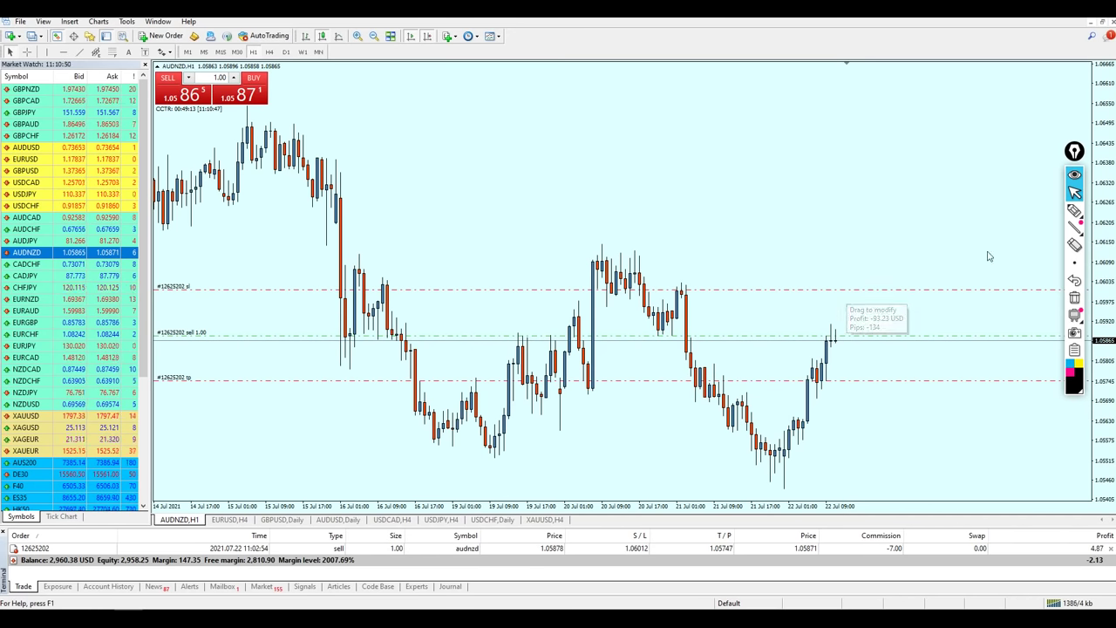
Write "93$" above the current price on the chart, underline it twice, and erase the annotations
{"action": "left_click", "coordinate": [1075, 210]}
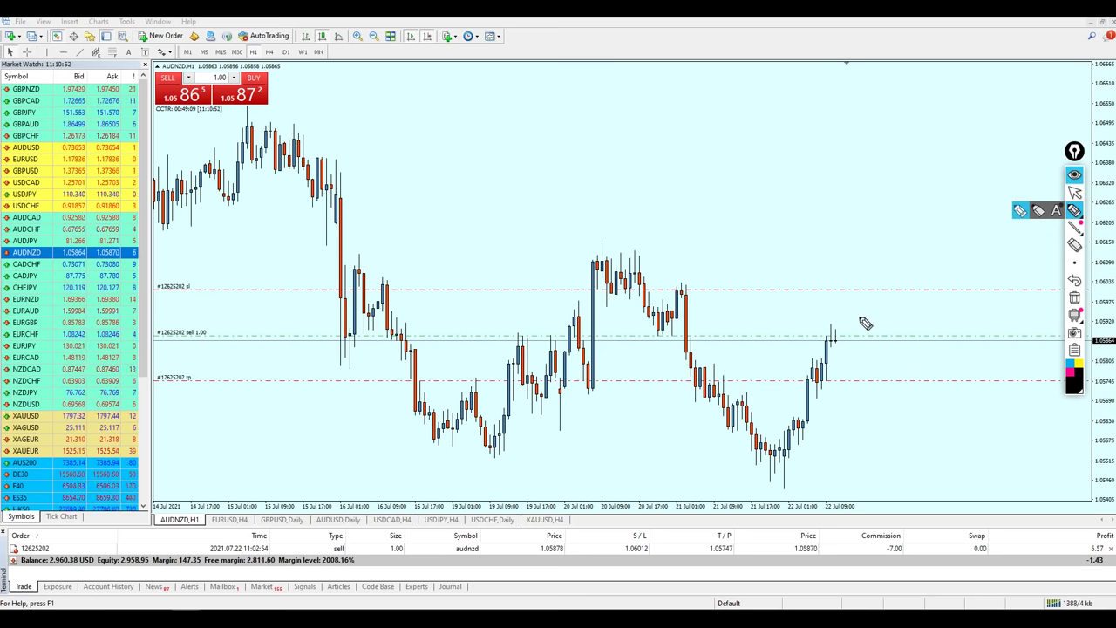
{"action": "mouse_move", "coordinate": [843, 179]}
{"action": "left_mouse_down"}
{"action": "mouse_move", "coordinate": [864, 234]}
{"action": "mouse_move", "coordinate": [892, 155]}
{"action": "left_mouse_up"}
{"action": "left_click_drag", "start_coordinate": [953, 138], "coordinate": [949, 193]}
{"action": "left_click_drag", "start_coordinate": [946, 124], "coordinate": [957, 199]}
{"action": "left_click_drag", "start_coordinate": [825, 288], "coordinate": [934, 252]}
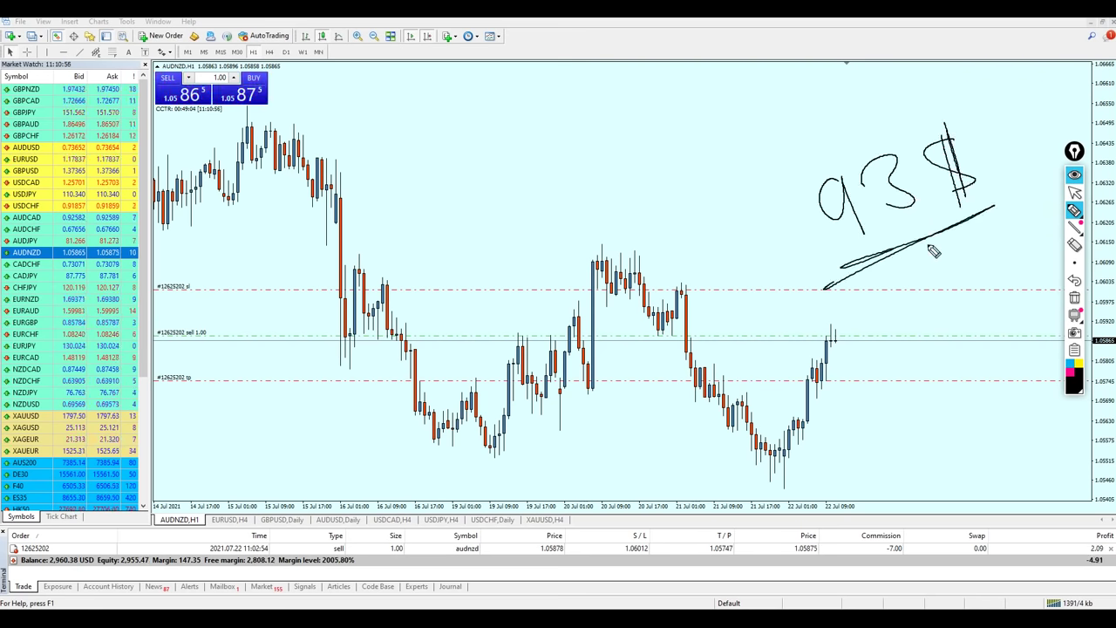
{"action": "left_click", "coordinate": [1075, 192]}
{"action": "left_click", "coordinate": [1080, 300]}
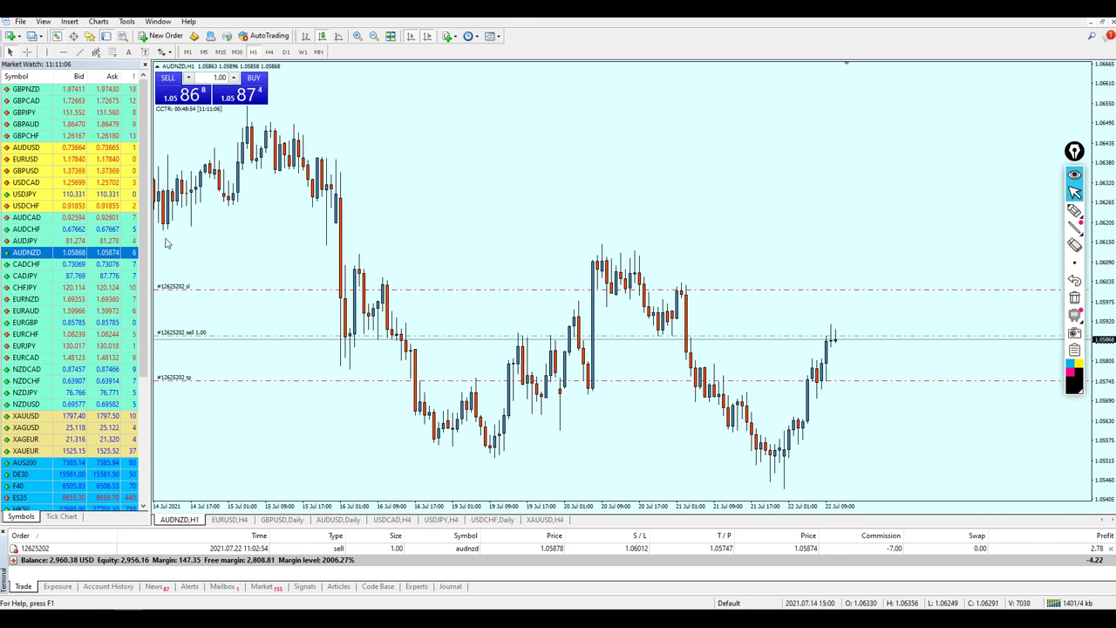
Examine the zoomed-out H1 charts of CADCHF, CADJPY, EURNZD and EURAUD for possible setups
{"action": "left_click_drag", "start_coordinate": [84, 265], "coordinate": [393, 279]}
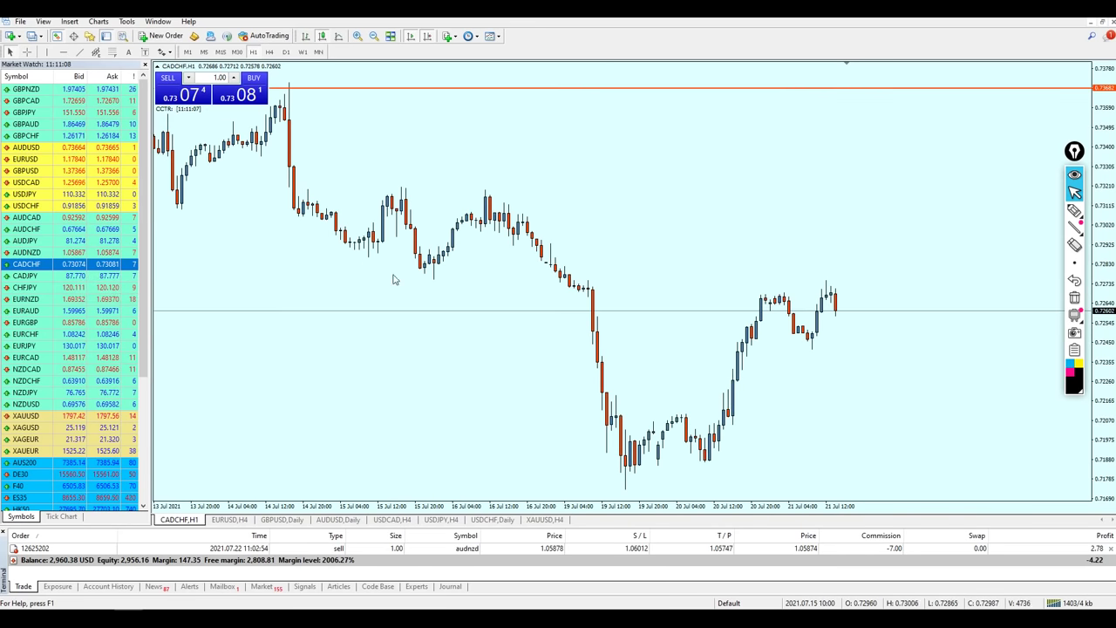
{"action": "key", "text": "minus"}
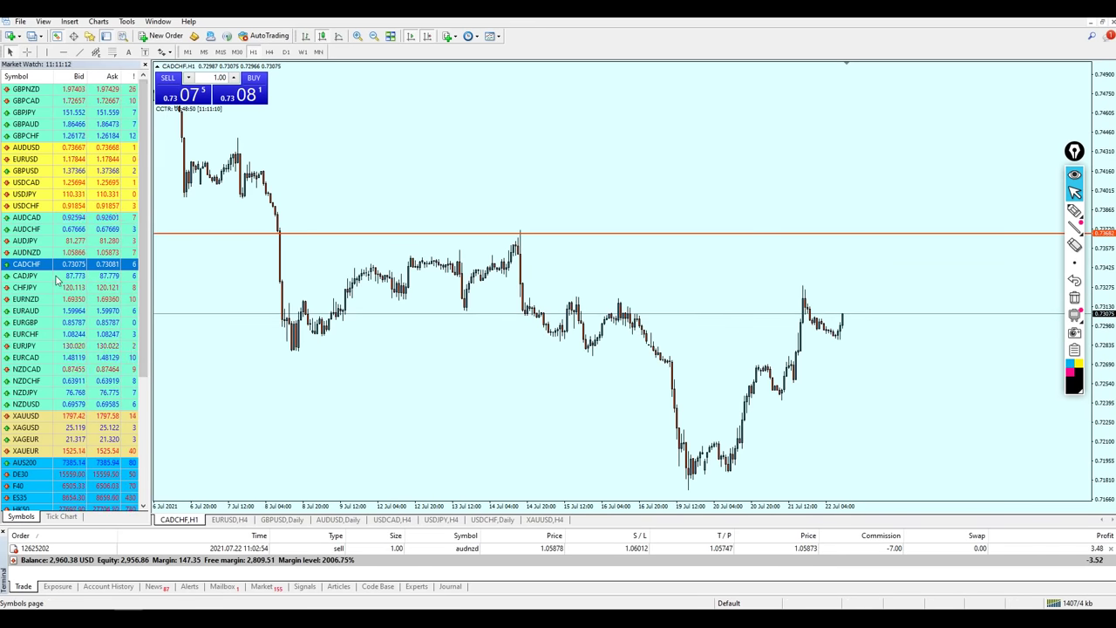
{"action": "left_click_drag", "start_coordinate": [61, 276], "coordinate": [419, 301]}
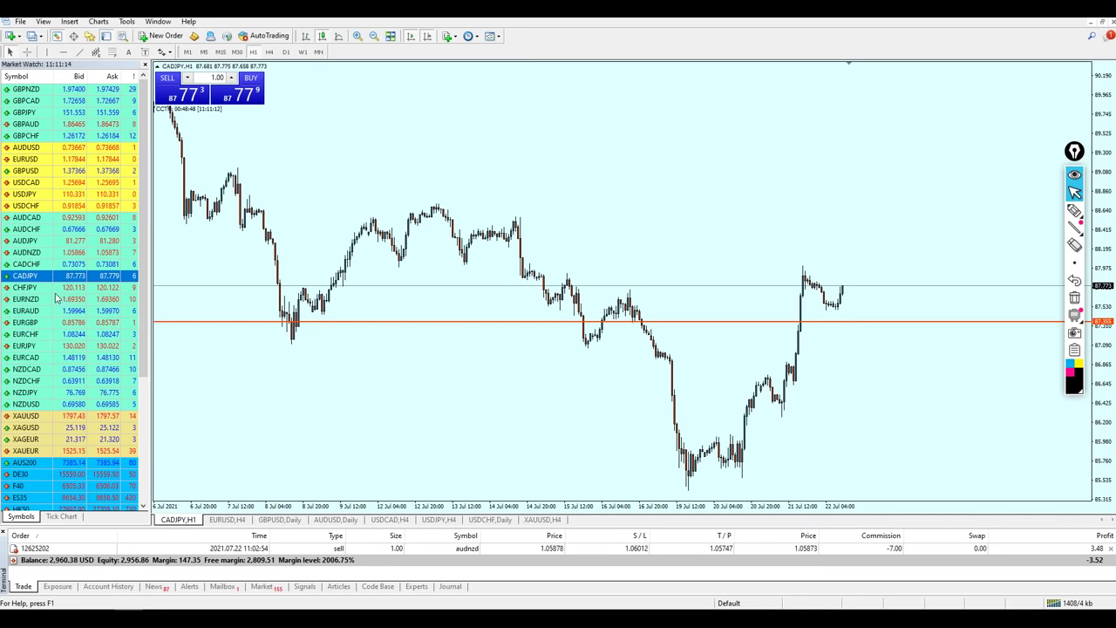
{"action": "left_click_drag", "start_coordinate": [57, 300], "coordinate": [447, 307]}
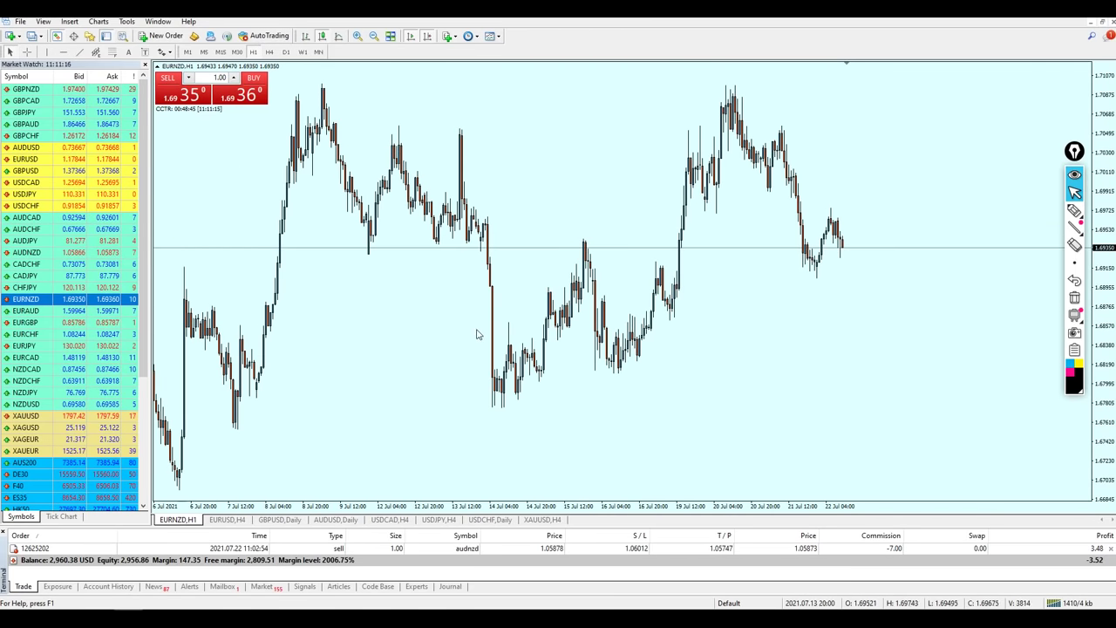
{"action": "left_click_drag", "start_coordinate": [74, 311], "coordinate": [343, 308]}
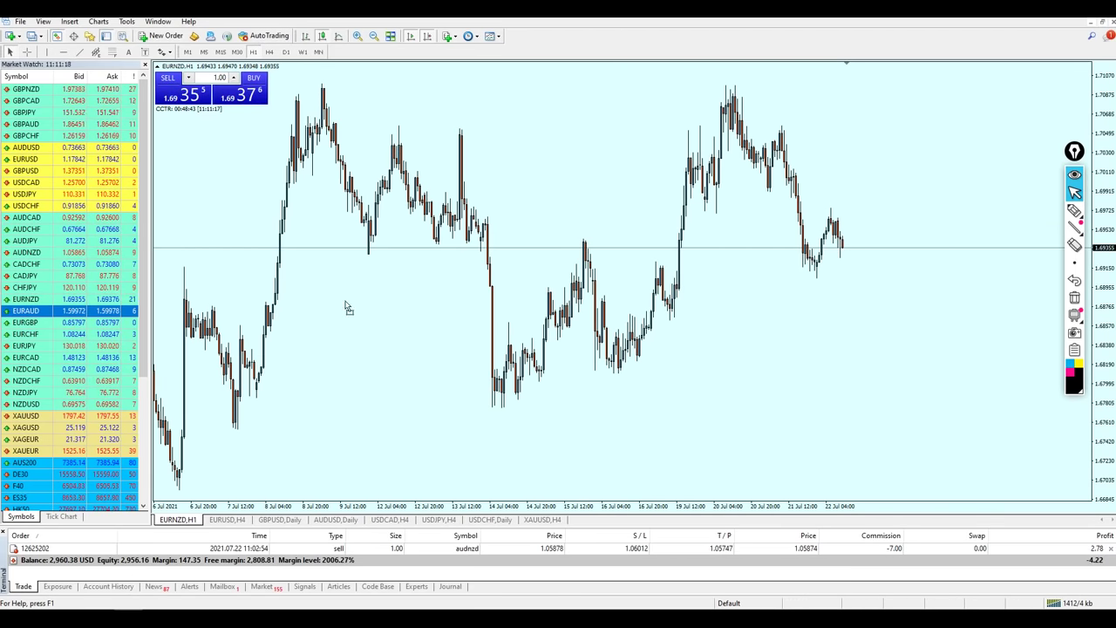
{"action": "left_click_drag", "start_coordinate": [74, 323], "coordinate": [306, 316]}
{"action": "left_click_drag", "start_coordinate": [74, 310], "coordinate": [339, 291]}
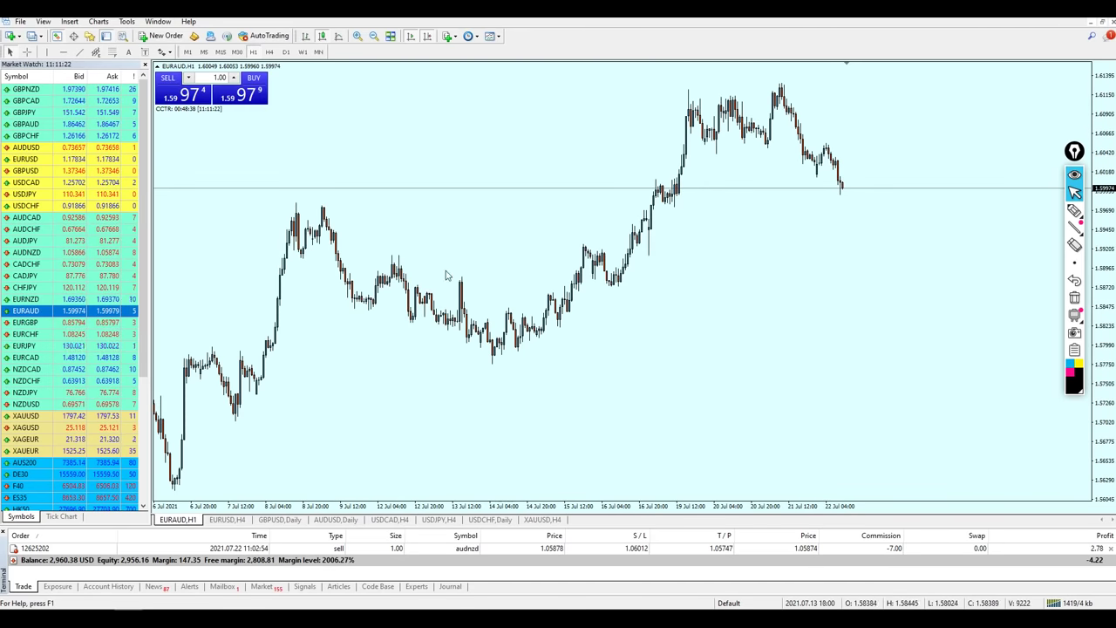
Examine the H1 charts of EURGBP, EURCHF, EURJPY, EURCAD, NZDCAD, NZDCHF, NZDJPY, GBPNZD and GBPCAD for possible setups
{"action": "left_click_drag", "start_coordinate": [70, 322], "coordinate": [332, 305]}
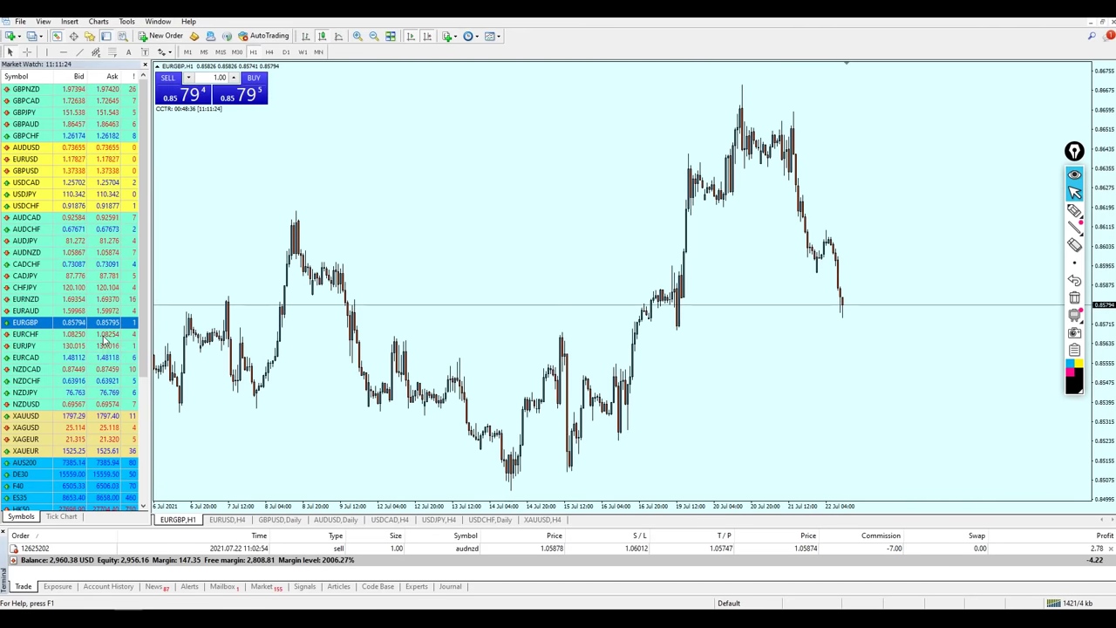
{"action": "left_click_drag", "start_coordinate": [104, 334], "coordinate": [340, 301]}
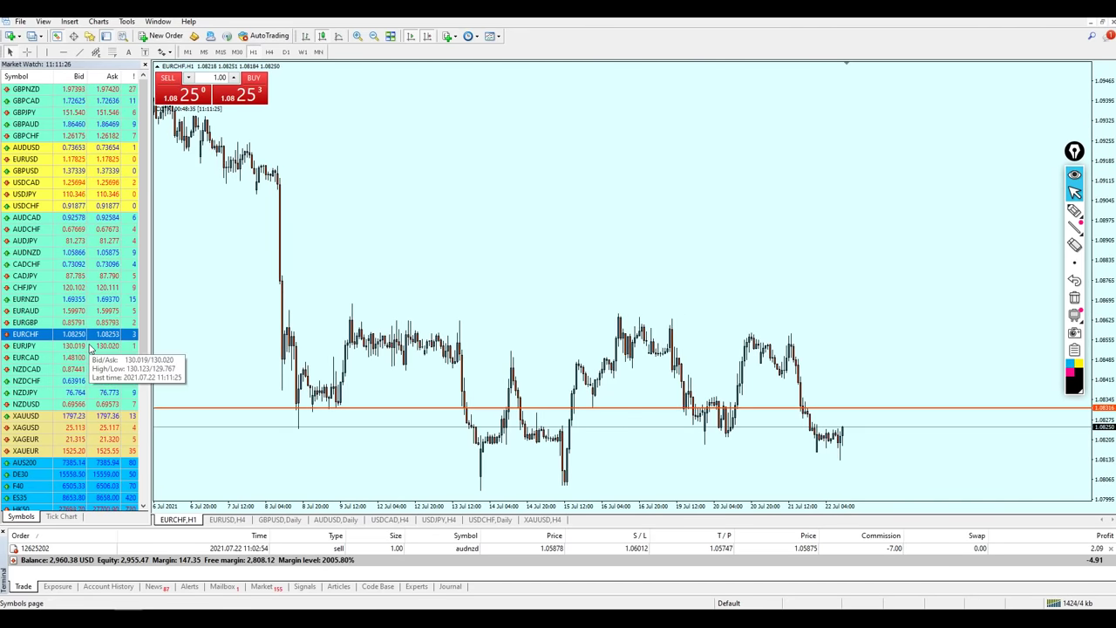
{"action": "left_click_drag", "start_coordinate": [87, 345], "coordinate": [281, 336]}
{"action": "left_click_drag", "start_coordinate": [88, 357], "coordinate": [245, 349]}
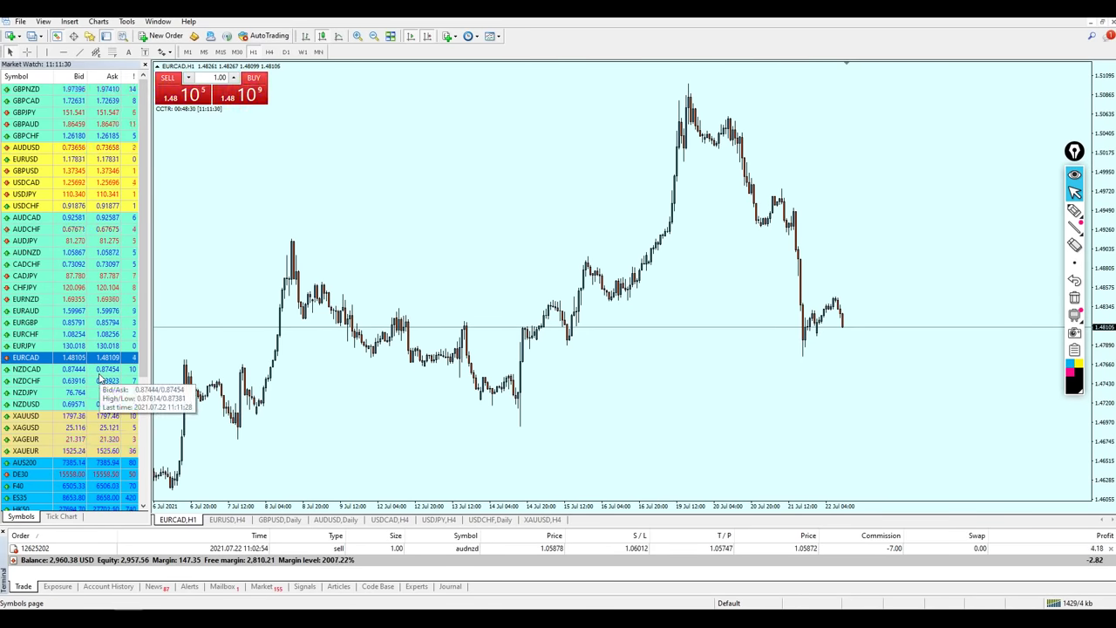
{"action": "left_click_drag", "start_coordinate": [98, 373], "coordinate": [218, 367]}
{"action": "left_click_drag", "start_coordinate": [92, 381], "coordinate": [282, 357]}
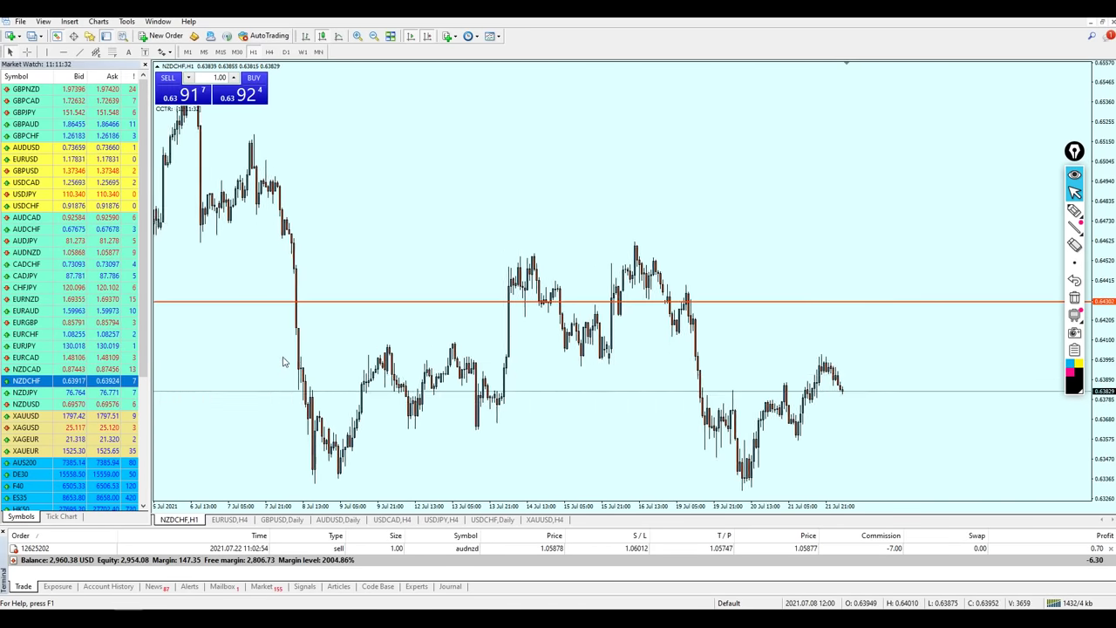
{"action": "left_click_drag", "start_coordinate": [75, 394], "coordinate": [227, 305]}
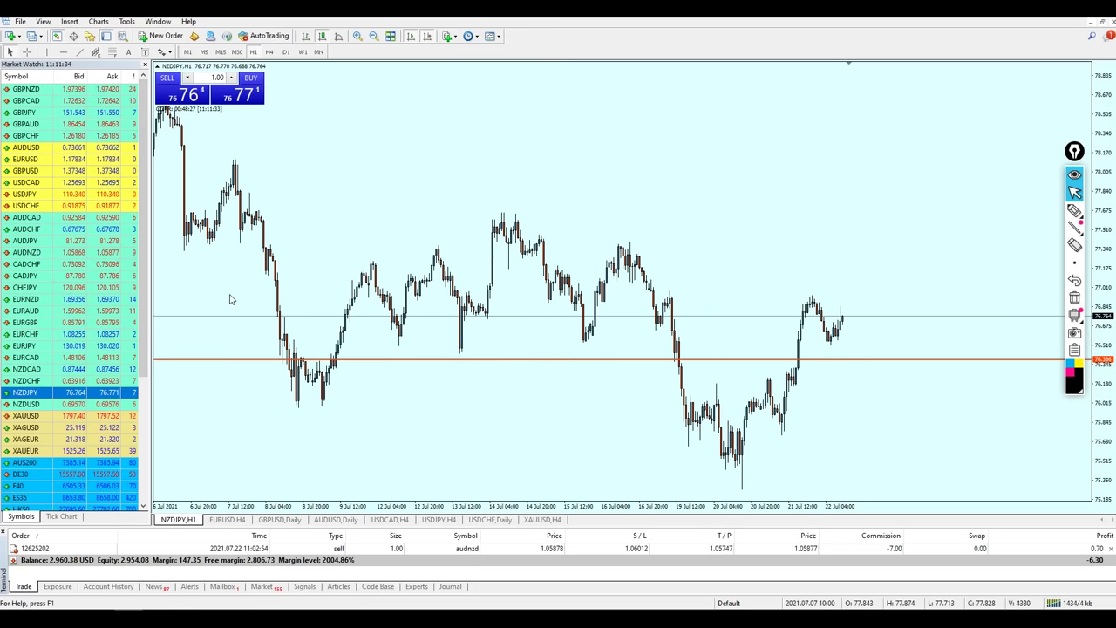
{"action": "left_click_drag", "start_coordinate": [26, 89], "coordinate": [256, 214]}
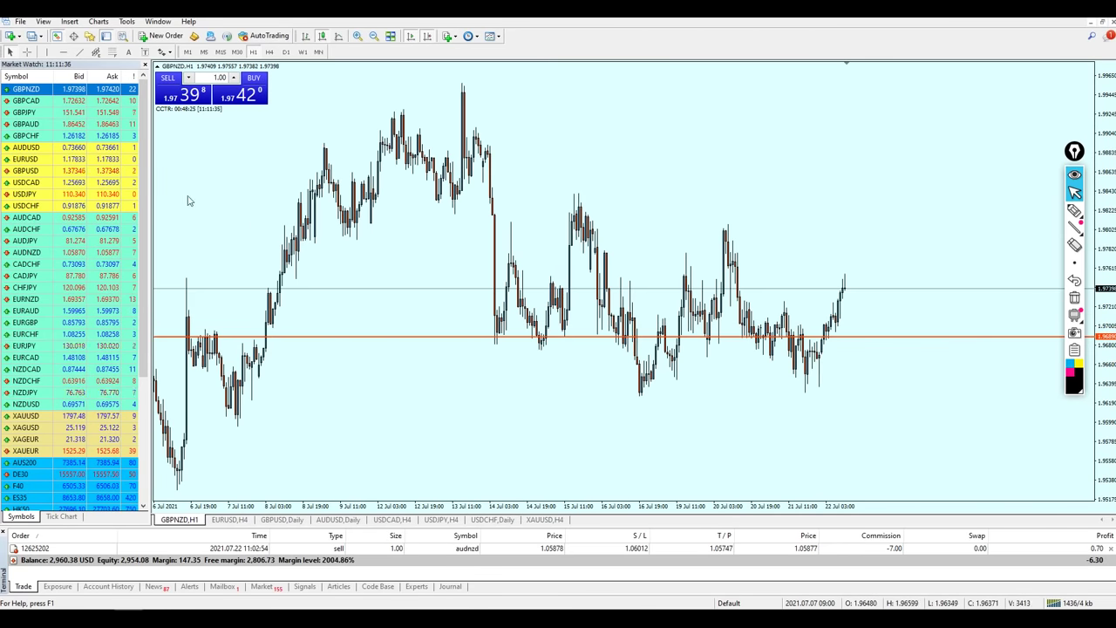
{"action": "left_click_drag", "start_coordinate": [52, 100], "coordinate": [262, 198]}
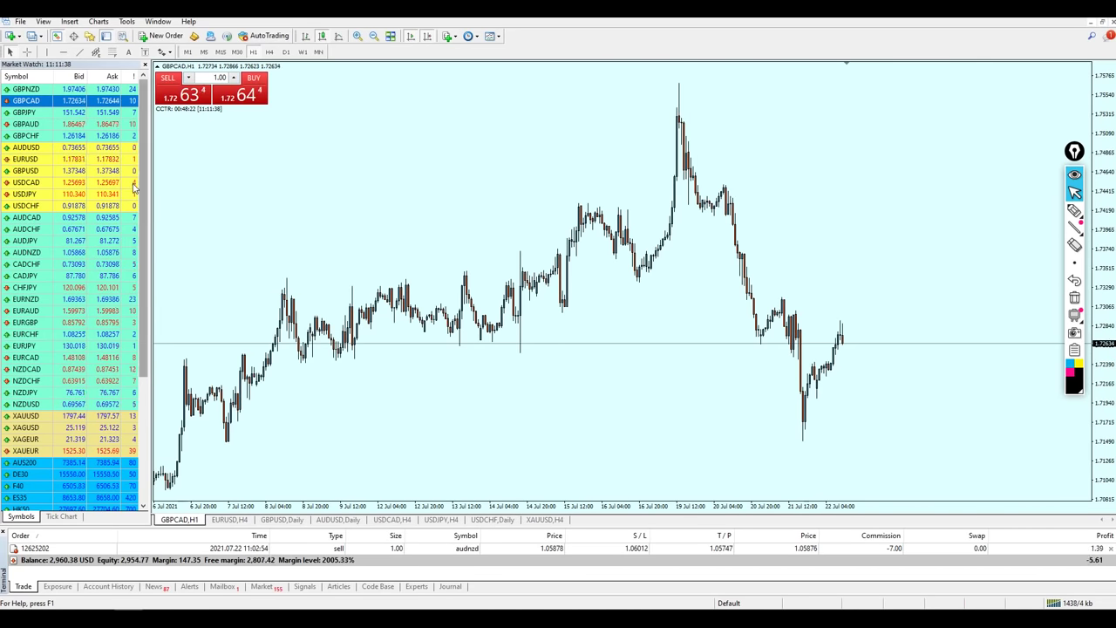
Load the GBPJPY chart and move its horizontal line up to 151.750
{"action": "left_click_drag", "start_coordinate": [61, 111], "coordinate": [229, 137]}
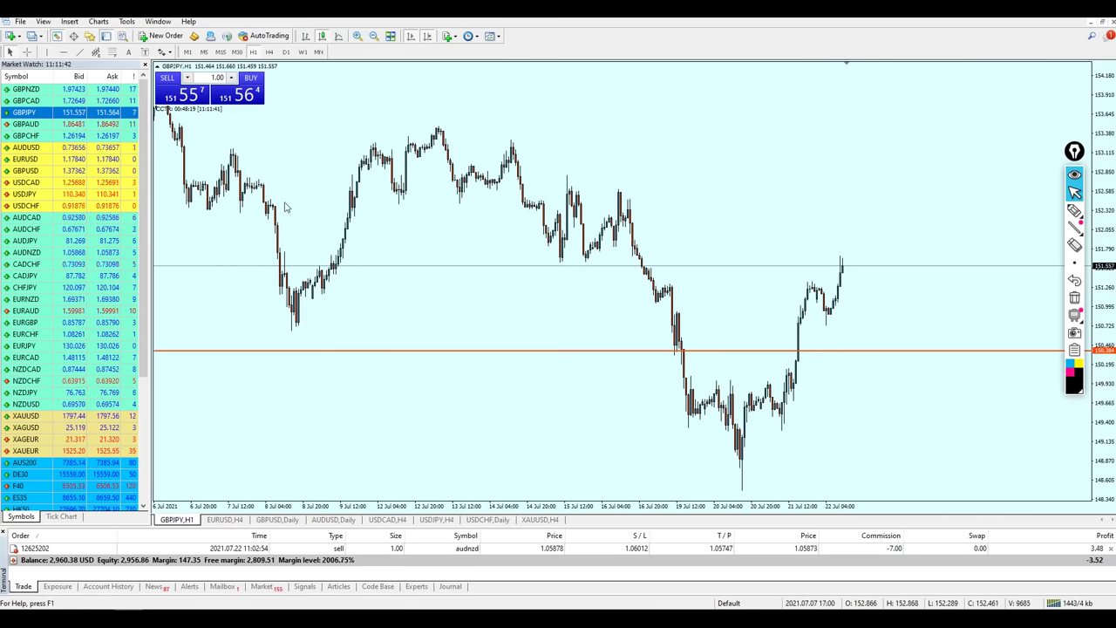
{"action": "left_click_drag", "start_coordinate": [446, 352], "coordinate": [414, 255]}
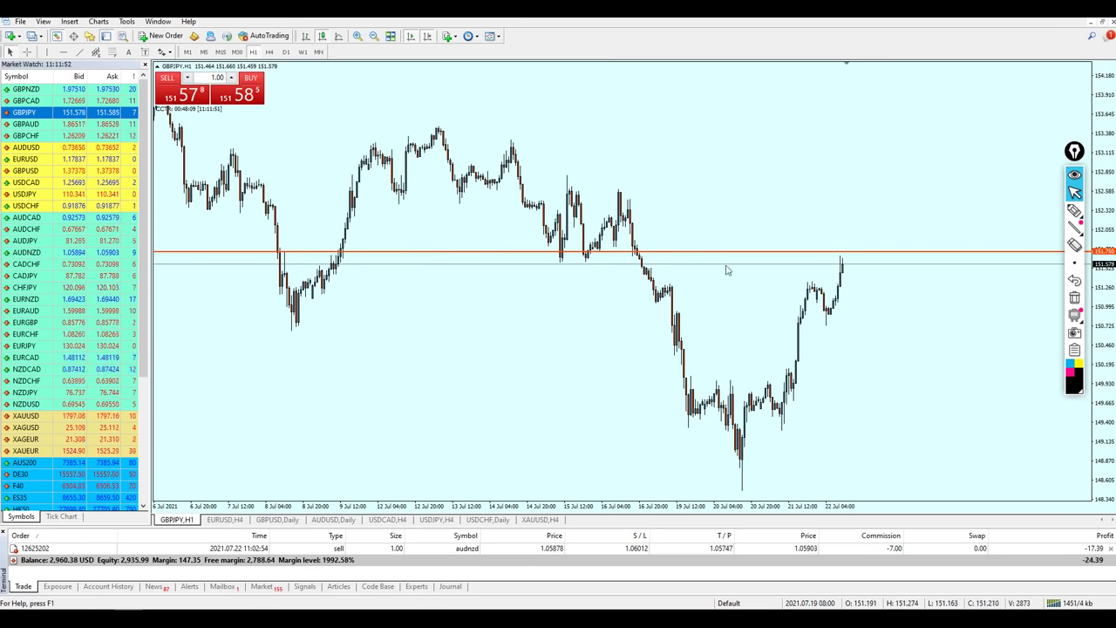
Circle the 8 July reaction at the GBPJPY line, link it by arrow to the circled 15 July lows, and mark the 16 July breakdown
{"action": "left_click", "coordinate": [1074, 210]}
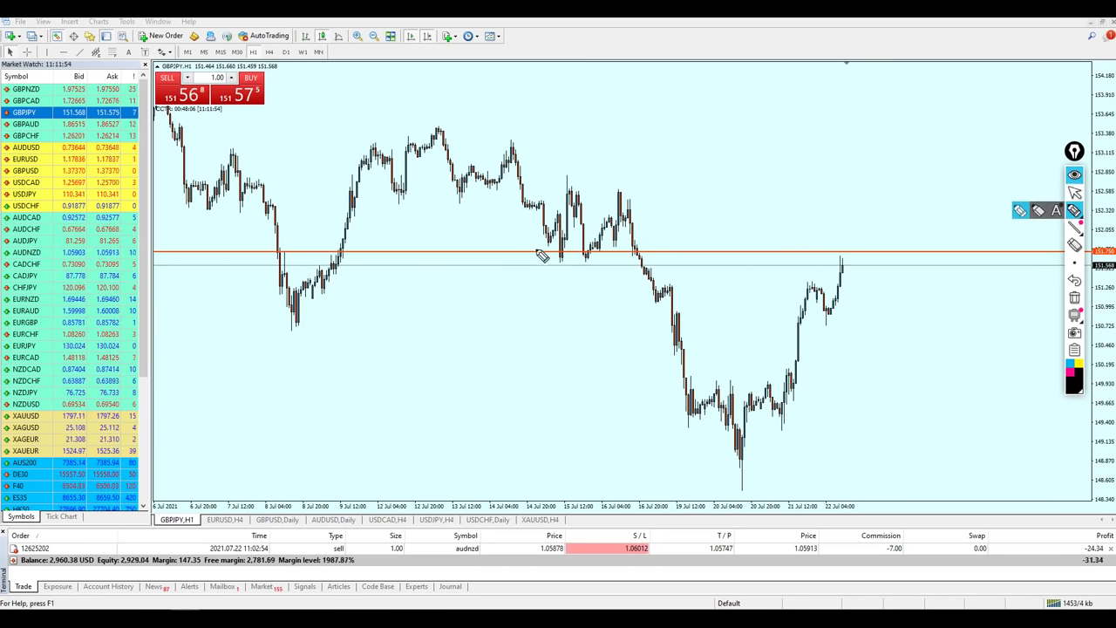
{"action": "mouse_move", "coordinate": [286, 290]}
{"action": "left_mouse_down"}
{"action": "mouse_move", "coordinate": [305, 252]}
{"action": "mouse_move", "coordinate": [279, 258]}
{"action": "mouse_move", "coordinate": [282, 290]}
{"action": "left_mouse_up"}
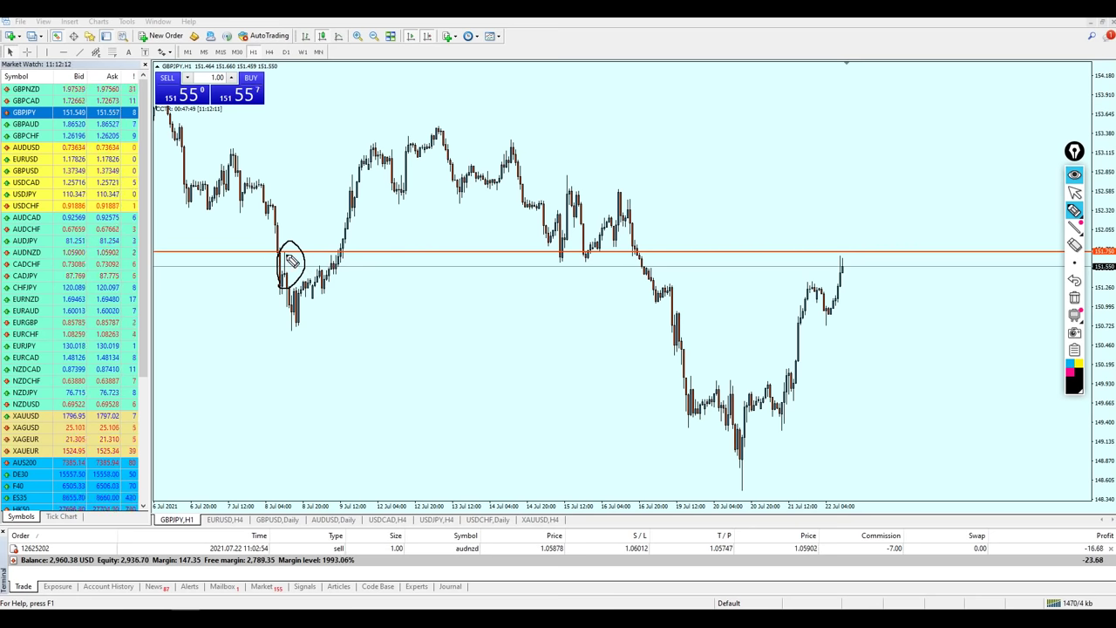
{"action": "mouse_move", "coordinate": [294, 249]}
{"action": "left_mouse_down"}
{"action": "mouse_move", "coordinate": [390, 231]}
{"action": "mouse_move", "coordinate": [553, 259]}
{"action": "mouse_move", "coordinate": [627, 255]}
{"action": "left_mouse_up"}
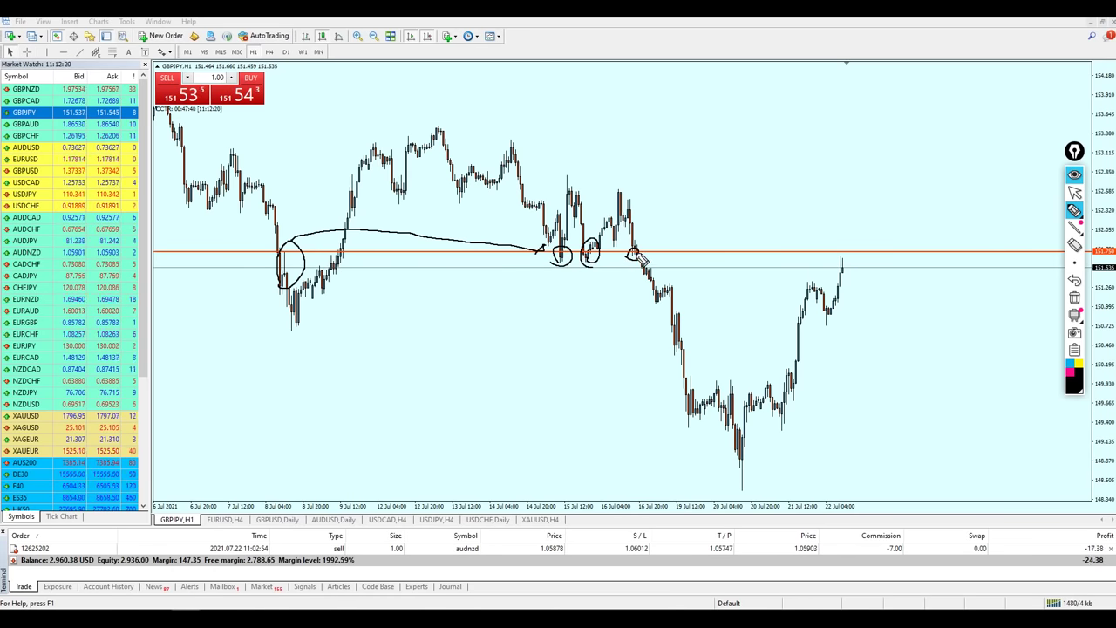
{"action": "left_click_drag", "start_coordinate": [633, 251], "coordinate": [654, 288]}
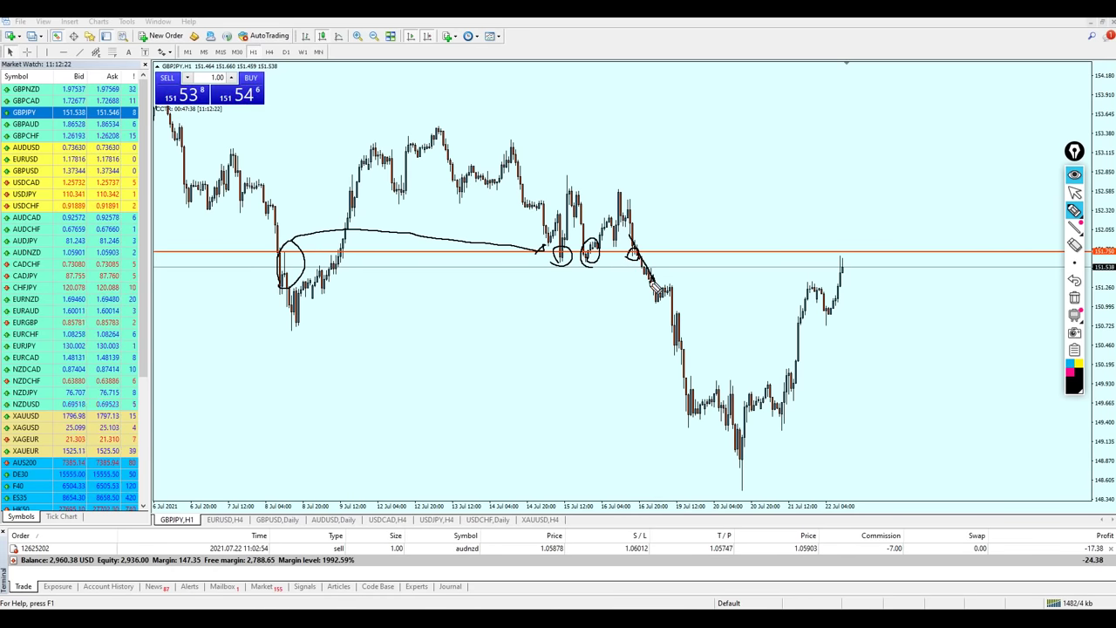
Trace the level along the horizontal line through the current price, and arch an arrow from the circled 8 July high to the circled current price
{"action": "left_click_drag", "start_coordinate": [764, 255], "coordinate": [780, 250]}
{"action": "mouse_move", "coordinate": [290, 259]}
{"action": "left_mouse_down"}
{"action": "mouse_move", "coordinate": [279, 267]}
{"action": "mouse_move", "coordinate": [285, 237]}
{"action": "mouse_move", "coordinate": [834, 218]}
{"action": "mouse_move", "coordinate": [846, 265]}
{"action": "mouse_move", "coordinate": [858, 262]}
{"action": "left_mouse_up"}
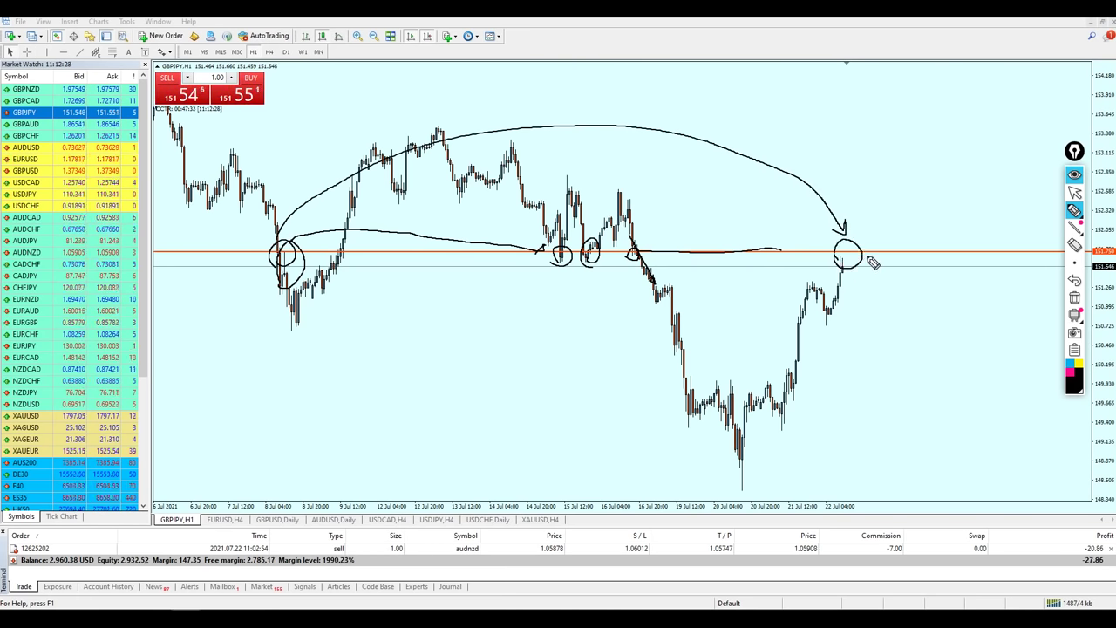
{"action": "left_click_drag", "start_coordinate": [789, 253], "coordinate": [887, 250]}
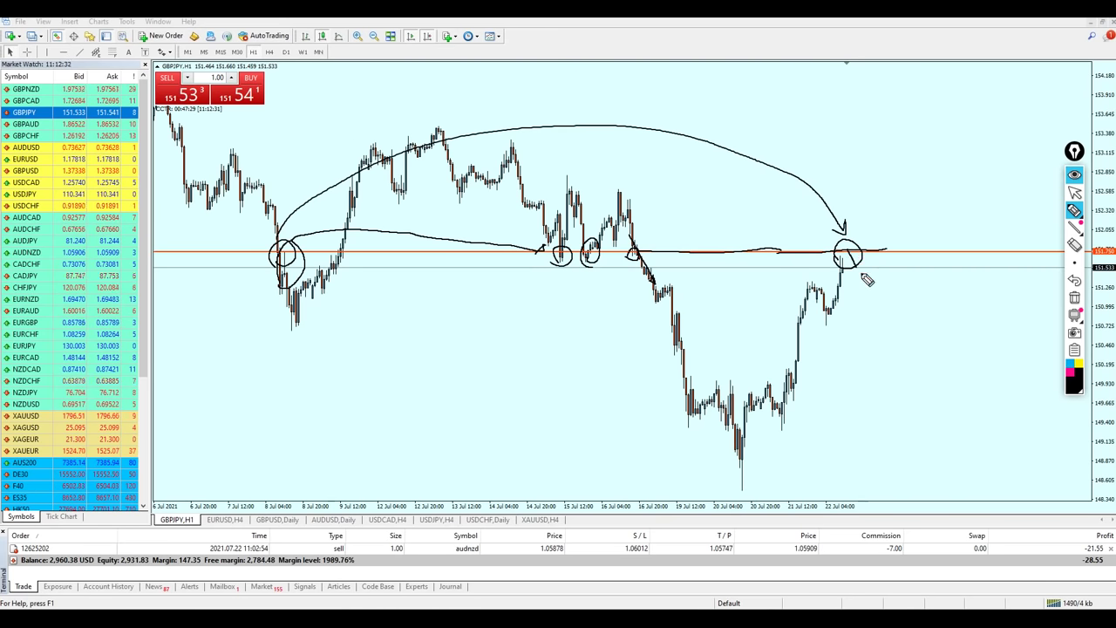
Draw an arrow from the current GBPJPY price down to a double line near 151.260, and erase all the annotations
{"action": "mouse_move", "coordinate": [868, 281]}
{"action": "left_mouse_down"}
{"action": "mouse_move", "coordinate": [848, 264]}
{"action": "mouse_move", "coordinate": [788, 285]}
{"action": "left_mouse_up"}
{"action": "mouse_move", "coordinate": [901, 285]}
{"action": "left_mouse_down"}
{"action": "mouse_move", "coordinate": [813, 285]}
{"action": "mouse_move", "coordinate": [910, 284]}
{"action": "left_mouse_up"}
{"action": "left_click", "coordinate": [1075, 192]}
{"action": "mouse_move", "coordinate": [848, 251]}
{"action": "left_mouse_down"}
{"action": "mouse_move", "coordinate": [862, 285]}
{"action": "mouse_move", "coordinate": [858, 251]}
{"action": "left_mouse_up"}
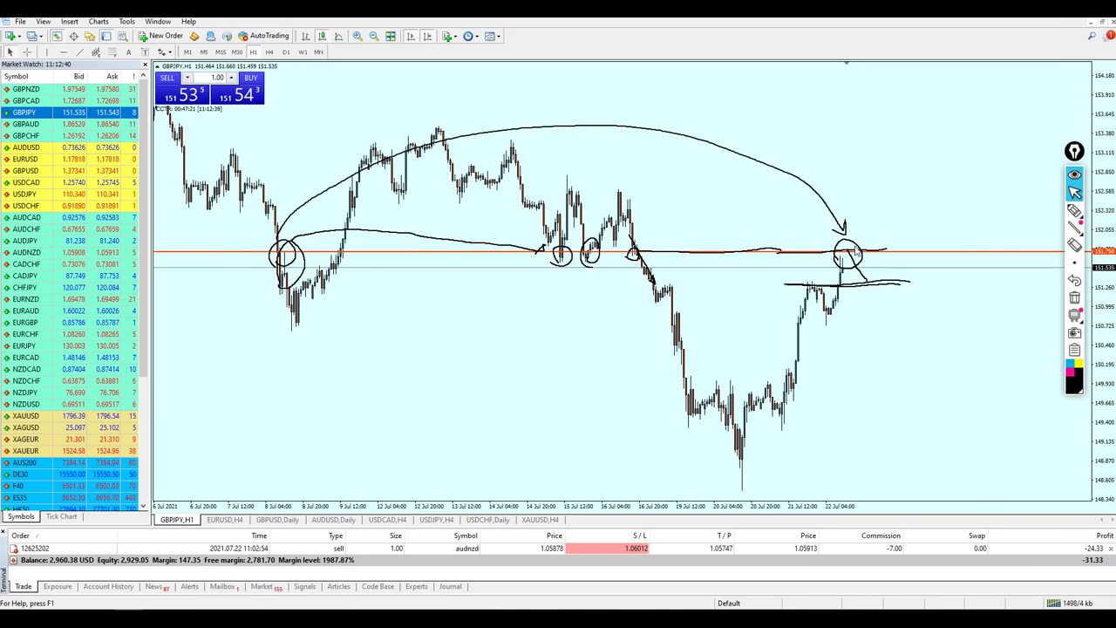
{"action": "left_click", "coordinate": [1074, 297]}
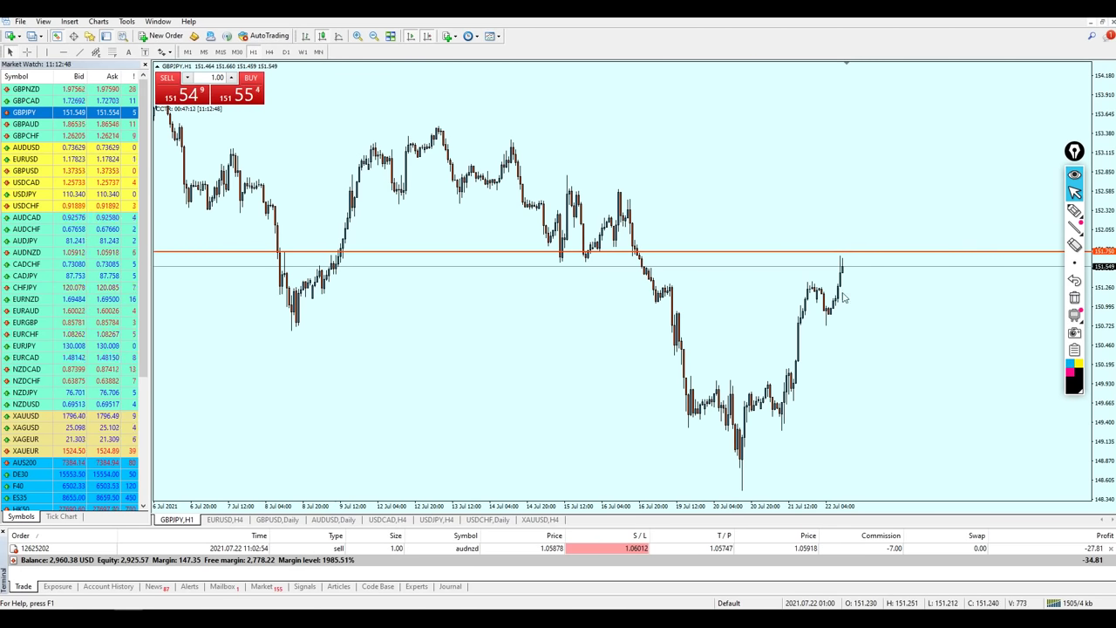
Load the AUDNZD chart of the open sell trade and examine its levels on the H4, M30 and M15 timeframes
{"action": "left_click_drag", "start_coordinate": [1060, 550], "coordinate": [986, 431]}
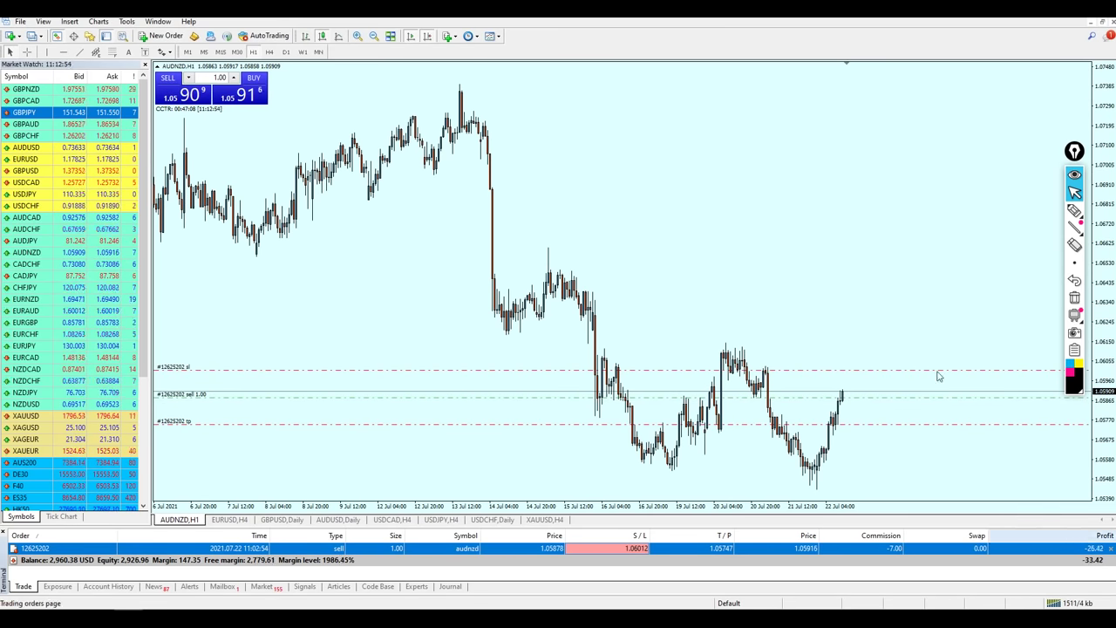
{"action": "left_click", "coordinate": [269, 52]}
{"action": "key", "text": "plus"}
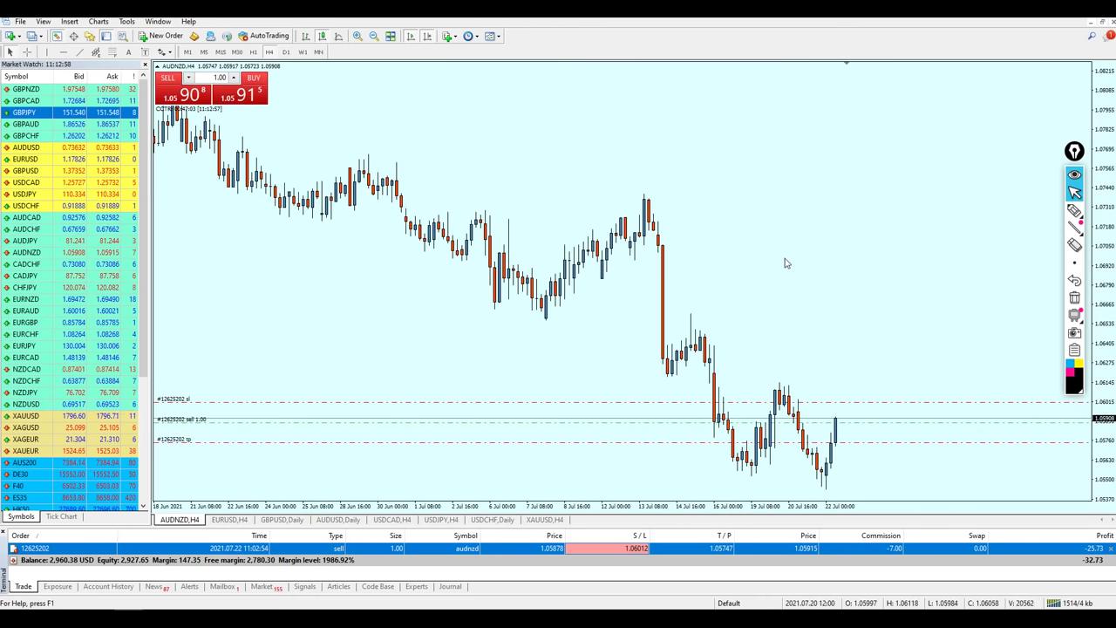
{"action": "left_click", "coordinate": [236, 52]}
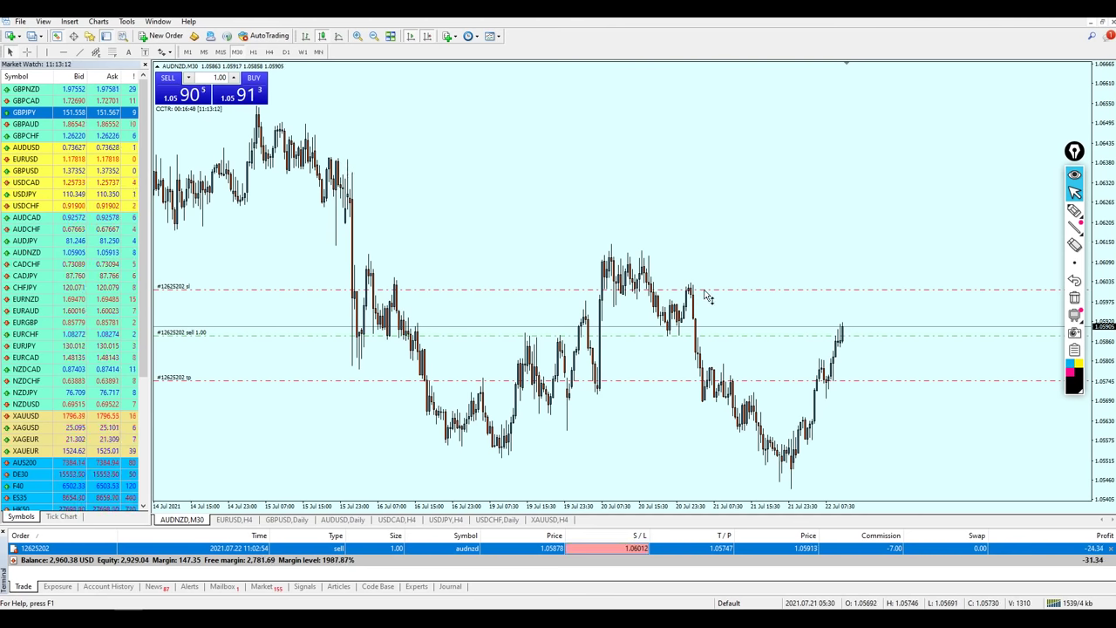
{"action": "left_click", "coordinate": [220, 52]}
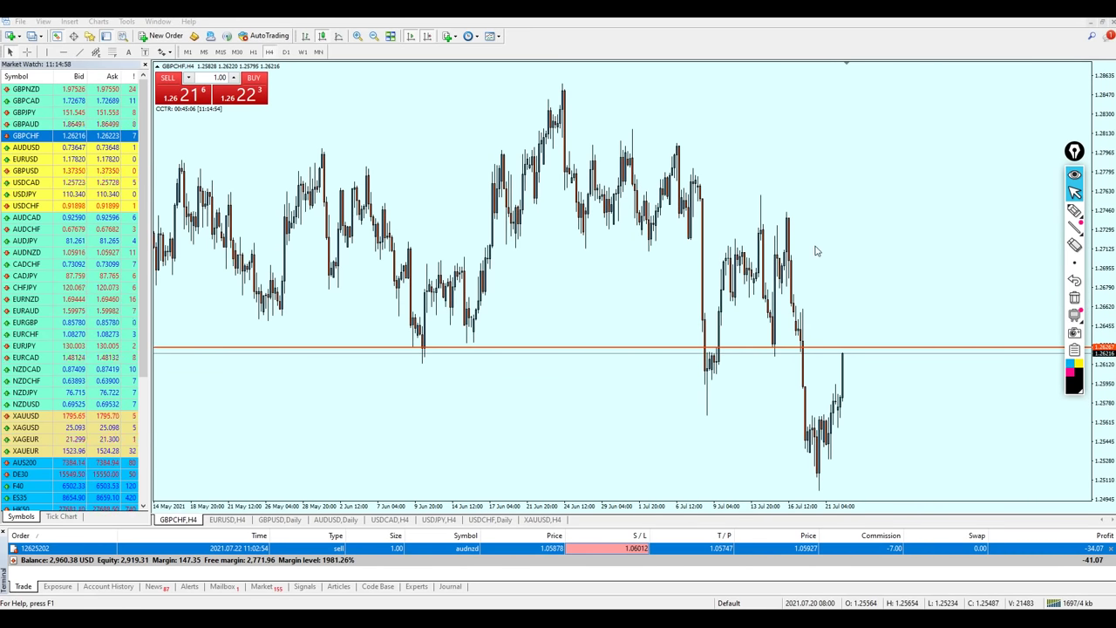
Move the GBPCHF H4 horizontal line down to about 1.2622, open a 1.00-lot market sell, and enlarge the trade list to fit both orders
{"action": "left_click", "coordinate": [858, 354]}
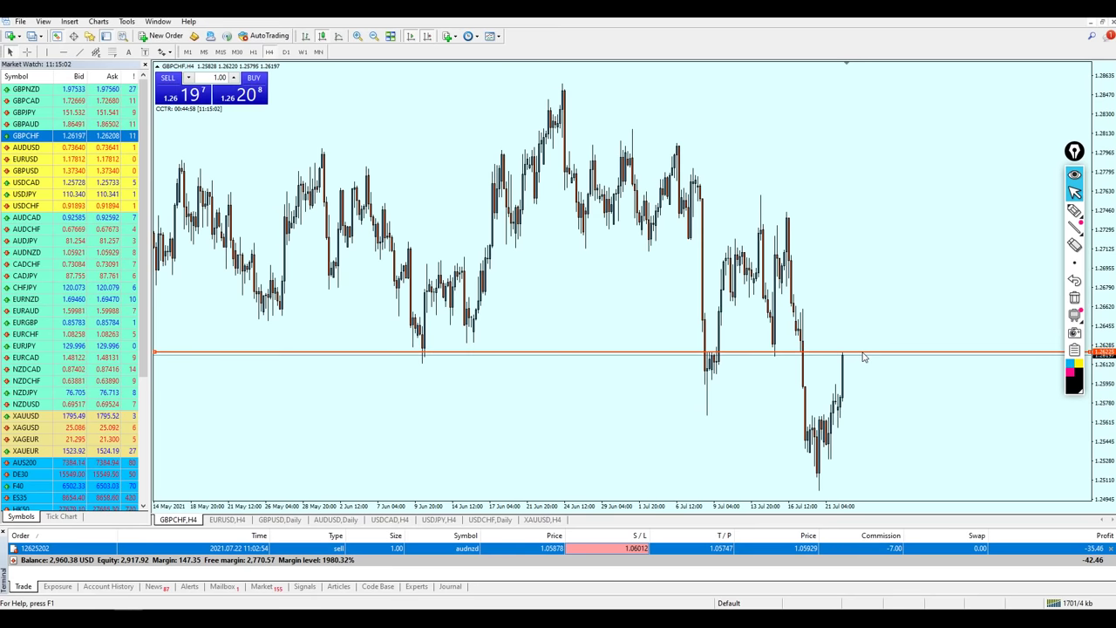
{"action": "left_click", "coordinate": [188, 98]}
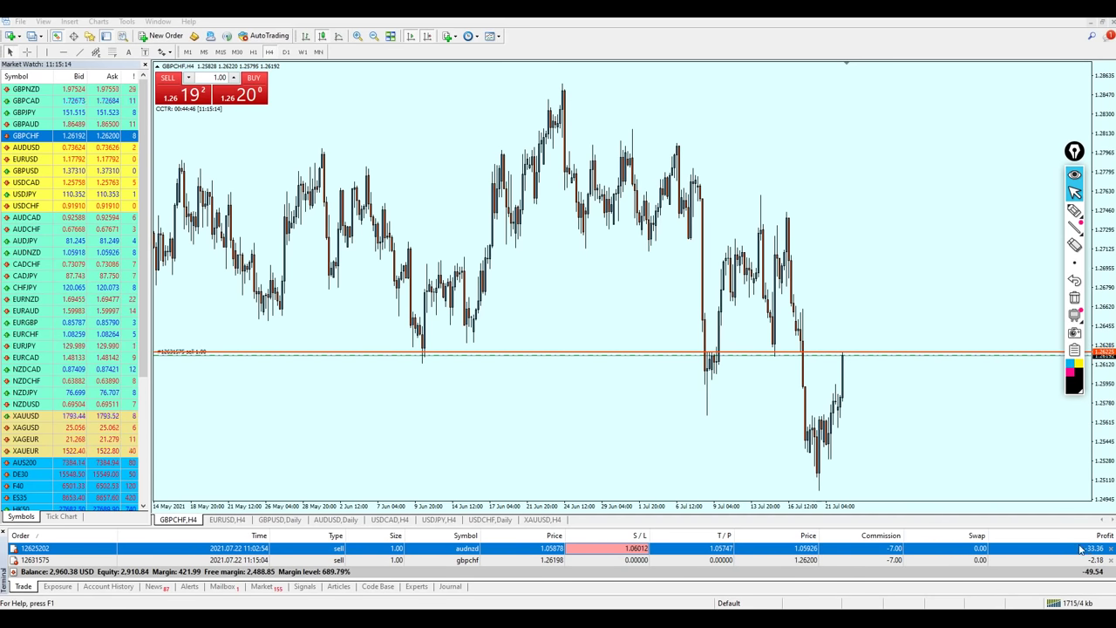
{"action": "left_click_drag", "start_coordinate": [1047, 528], "coordinate": [1038, 517]}
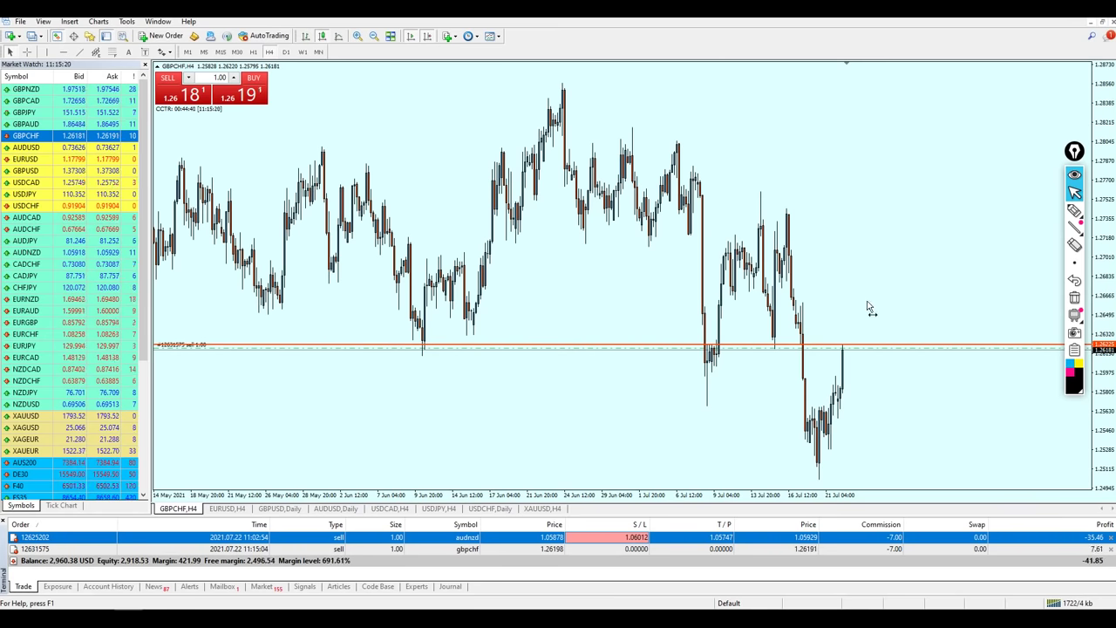
Handwrite "4H" in the empty area above the latest GBPCHF candles and underline it with two slanted strokes
{"action": "key", "text": "plus"}
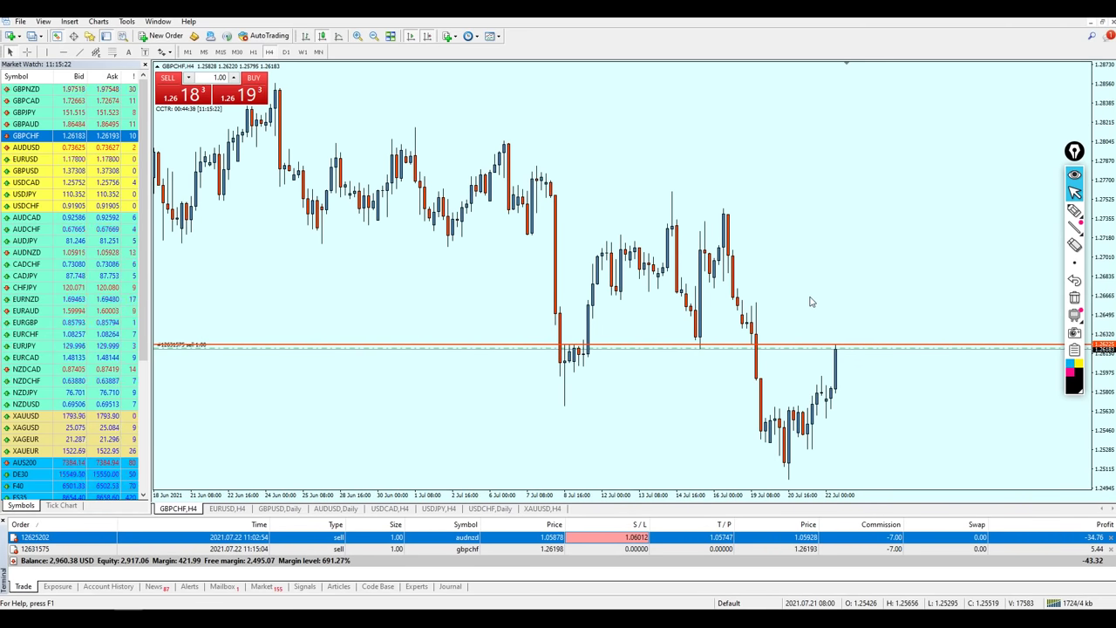
{"action": "key", "text": "plus"}
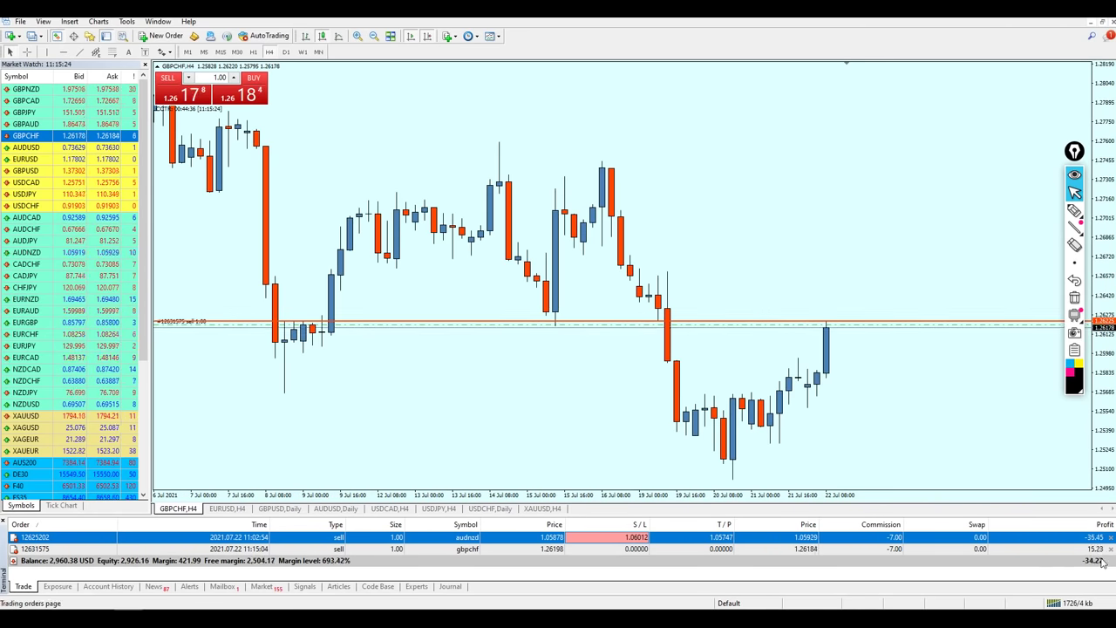
{"action": "key", "text": "minus"}
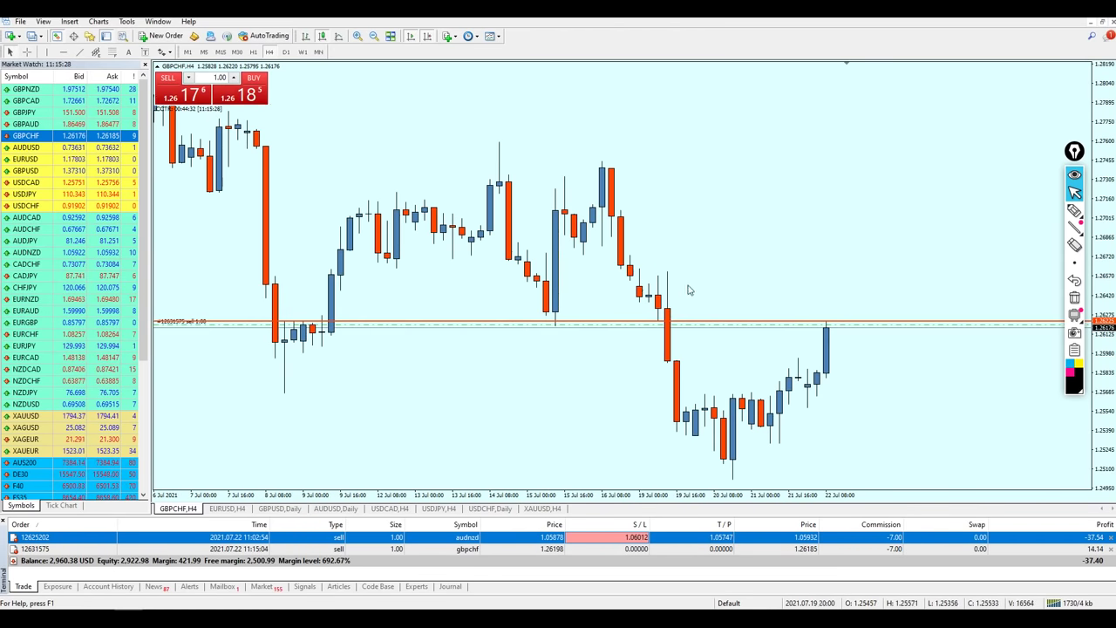
{"action": "left_click", "coordinate": [1074, 211]}
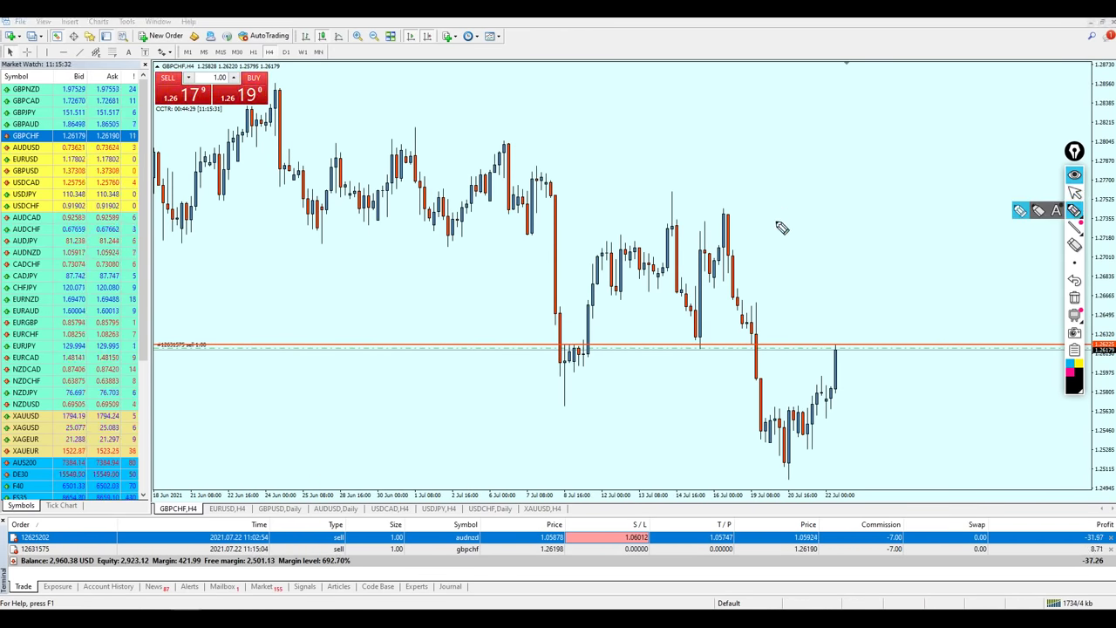
{"action": "left_click_drag", "start_coordinate": [826, 158], "coordinate": [873, 189]}
{"action": "mouse_move", "coordinate": [864, 129]}
{"action": "left_mouse_down"}
{"action": "mouse_move", "coordinate": [863, 215]}
{"action": "mouse_move", "coordinate": [872, 175]}
{"action": "left_mouse_up"}
{"action": "left_click_drag", "start_coordinate": [876, 118], "coordinate": [890, 188]}
{"action": "left_click_drag", "start_coordinate": [820, 260], "coordinate": [937, 199]}
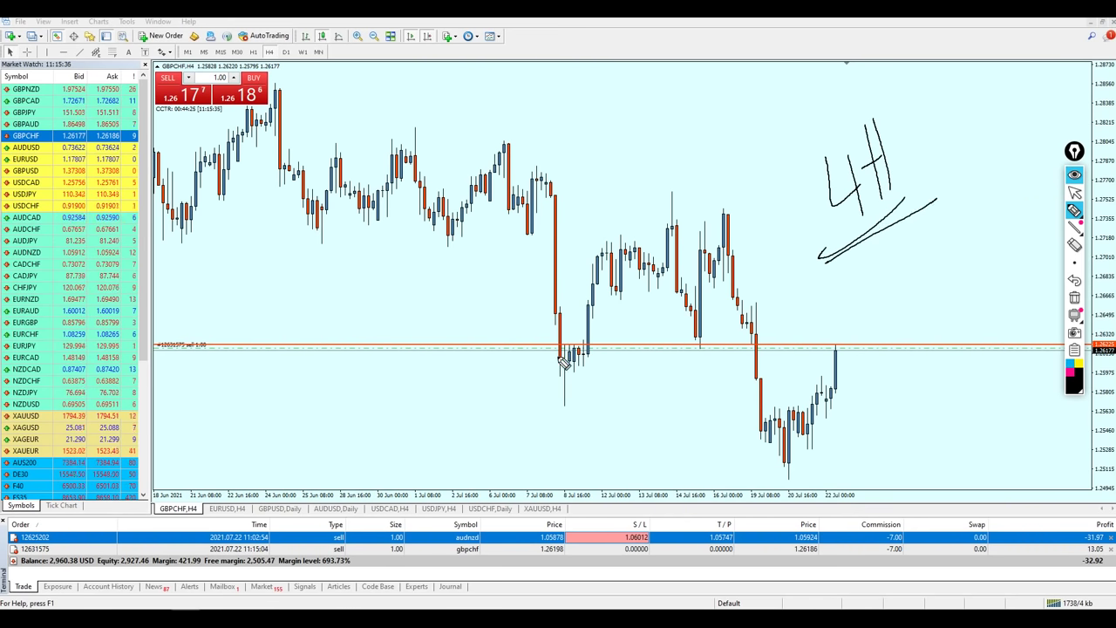
Box the 8 July highs, trace the level past the circled 15 July low to the current price, arrow the breakdown and pullback, and erase everything
{"action": "mouse_move", "coordinate": [593, 348]}
{"action": "left_mouse_down"}
{"action": "mouse_move", "coordinate": [572, 339]}
{"action": "mouse_move", "coordinate": [564, 350]}
{"action": "left_mouse_up"}
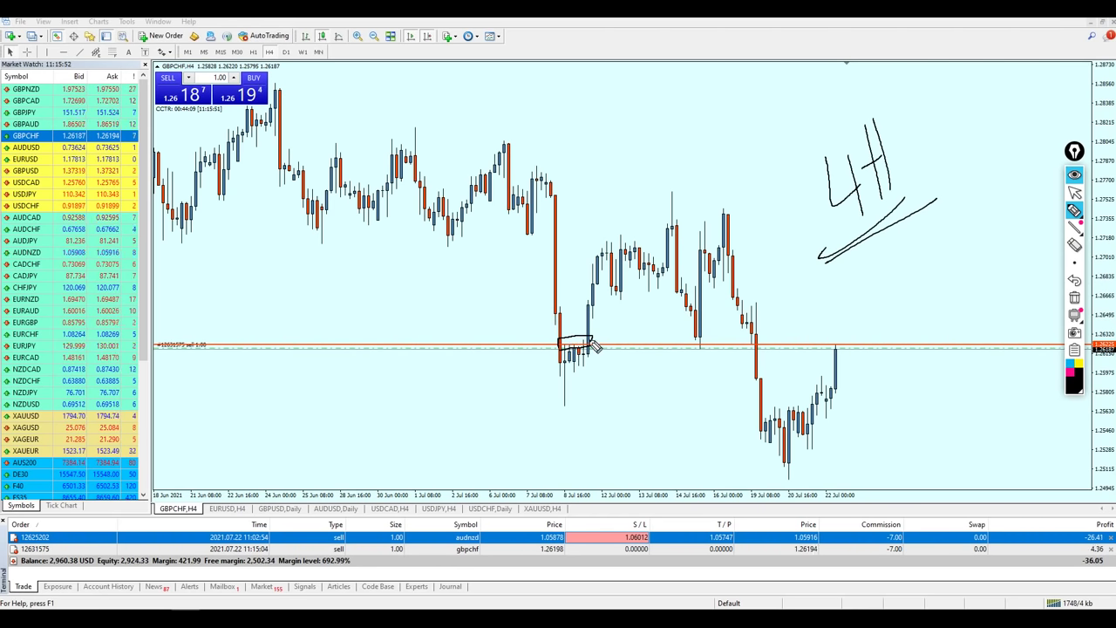
{"action": "left_click_drag", "start_coordinate": [559, 347], "coordinate": [778, 335]}
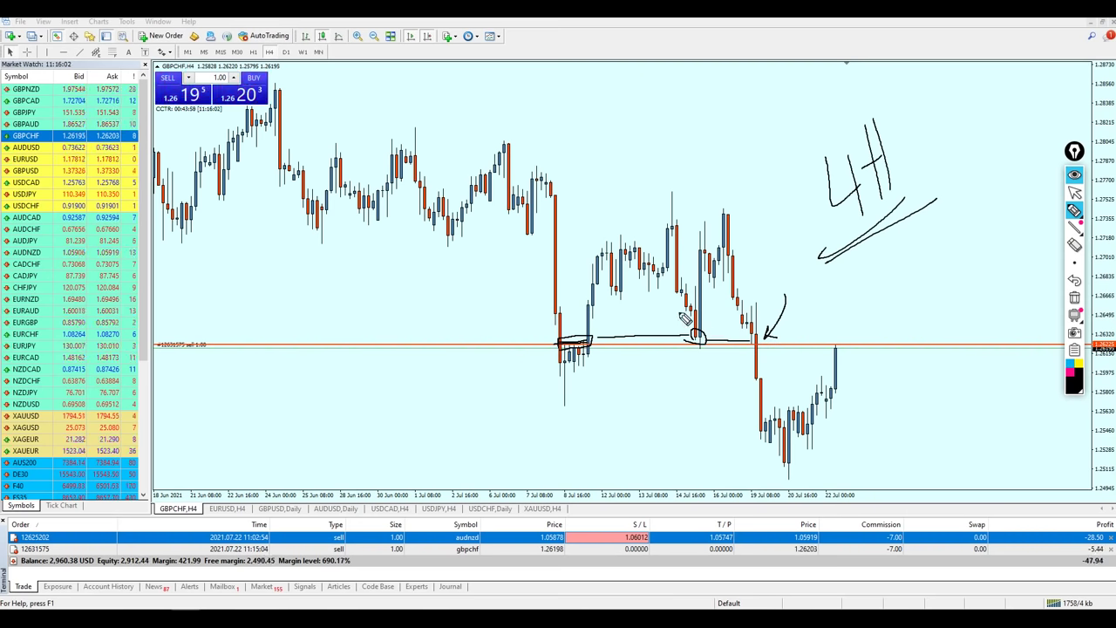
{"action": "left_click_drag", "start_coordinate": [709, 403], "coordinate": [748, 379]}
{"action": "mouse_move", "coordinate": [769, 448]}
{"action": "left_mouse_down"}
{"action": "mouse_move", "coordinate": [777, 458]}
{"action": "mouse_move", "coordinate": [820, 411]}
{"action": "mouse_move", "coordinate": [841, 356]}
{"action": "left_mouse_up"}
{"action": "mouse_move", "coordinate": [590, 342]}
{"action": "left_mouse_down"}
{"action": "mouse_move", "coordinate": [562, 358]}
{"action": "mouse_move", "coordinate": [838, 349]}
{"action": "left_mouse_up"}
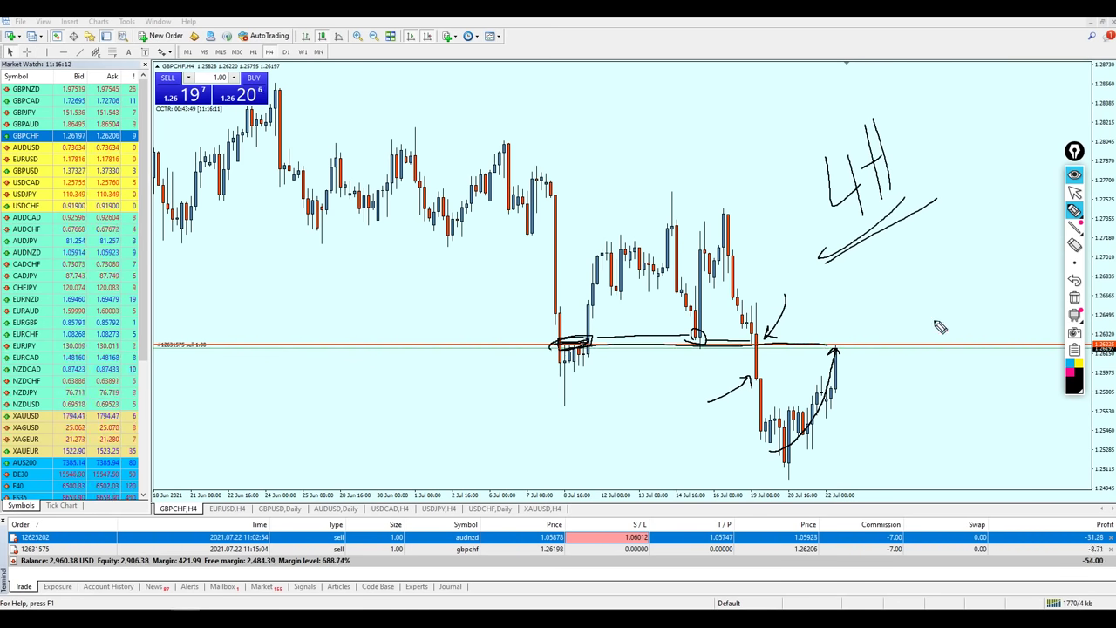
{"action": "left_click", "coordinate": [1074, 300]}
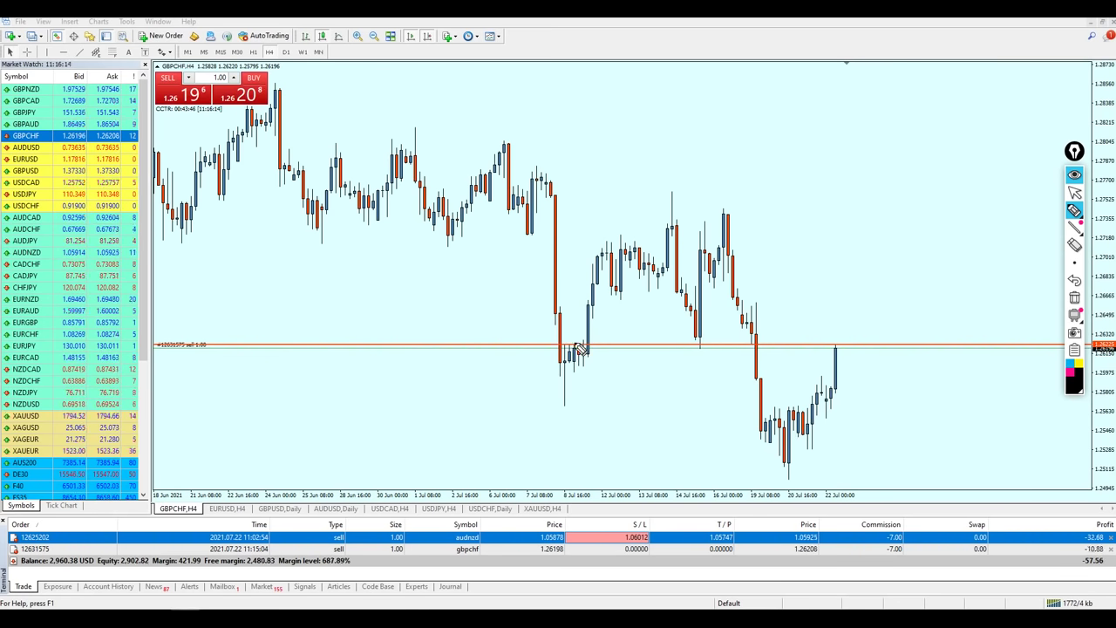
Underline the 8 July highs, arch an arrow from them to the circled current price, and erase the drawing
{"action": "left_click_drag", "start_coordinate": [576, 343], "coordinate": [815, 289]}
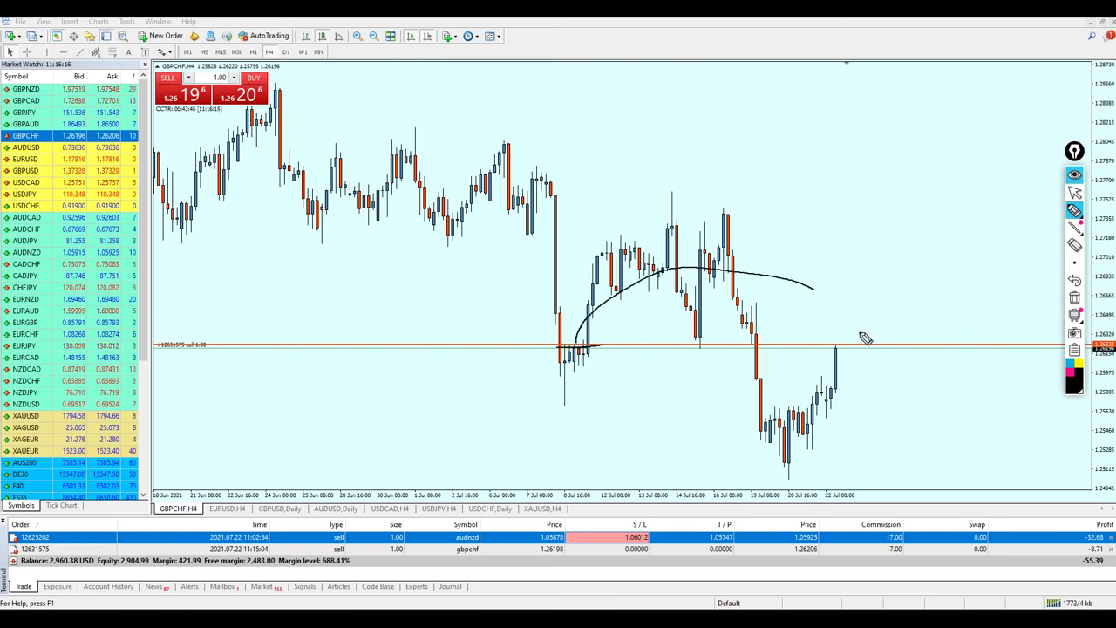
{"action": "left_click_drag", "start_coordinate": [847, 364], "coordinate": [851, 361]}
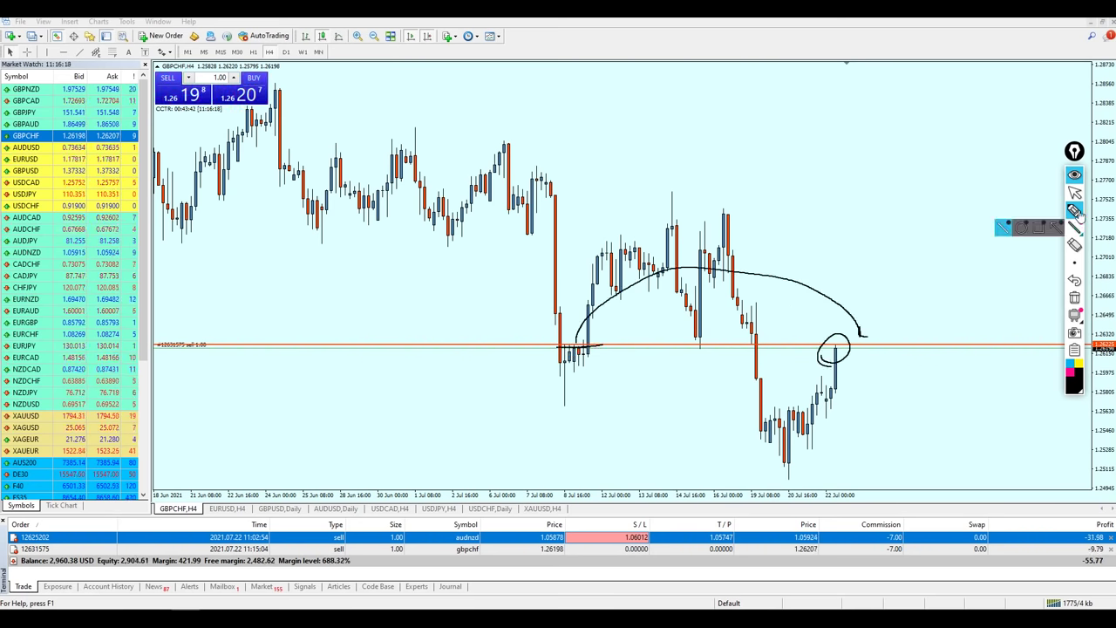
{"action": "left_click", "coordinate": [1075, 192]}
{"action": "left_click", "coordinate": [1075, 299]}
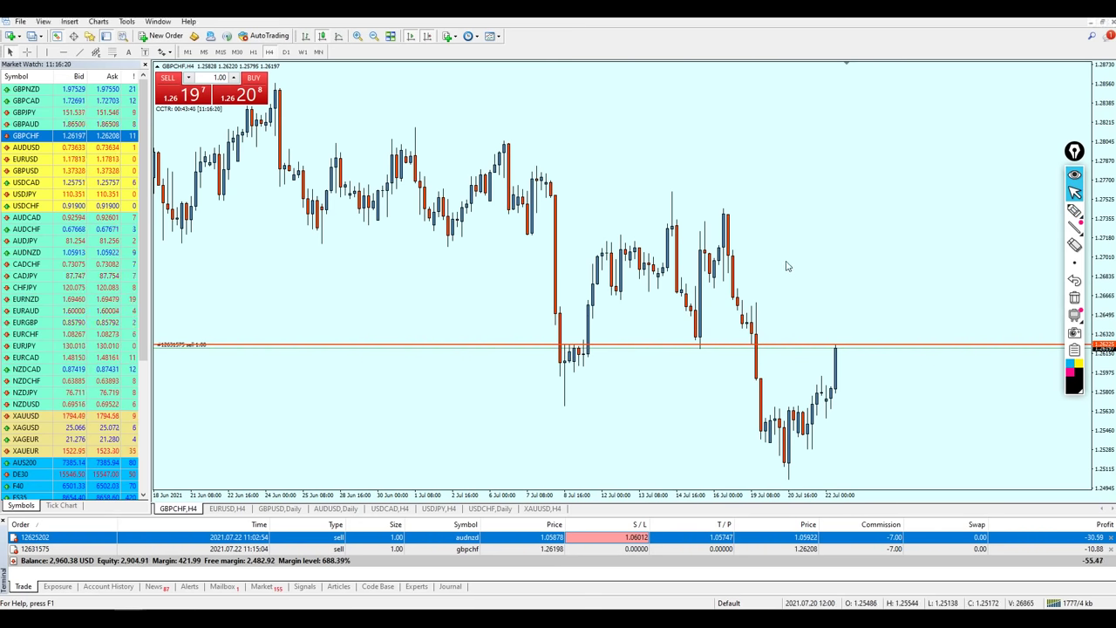
Trace the 15 July low to the 19 July breakdown candle, point at and outline that candle, and erase the marks
{"action": "key", "text": "plus"}
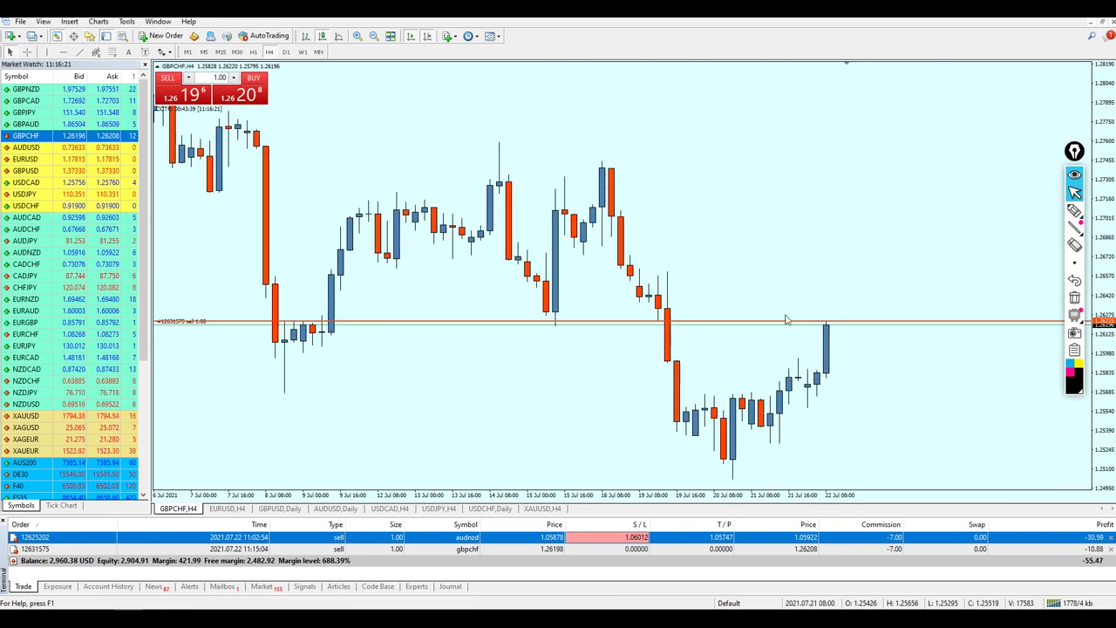
{"action": "left_click", "coordinate": [1075, 211]}
{"action": "left_click_drag", "start_coordinate": [586, 401], "coordinate": [658, 366]}
{"action": "left_click_drag", "start_coordinate": [534, 311], "coordinate": [661, 310]}
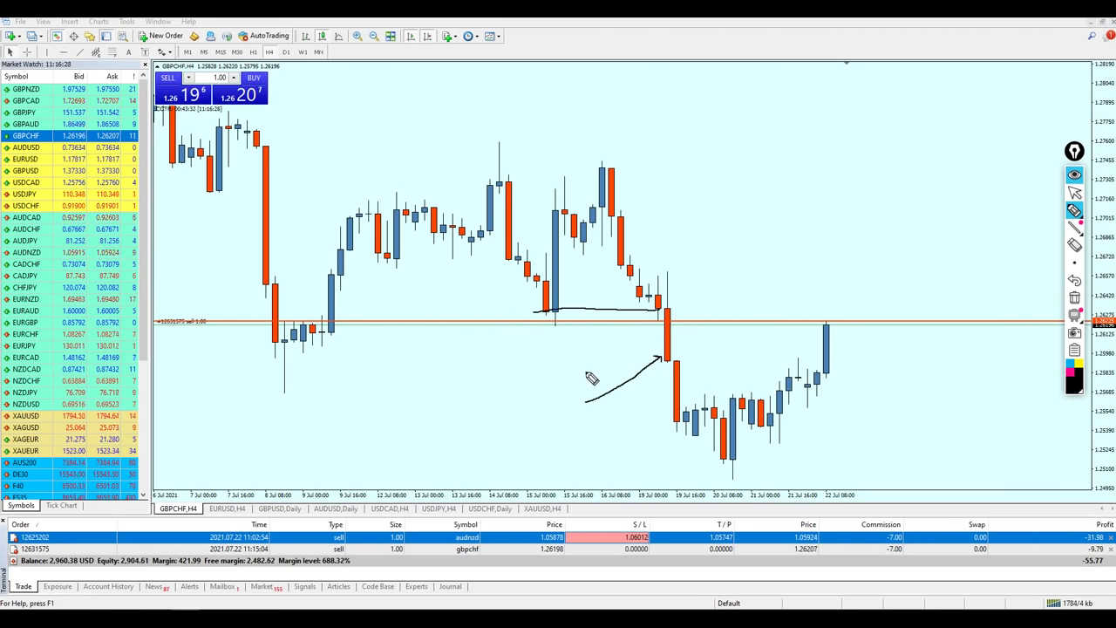
{"action": "left_click", "coordinate": [1075, 298]}
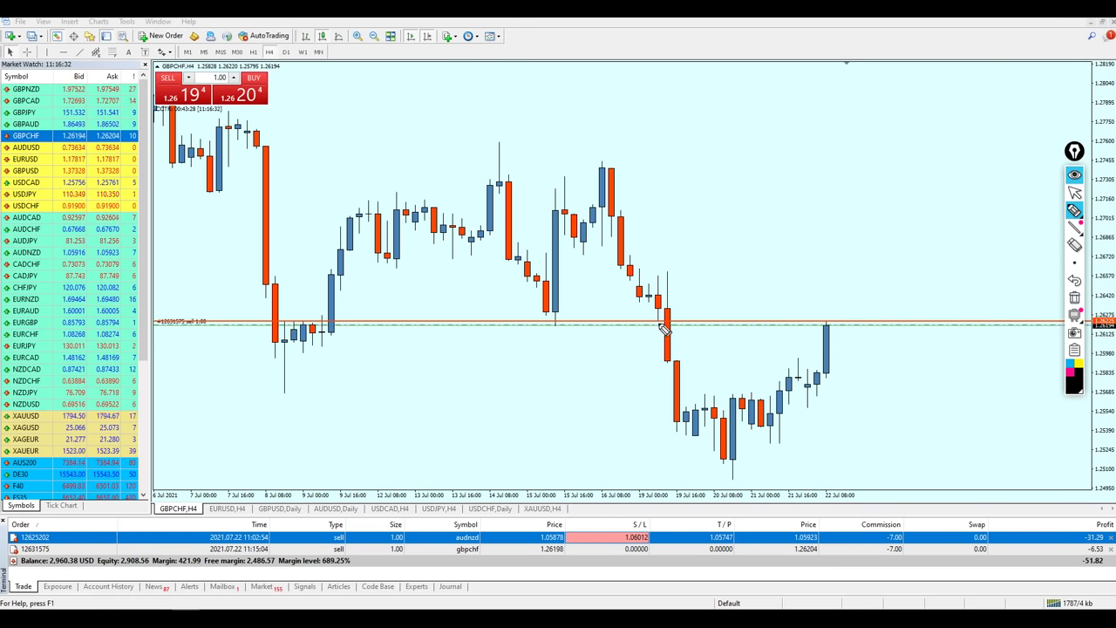
{"action": "mouse_move", "coordinate": [608, 364]}
{"action": "left_mouse_down"}
{"action": "mouse_move", "coordinate": [650, 325]}
{"action": "mouse_move", "coordinate": [676, 359]}
{"action": "left_mouse_up"}
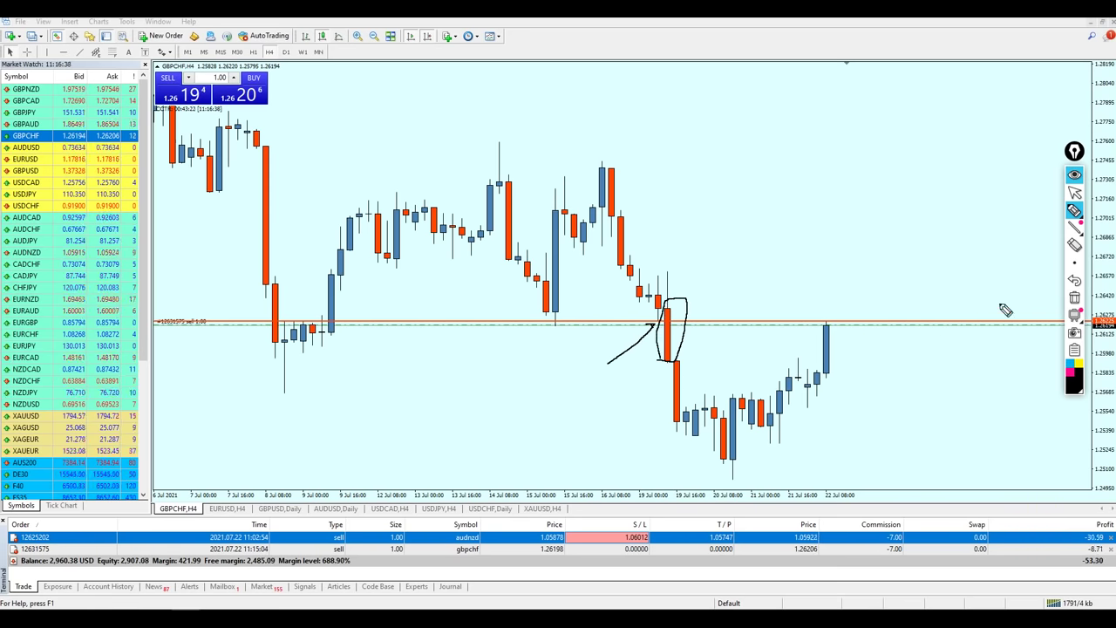
{"action": "left_click", "coordinate": [1074, 298]}
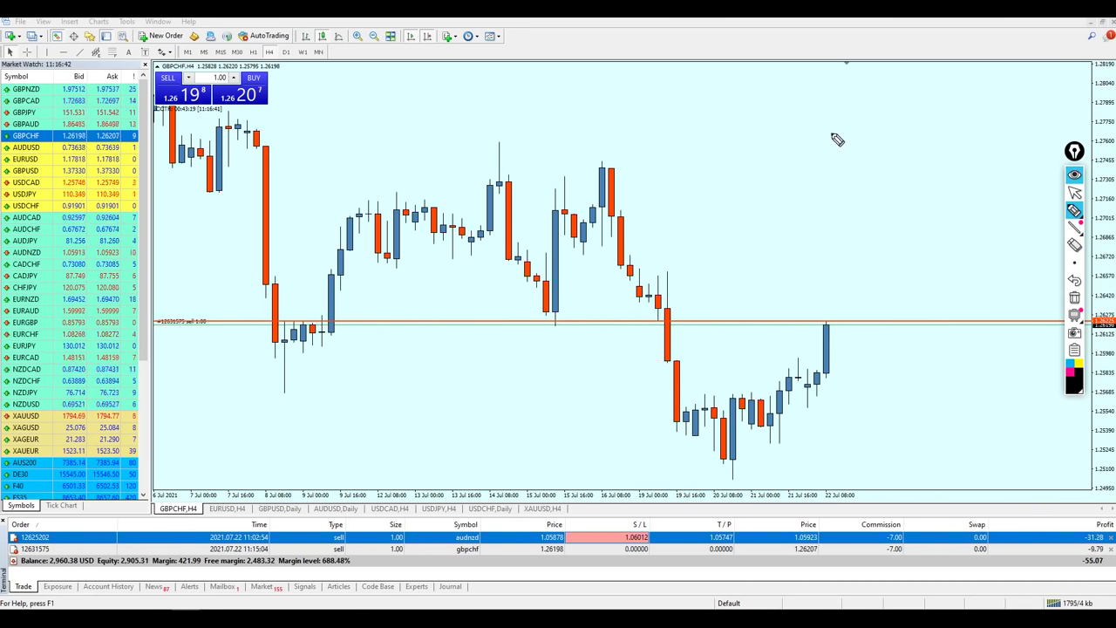
Sketch a tall hollow candle above the current price, a small flag-shaped swing before it, and a dashed rising curve after it
{"action": "mouse_move", "coordinate": [850, 212]}
{"action": "left_mouse_down"}
{"action": "mouse_move", "coordinate": [815, 207]}
{"action": "mouse_move", "coordinate": [820, 106]}
{"action": "mouse_move", "coordinate": [835, 138]}
{"action": "left_mouse_up"}
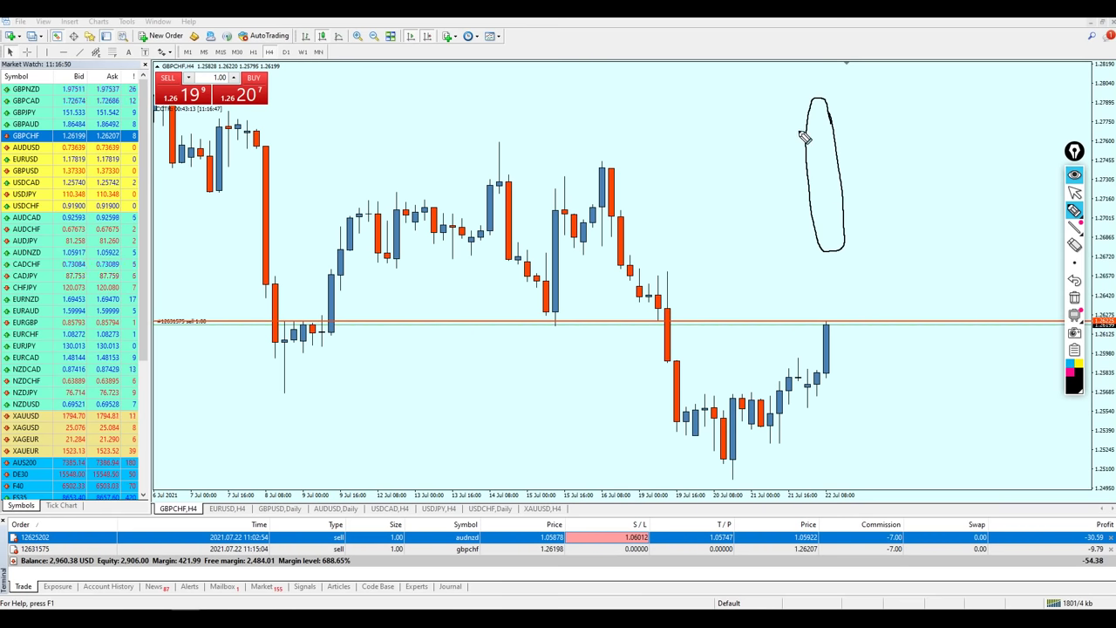
{"action": "mouse_move", "coordinate": [779, 102]}
{"action": "left_mouse_down"}
{"action": "mouse_move", "coordinate": [762, 103]}
{"action": "mouse_move", "coordinate": [791, 173]}
{"action": "left_mouse_up"}
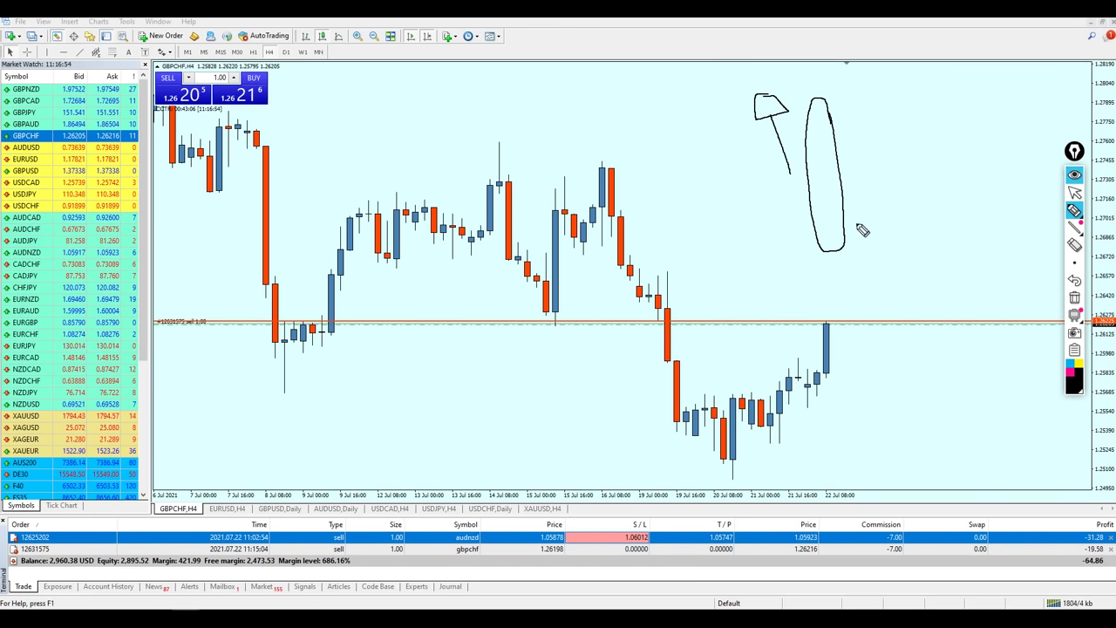
{"action": "mouse_move", "coordinate": [887, 307]}
{"action": "left_mouse_down"}
{"action": "mouse_move", "coordinate": [921, 266]}
{"action": "mouse_move", "coordinate": [927, 192]}
{"action": "left_mouse_up"}
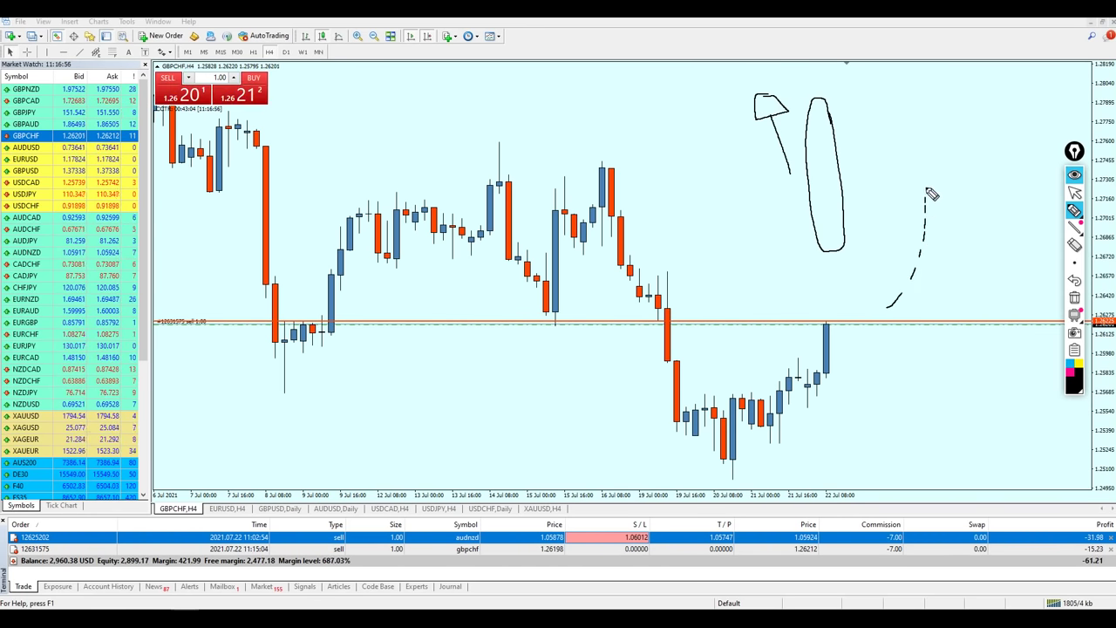
Sketch zigzag price swings leading up to the tall candle, with rising guide lines extending back from its bottom and top
{"action": "left_click_drag", "start_coordinate": [846, 260], "coordinate": [574, 301]}
{"action": "mouse_move", "coordinate": [825, 94]}
{"action": "left_mouse_down"}
{"action": "mouse_move", "coordinate": [500, 140]}
{"action": "mouse_move", "coordinate": [580, 205]}
{"action": "mouse_move", "coordinate": [641, 193]}
{"action": "left_mouse_up"}
{"action": "left_click", "coordinate": [407, 164]}
{"action": "left_click", "coordinate": [475, 124]}
{"action": "mouse_move", "coordinate": [653, 124]}
{"action": "left_mouse_down"}
{"action": "mouse_move", "coordinate": [703, 170]}
{"action": "mouse_move", "coordinate": [698, 131]}
{"action": "left_mouse_up"}
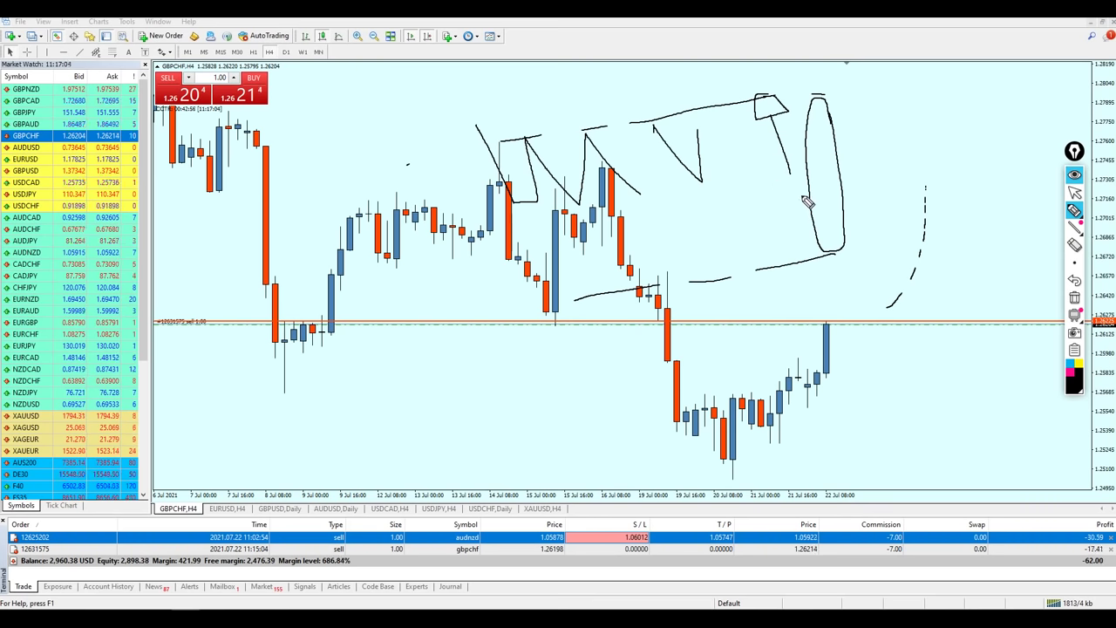
Add a small candle at the end of the swing, draw a rising line through it past the tall candle, and extend the dashed curve to that line
{"action": "left_click_drag", "start_coordinate": [790, 170], "coordinate": [797, 171]}
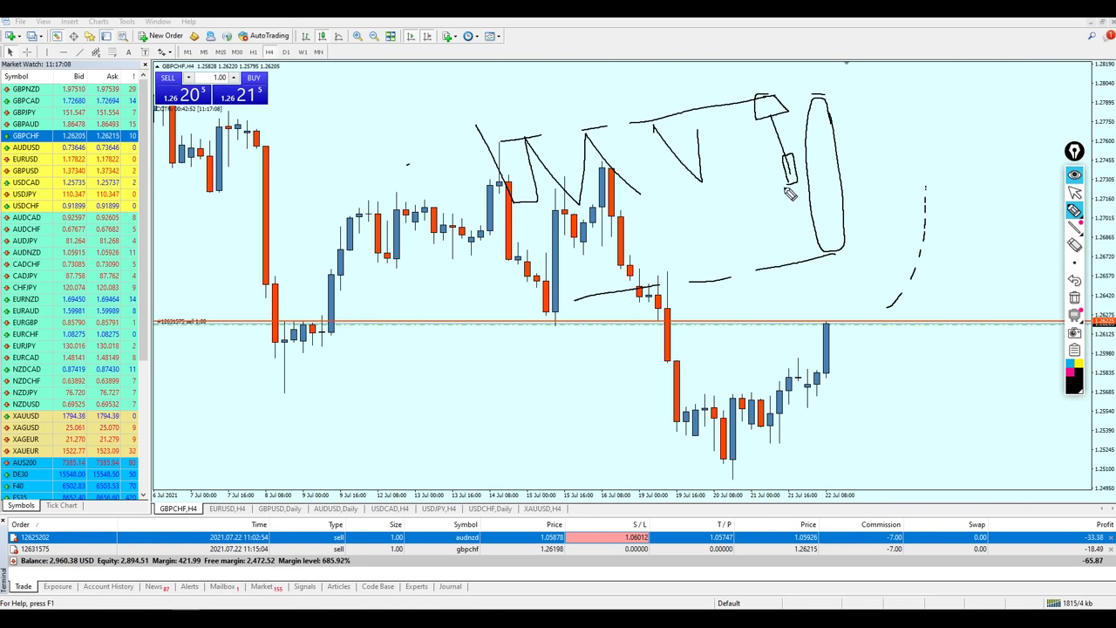
{"action": "left_click_drag", "start_coordinate": [571, 224], "coordinate": [784, 192]}
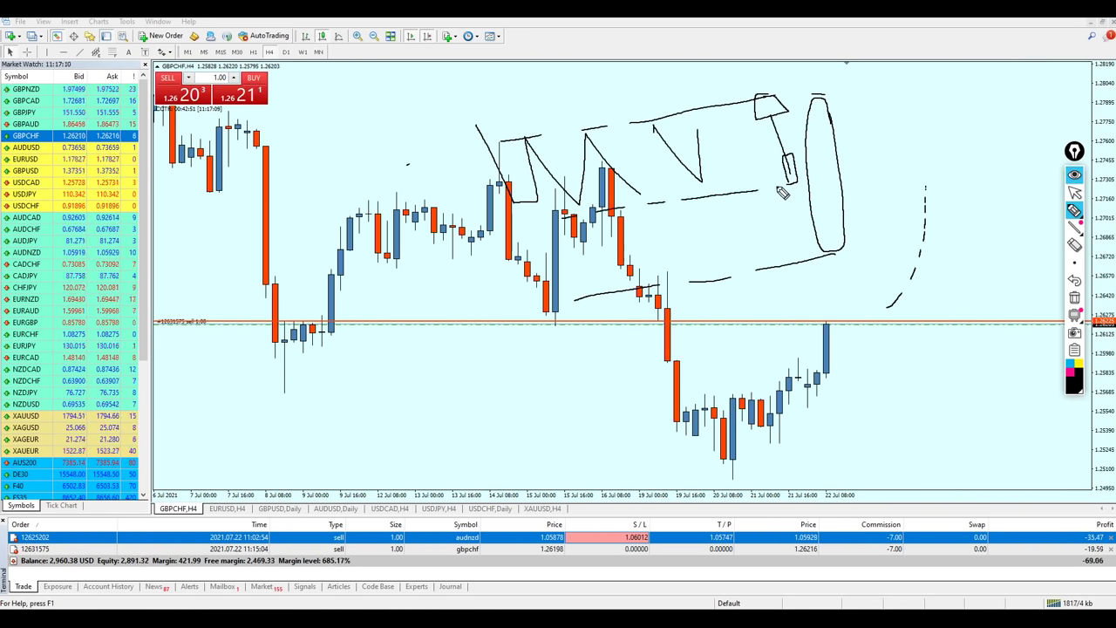
{"action": "mouse_move", "coordinate": [590, 220]}
{"action": "left_mouse_down"}
{"action": "mouse_move", "coordinate": [796, 184]}
{"action": "mouse_move", "coordinate": [1000, 120]}
{"action": "left_mouse_up"}
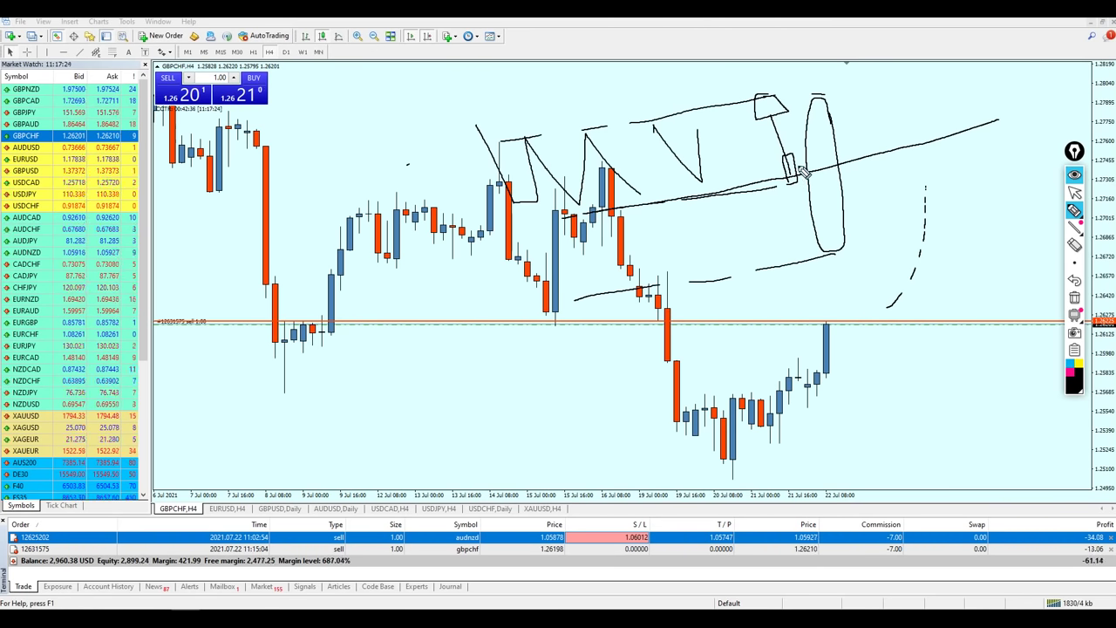
{"action": "left_click_drag", "start_coordinate": [795, 177], "coordinate": [791, 185]}
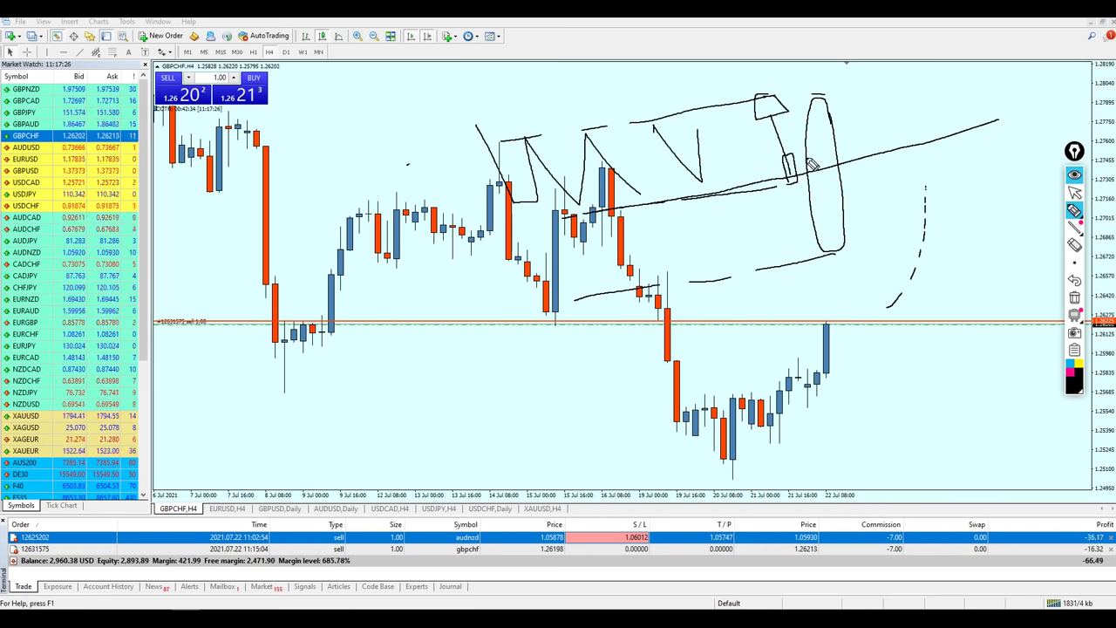
{"action": "left_click_drag", "start_coordinate": [928, 193], "coordinate": [932, 151]}
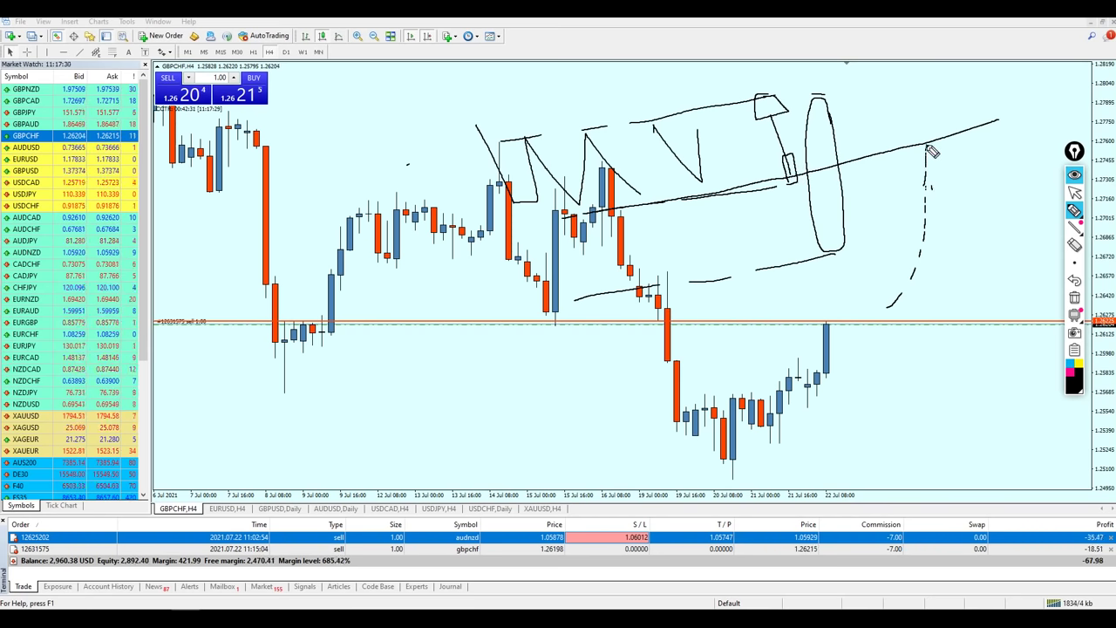
Retrace the rising line through the small candle and label its meeting point with the dashed curve "Sell", underlined and with an arrow
{"action": "left_click_drag", "start_coordinate": [787, 181], "coordinate": [977, 129]}
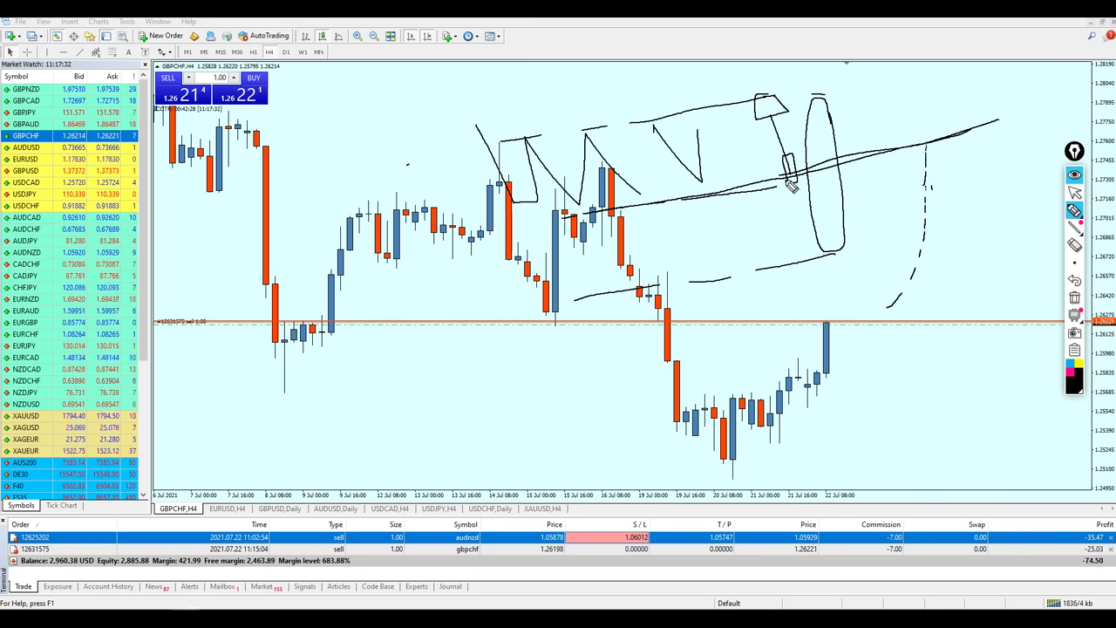
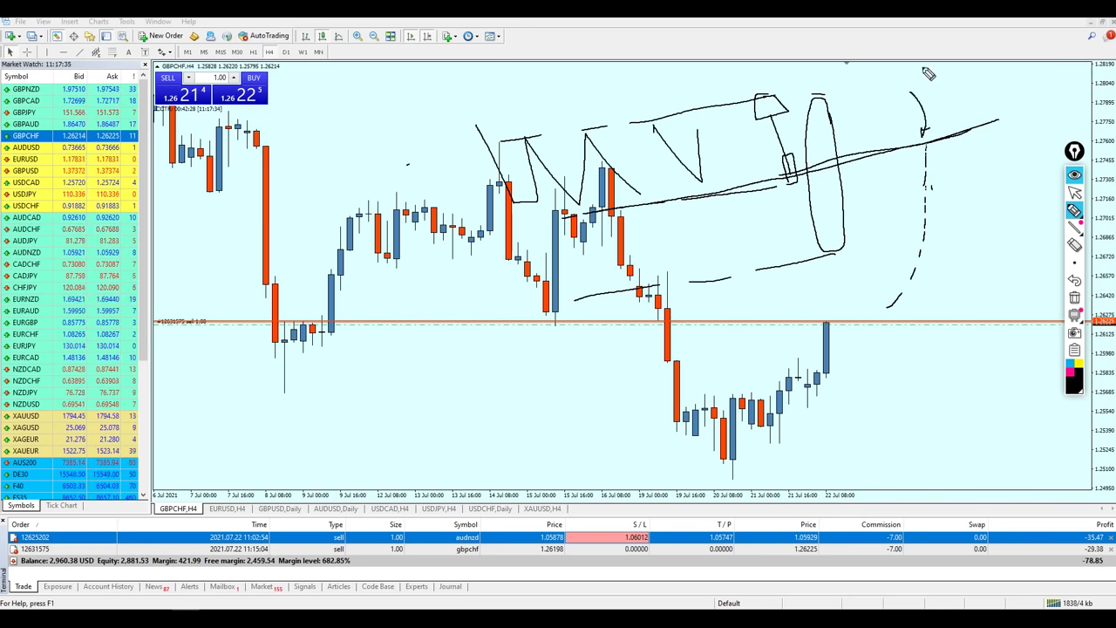
{"action": "left_click_drag", "start_coordinate": [944, 103], "coordinate": [1003, 53]}
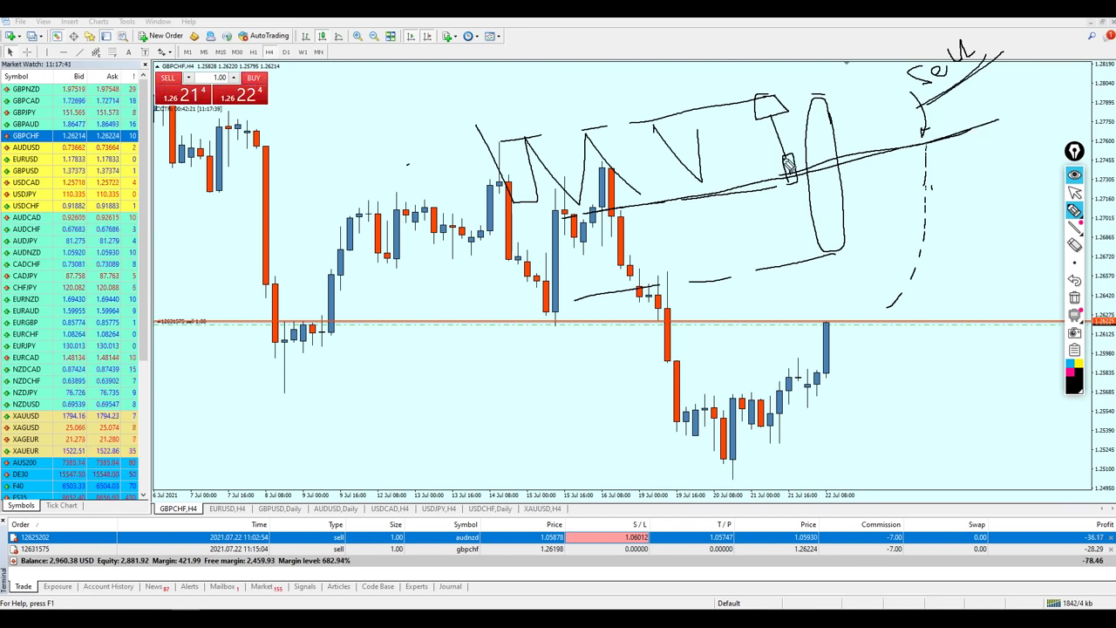
Write large characters with an x between them below the sketch, strike them through, and erase the whole drawing
{"action": "left_click_drag", "start_coordinate": [397, 362], "coordinate": [395, 410]}
{"action": "mouse_move", "coordinate": [398, 449]}
{"action": "left_mouse_down"}
{"action": "mouse_move", "coordinate": [401, 368]}
{"action": "mouse_move", "coordinate": [462, 413]}
{"action": "left_mouse_up"}
{"action": "left_click_drag", "start_coordinate": [455, 391], "coordinate": [440, 416]}
{"action": "left_click_drag", "start_coordinate": [481, 340], "coordinate": [506, 427]}
{"action": "left_click_drag", "start_coordinate": [537, 381], "coordinate": [542, 378]}
{"action": "left_click_drag", "start_coordinate": [600, 332], "coordinate": [628, 377]}
{"action": "left_click_drag", "start_coordinate": [611, 303], "coordinate": [573, 346]}
{"action": "left_click_drag", "start_coordinate": [464, 464], "coordinate": [577, 339]}
{"action": "left_click_drag", "start_coordinate": [390, 369], "coordinate": [591, 416]}
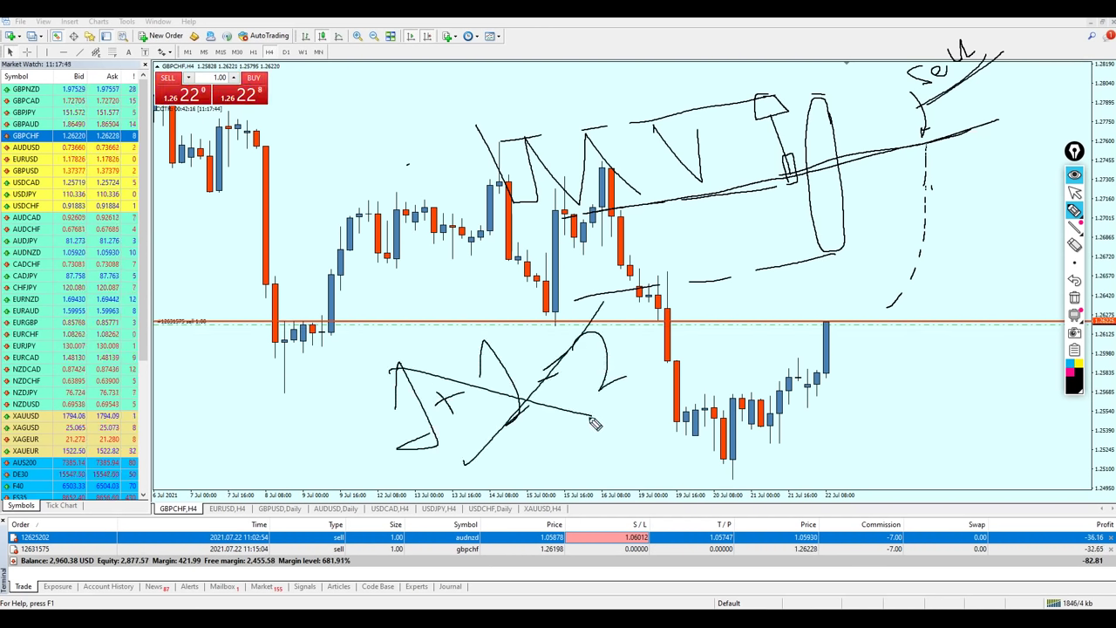
{"action": "left_click", "coordinate": [1074, 298]}
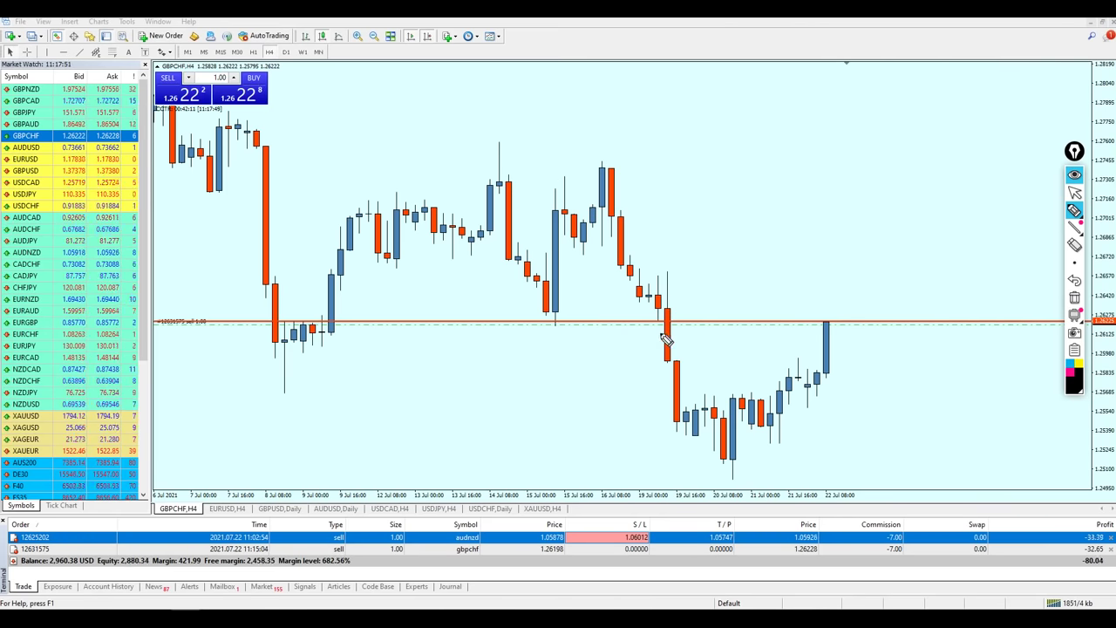
Circle the price area beside the 19 July breakdown candle at the red level line, and erase the circle
{"action": "left_click_drag", "start_coordinate": [672, 323], "coordinate": [640, 332]}
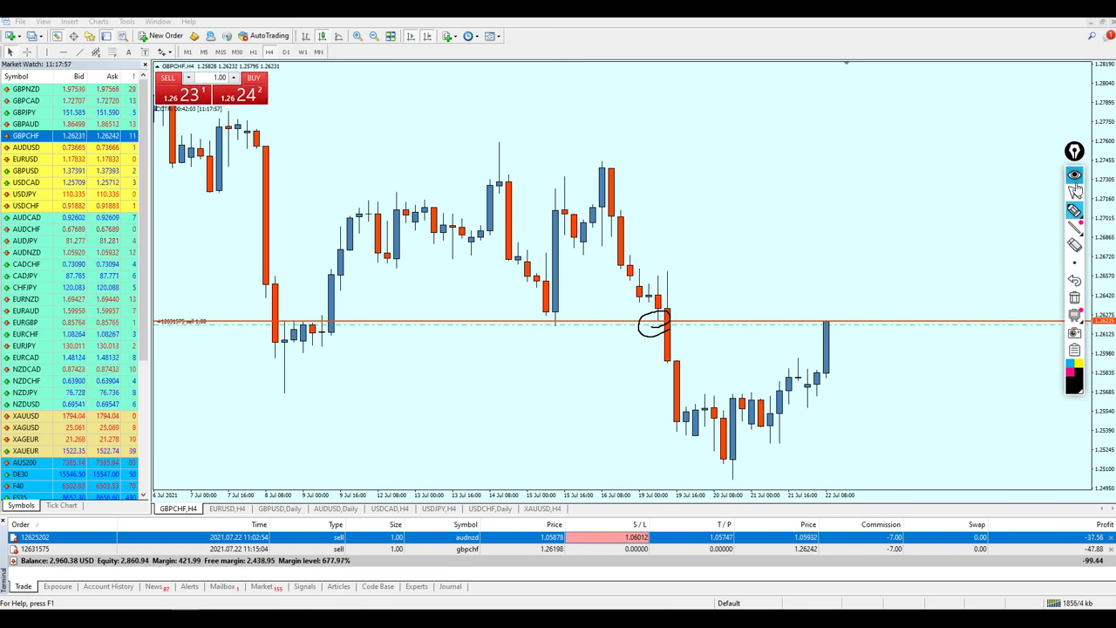
{"action": "left_click", "coordinate": [1075, 192]}
{"action": "left_click", "coordinate": [1075, 298]}
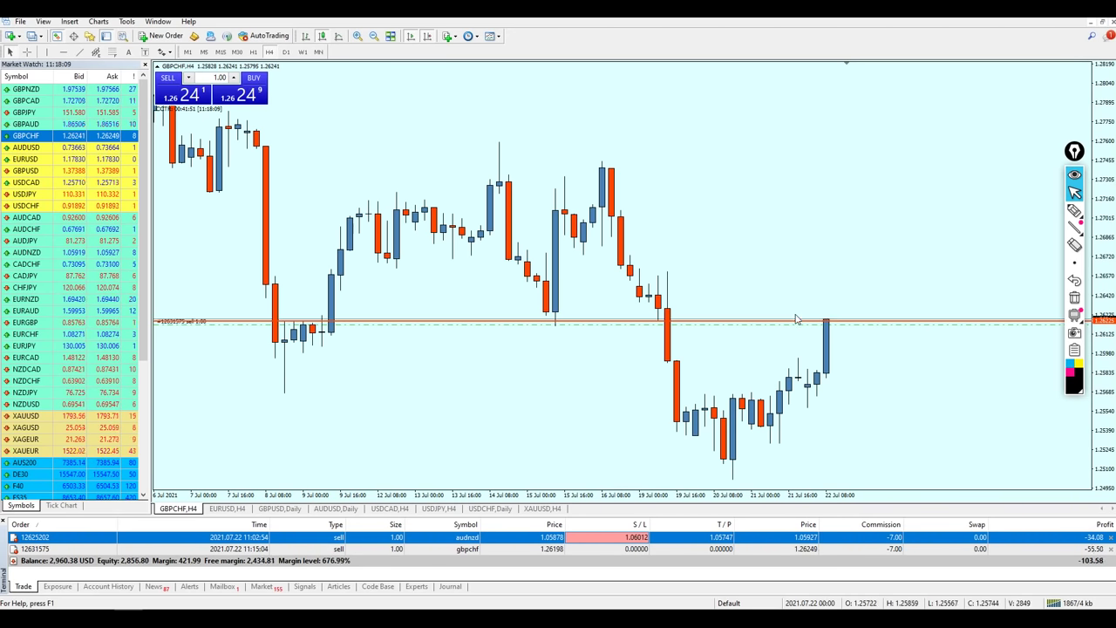
Circle the current GBPCHF candle's top at the red level, mark it "R", draw a horizontal line lower across that candle, and erase the marks
{"action": "key", "text": "plus"}
{"action": "key", "text": "minus"}
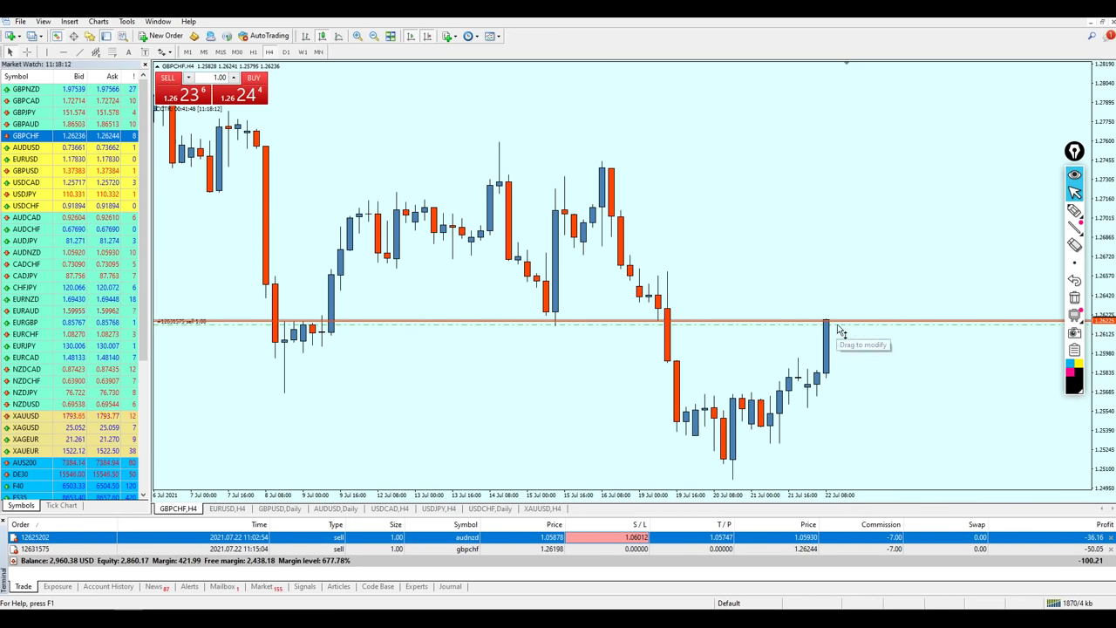
{"action": "key", "text": "ctrl+shift+p"}
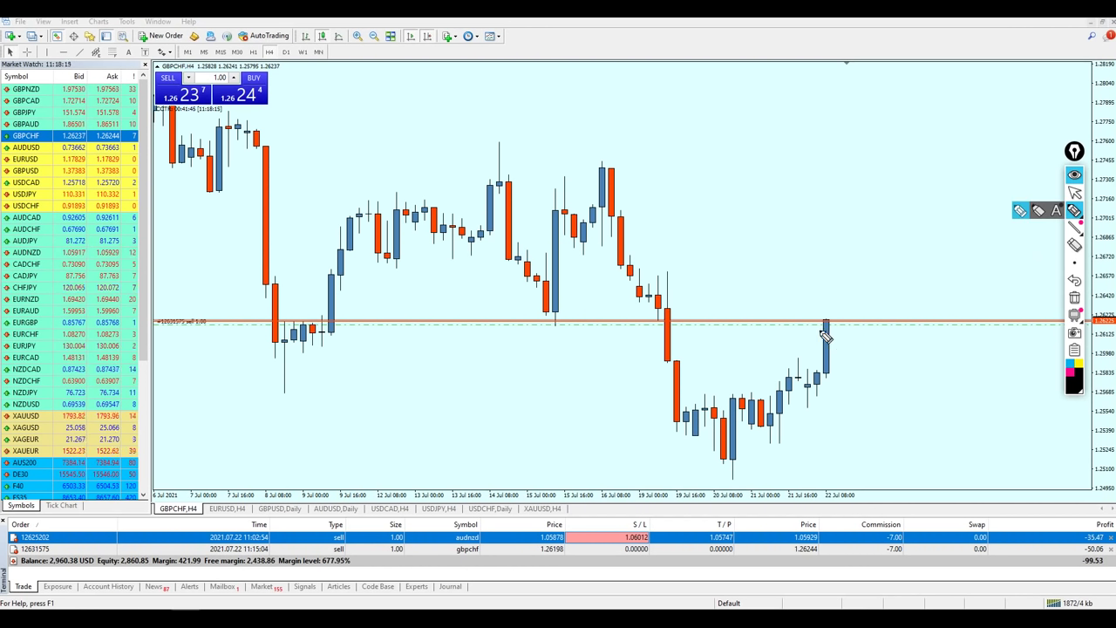
{"action": "mouse_move", "coordinate": [845, 336]}
{"action": "left_mouse_down"}
{"action": "mouse_move", "coordinate": [820, 307]}
{"action": "mouse_move", "coordinate": [824, 334]}
{"action": "left_mouse_up"}
{"action": "left_click_drag", "start_coordinate": [839, 293], "coordinate": [855, 294]}
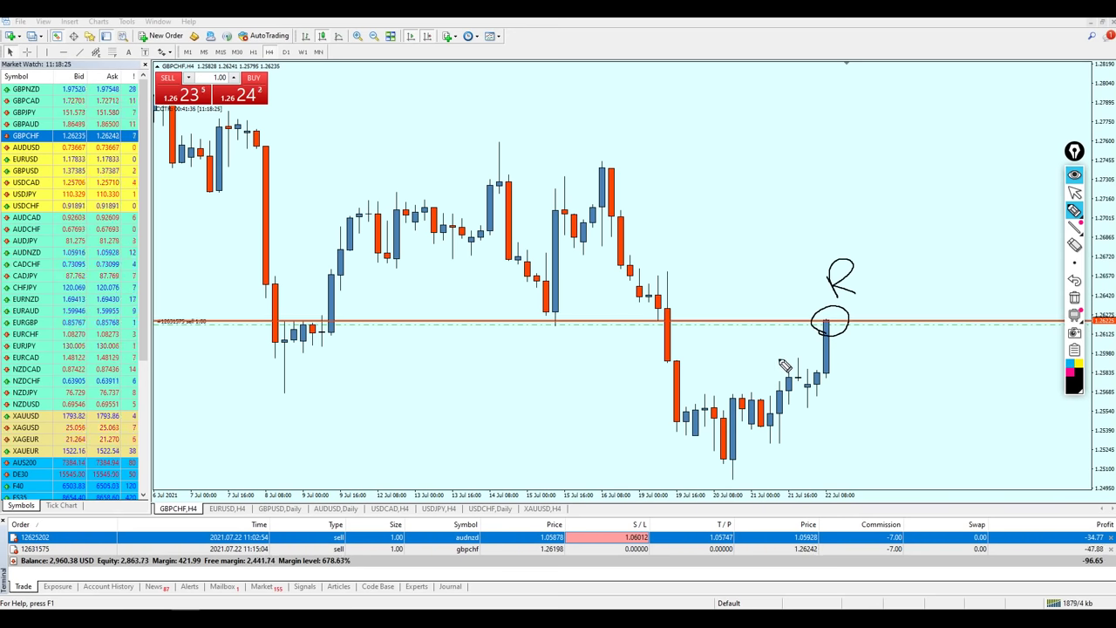
{"action": "left_click_drag", "start_coordinate": [779, 356], "coordinate": [957, 352]}
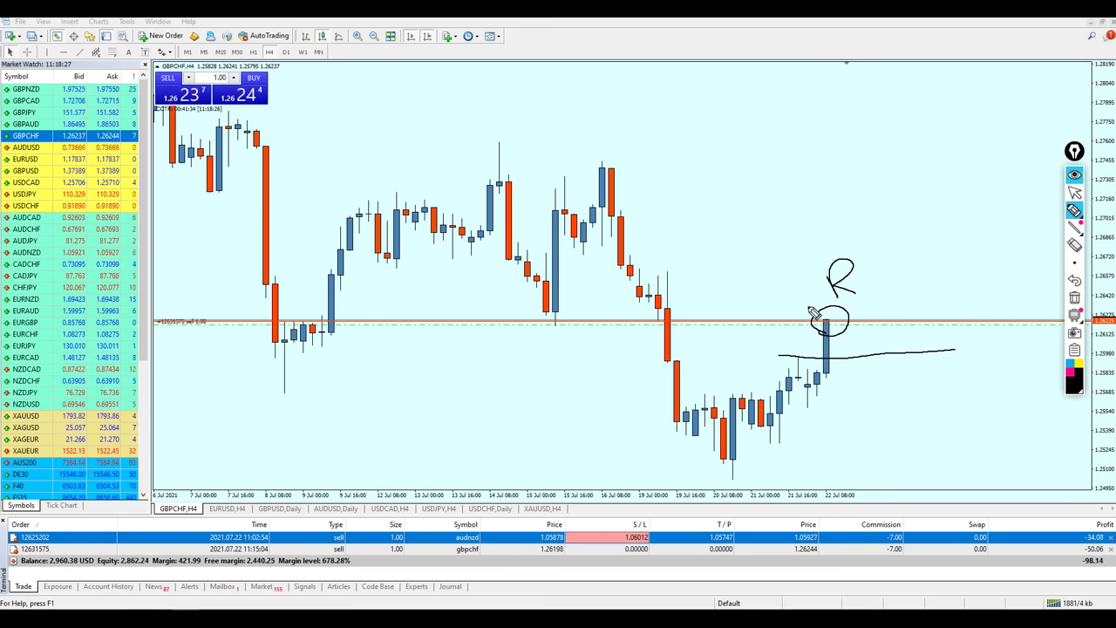
{"action": "left_click", "coordinate": [1075, 192]}
{"action": "left_click", "coordinate": [1075, 298]}
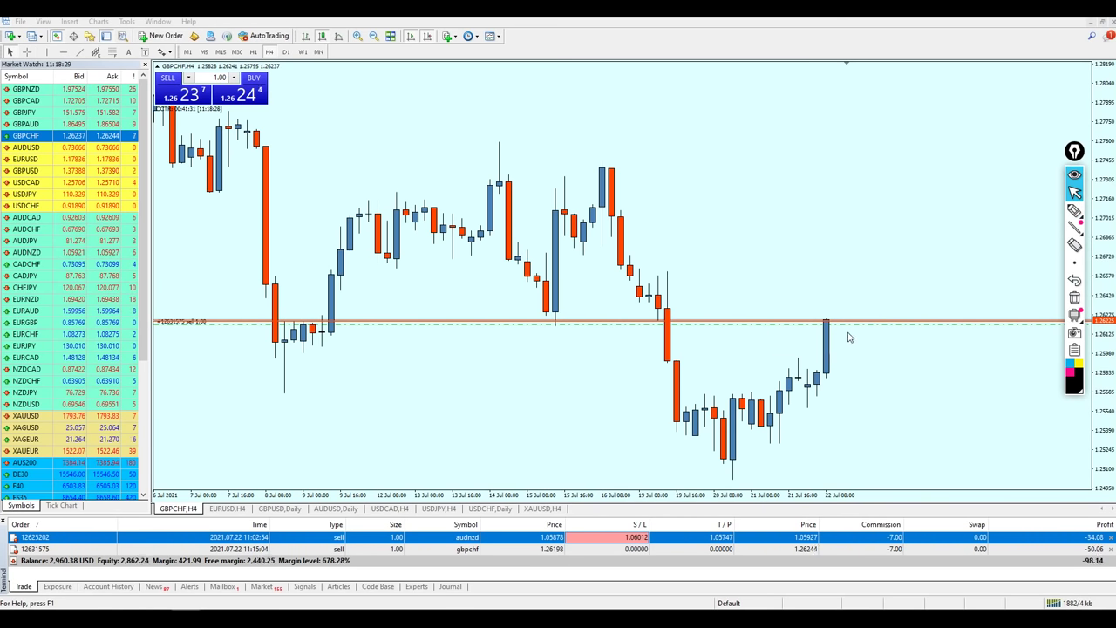
Set the GBPCHF sell order's take profit to 1.25969 and its stop loss to 1.26459 on the chart
{"action": "left_click", "coordinate": [838, 338]}
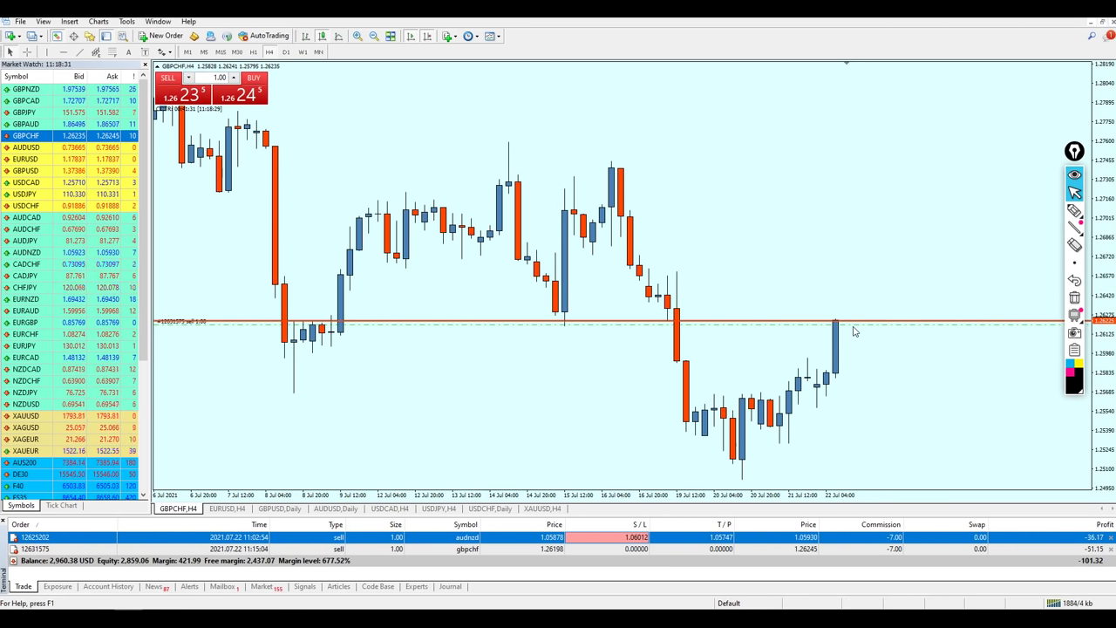
{"action": "left_click_drag", "start_coordinate": [852, 326], "coordinate": [858, 358]}
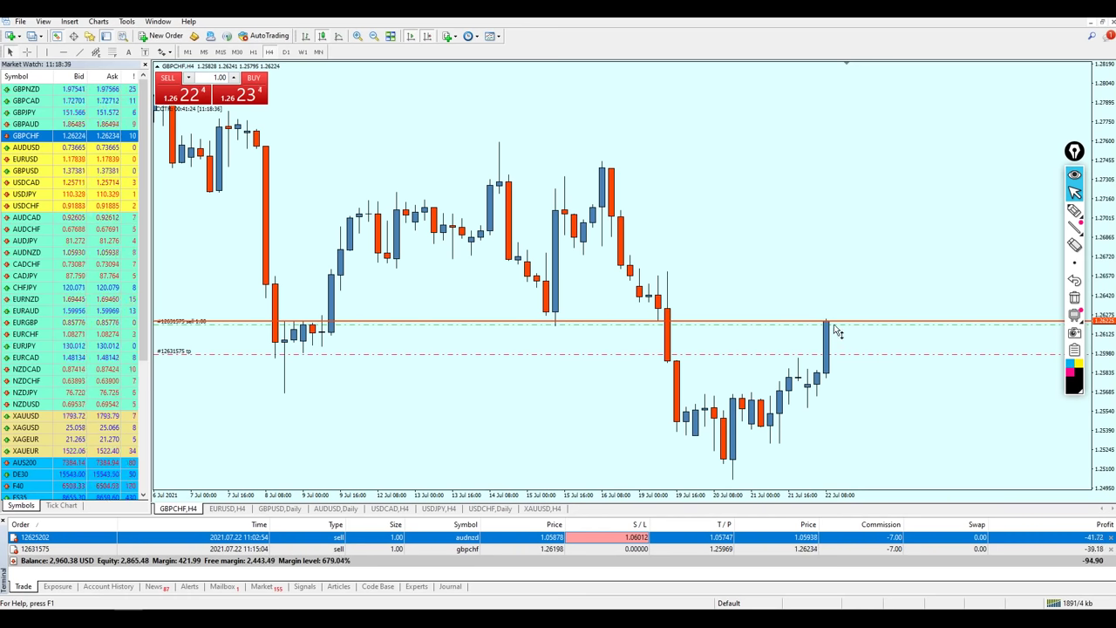
{"action": "left_click_drag", "start_coordinate": [834, 330], "coordinate": [829, 296]}
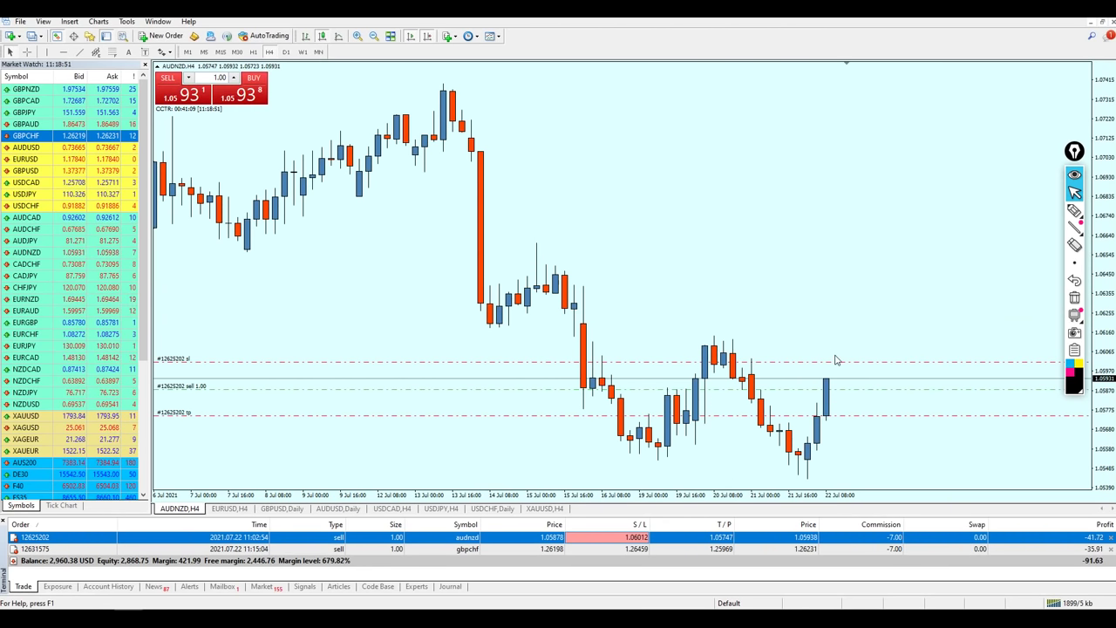
Show AUDNZD on the H1 timeframe, outline the small candle just before the latest one, and erase the outline
{"action": "key", "text": "minus"}
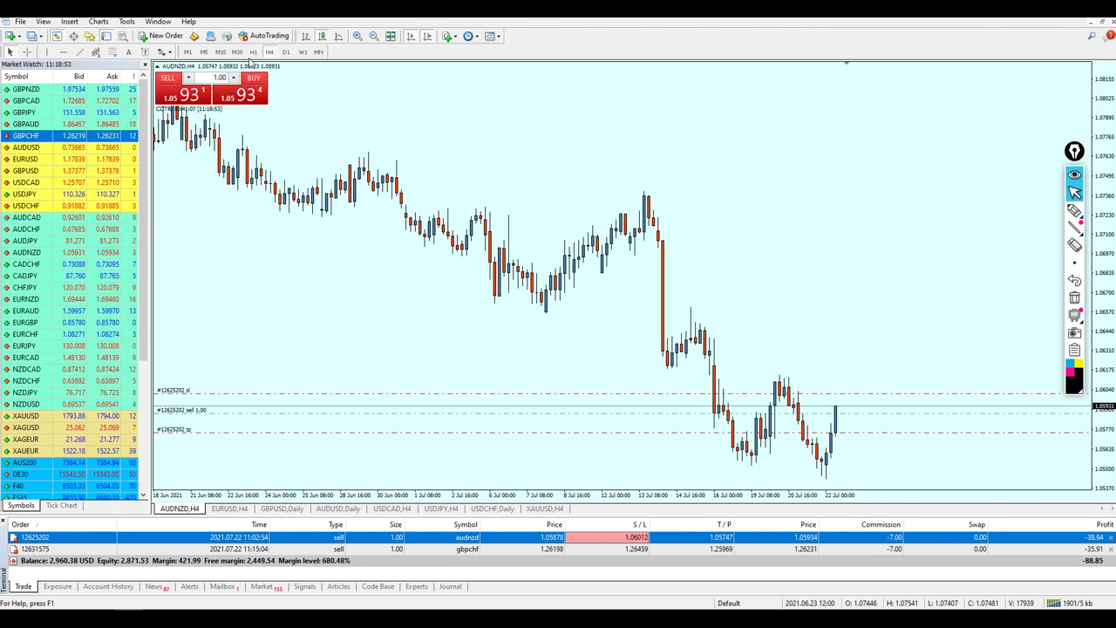
{"action": "left_click", "coordinate": [253, 52]}
{"action": "key", "text": "minus"}
{"action": "key", "text": "plus"}
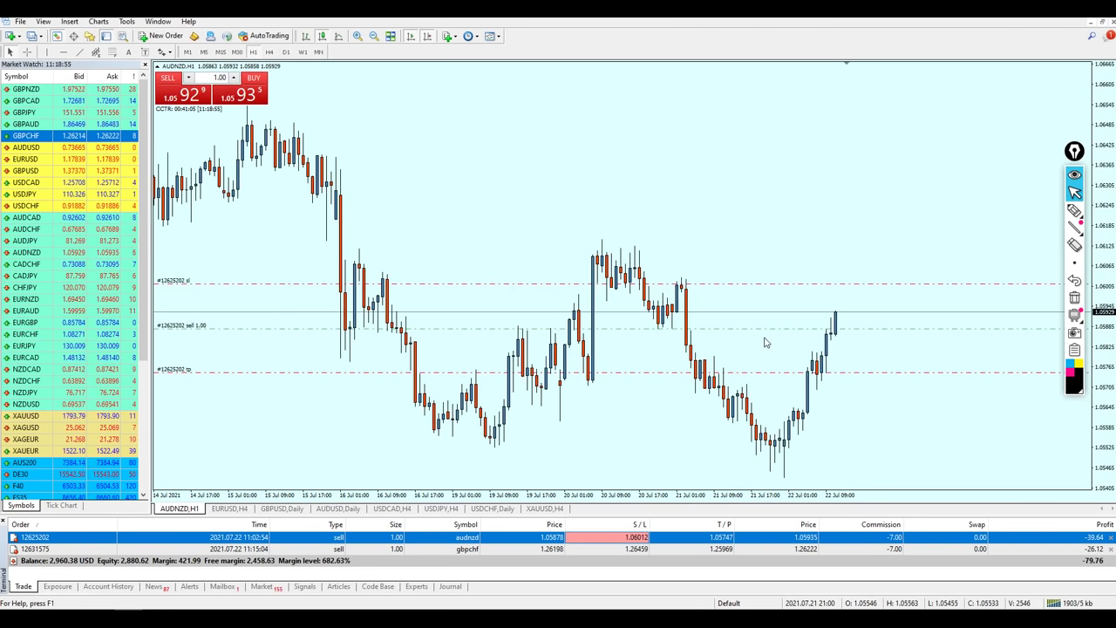
{"action": "key", "text": "plus"}
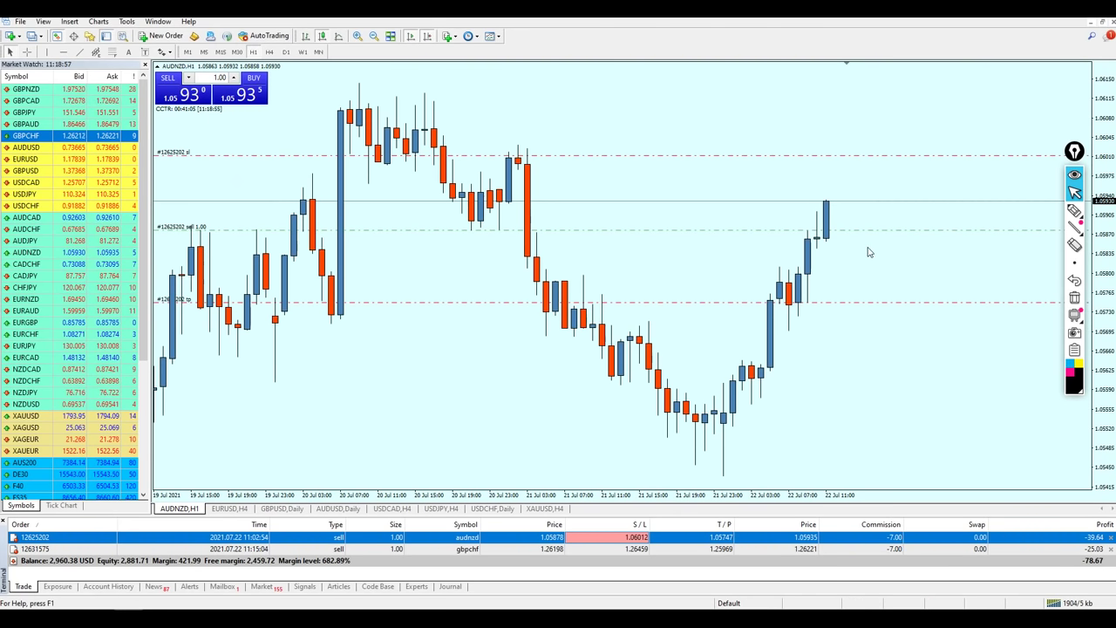
{"action": "left_click", "coordinate": [1075, 212]}
{"action": "mouse_move", "coordinate": [818, 253]}
{"action": "left_mouse_down"}
{"action": "mouse_move", "coordinate": [822, 218]}
{"action": "mouse_move", "coordinate": [820, 260]}
{"action": "left_mouse_up"}
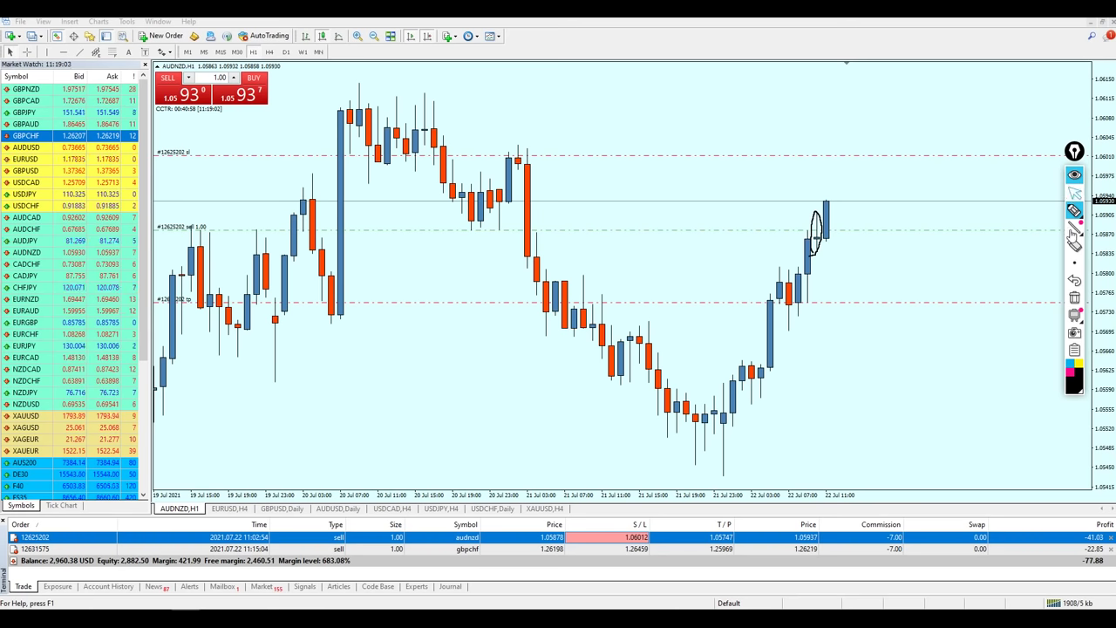
{"action": "left_click", "coordinate": [1074, 297]}
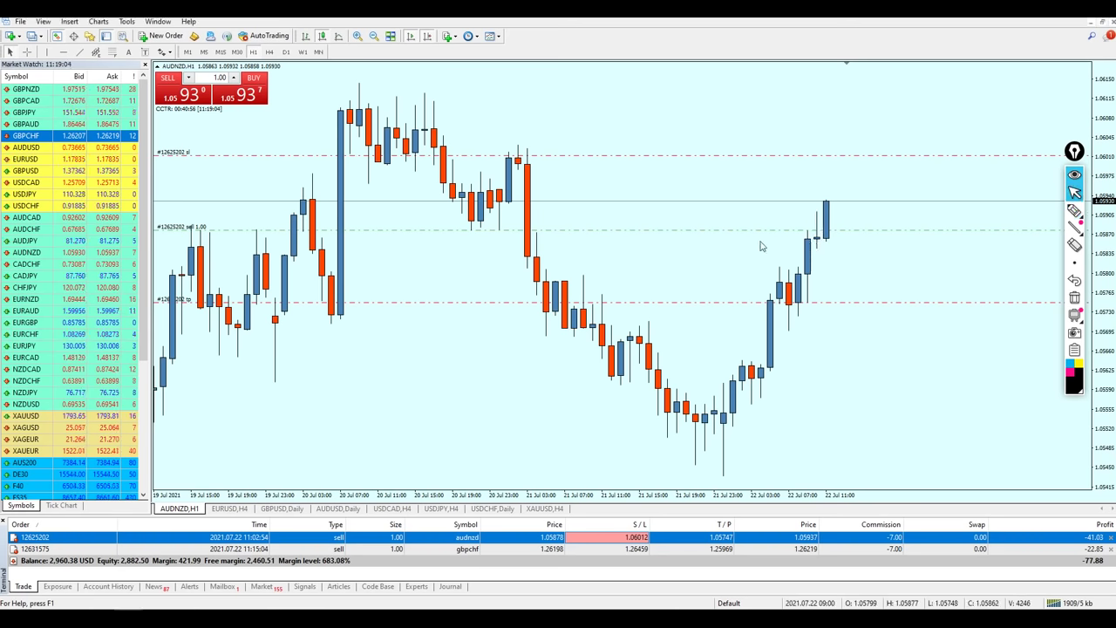
Switch AUDNZD to M30, draw two near-horizontal lines from the 19 July swing highs to the current price, and erase them
{"action": "key", "text": "minus"}
{"action": "left_click", "coordinate": [236, 52]}
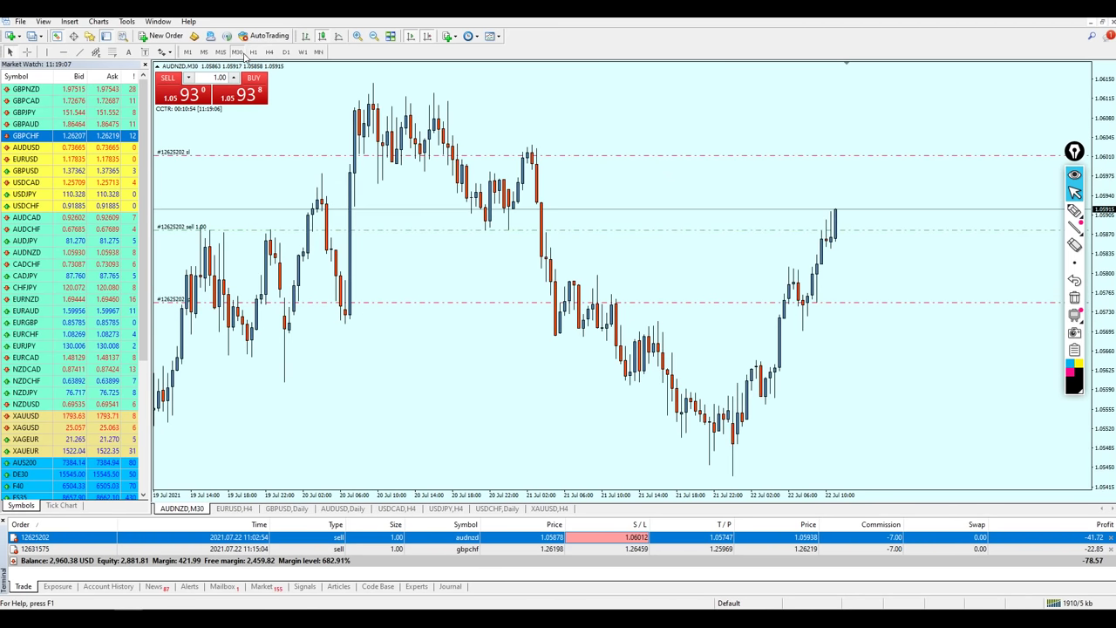
{"action": "key", "text": "minus"}
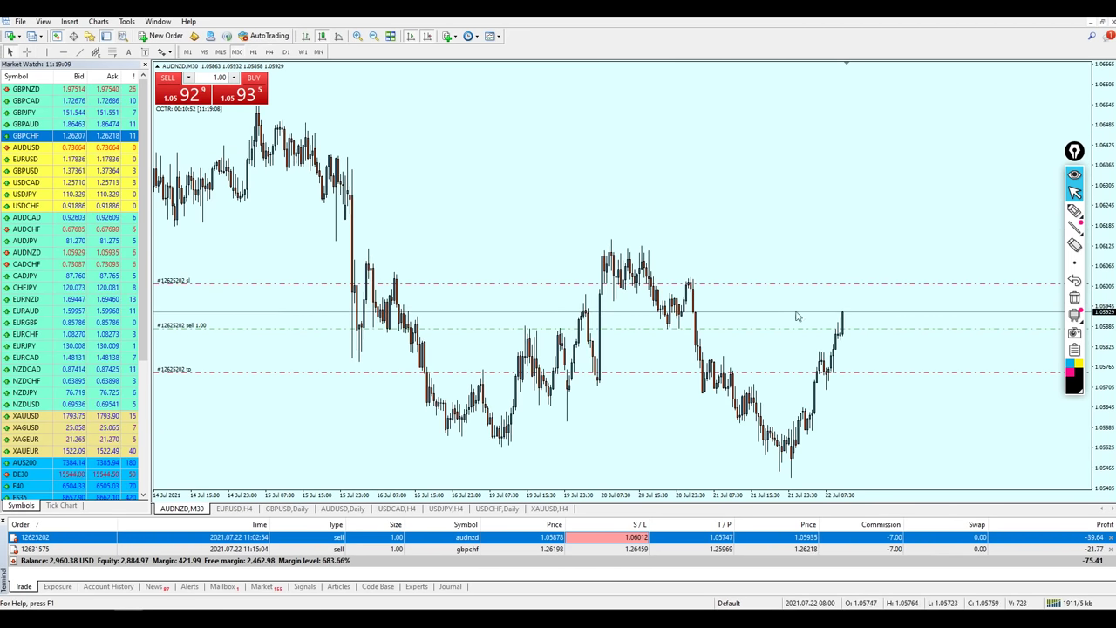
{"action": "left_click", "coordinate": [1074, 211]}
{"action": "left_click_drag", "start_coordinate": [558, 325], "coordinate": [839, 331]}
{"action": "left_click_drag", "start_coordinate": [565, 301], "coordinate": [860, 307]}
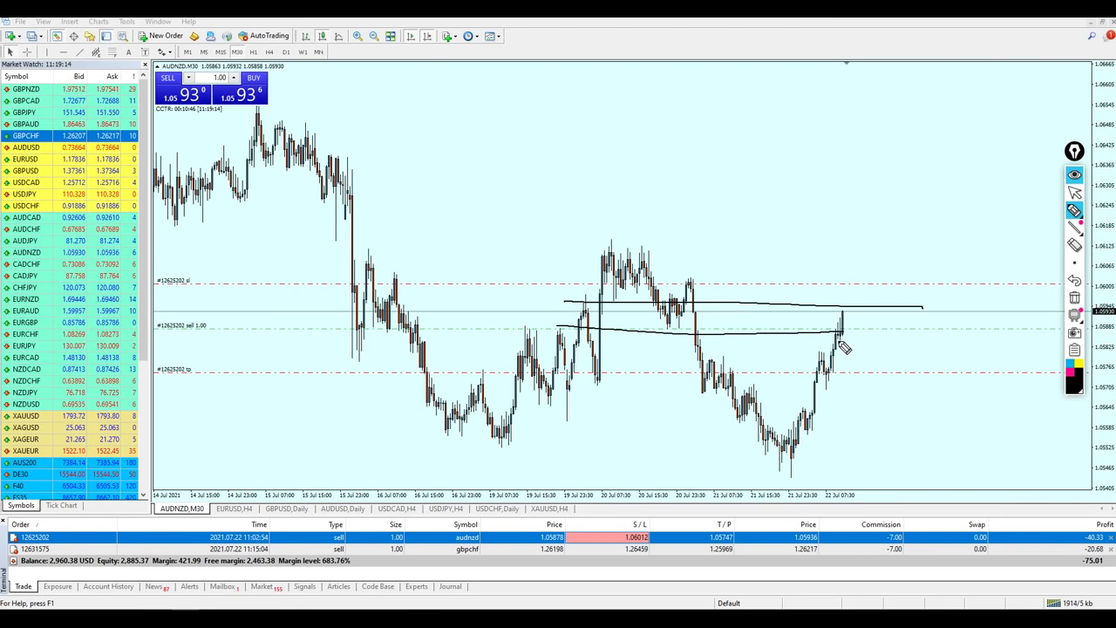
{"action": "left_click", "coordinate": [1075, 192]}
{"action": "left_click", "coordinate": [1075, 298]}
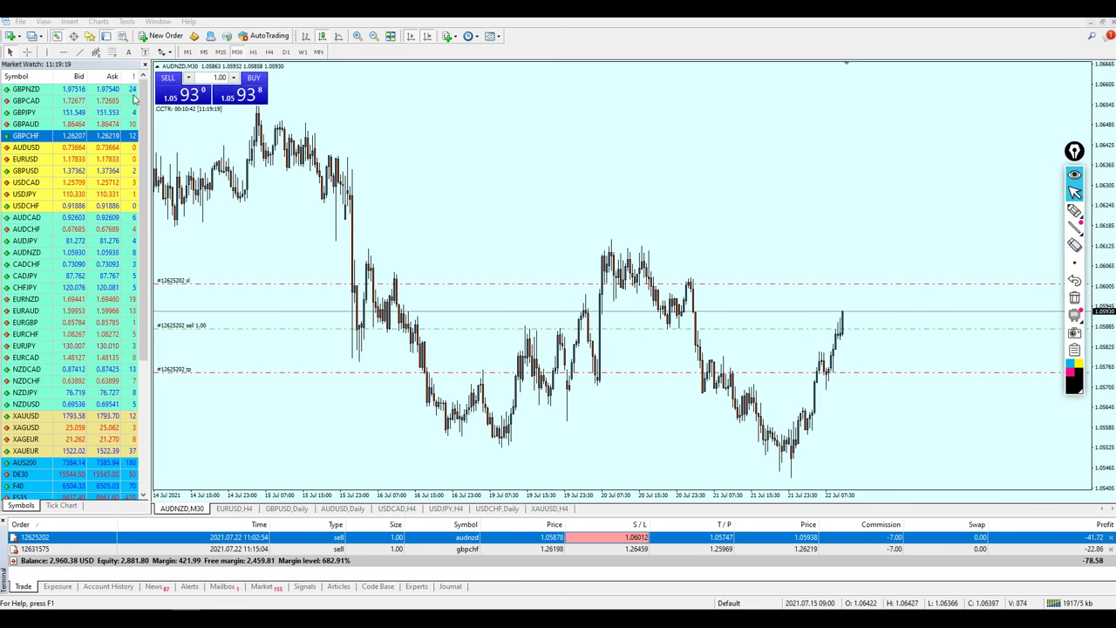
Place a horizontal line at the late 19 July swing high and move the annotation toolbar clear of the price scale
{"action": "left_click", "coordinate": [600, 306]}
{"action": "left_click_drag", "start_coordinate": [600, 309], "coordinate": [591, 307]}
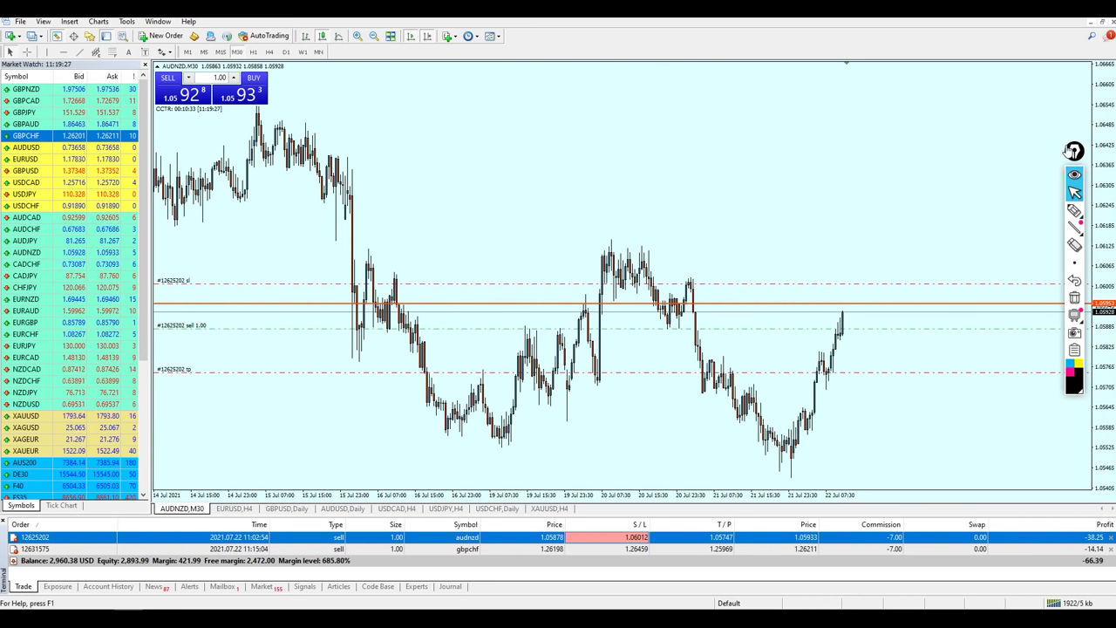
{"action": "left_click_drag", "start_coordinate": [1074, 151], "coordinate": [1046, 151]}
Trace the level from the late 19 July swing high to the current price, circle the 16 July high, and erase the marks
{"action": "left_click", "coordinate": [1046, 211]}
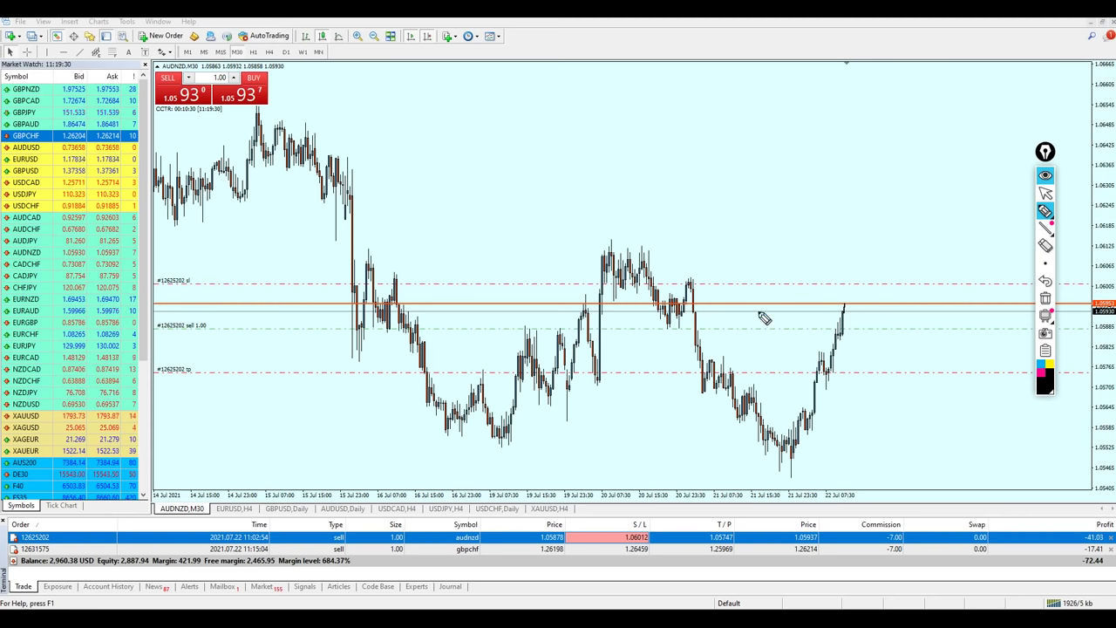
{"action": "left_click_drag", "start_coordinate": [583, 305], "coordinate": [845, 304]}
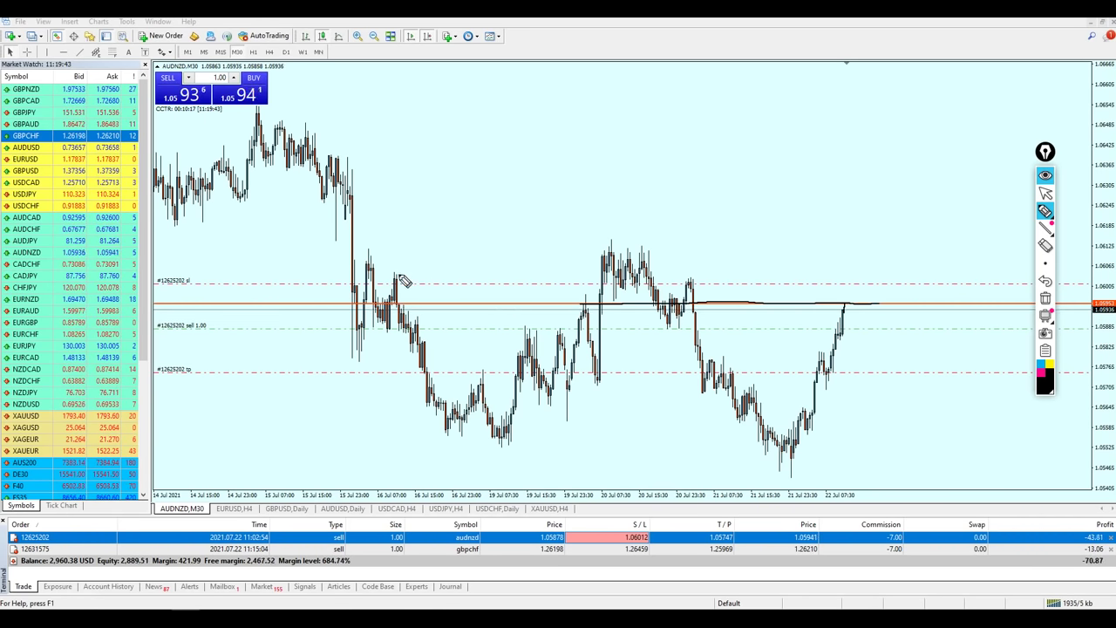
{"action": "left_click_drag", "start_coordinate": [399, 283], "coordinate": [390, 278]}
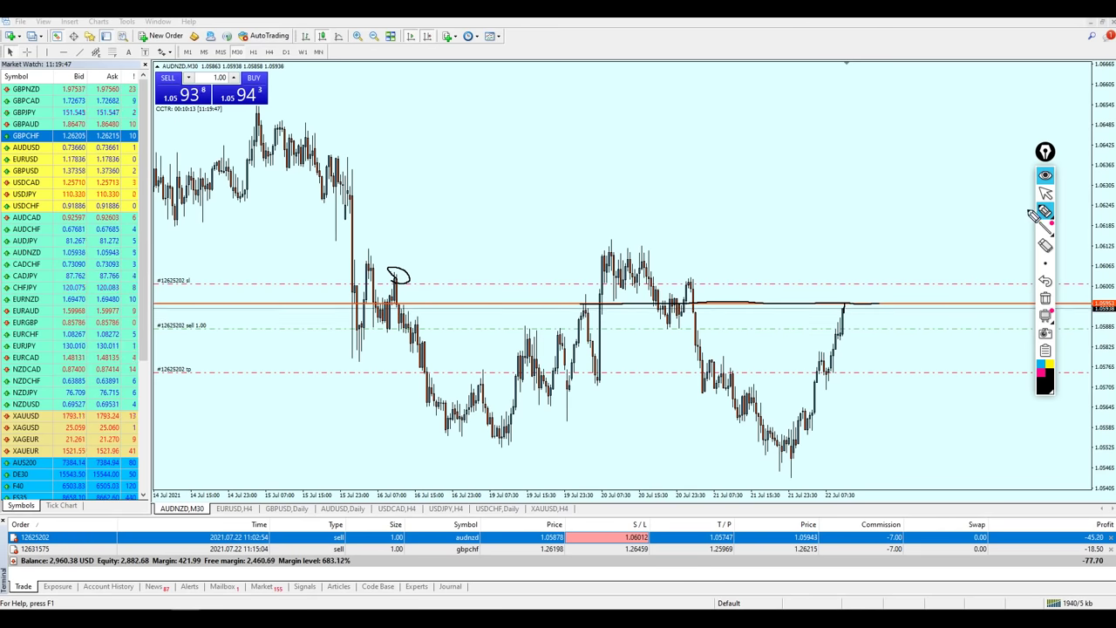
{"action": "left_click", "coordinate": [1045, 192]}
{"action": "left_click", "coordinate": [1045, 298]}
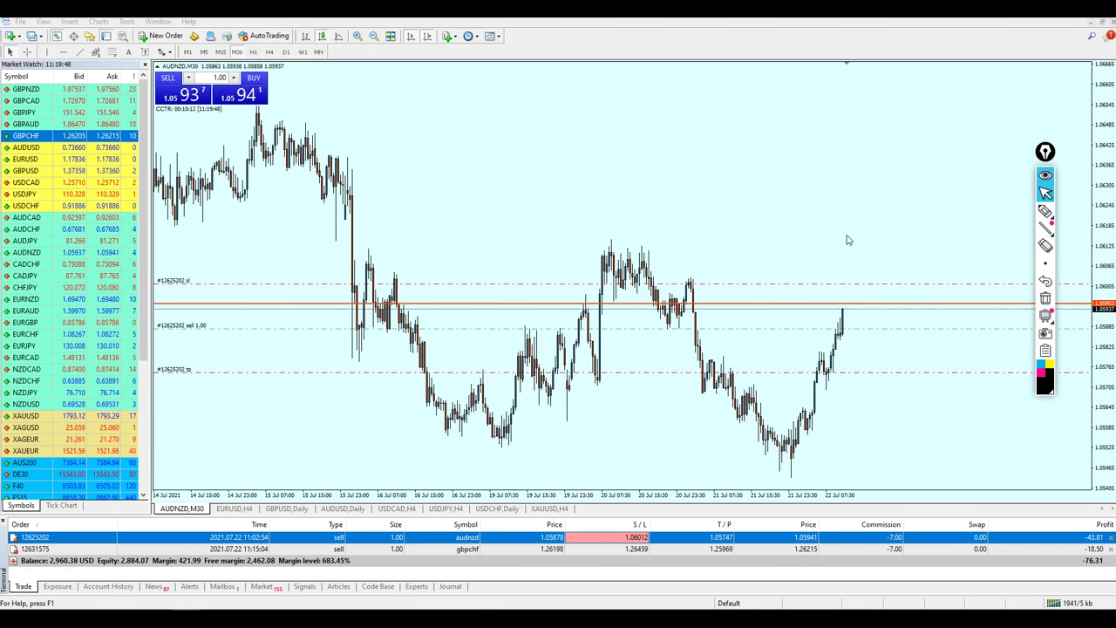
Reposition the horizontal level line at the late 19 July swing high, just above the current price
{"action": "middle_click", "coordinate": [854, 329]}
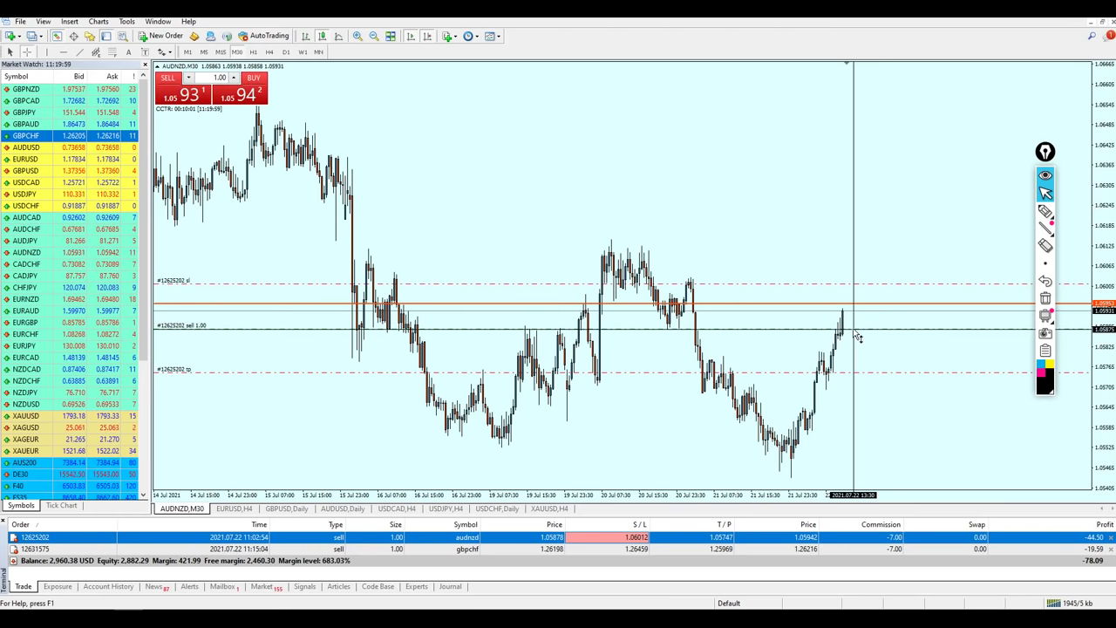
{"action": "middle_click", "coordinate": [854, 329]}
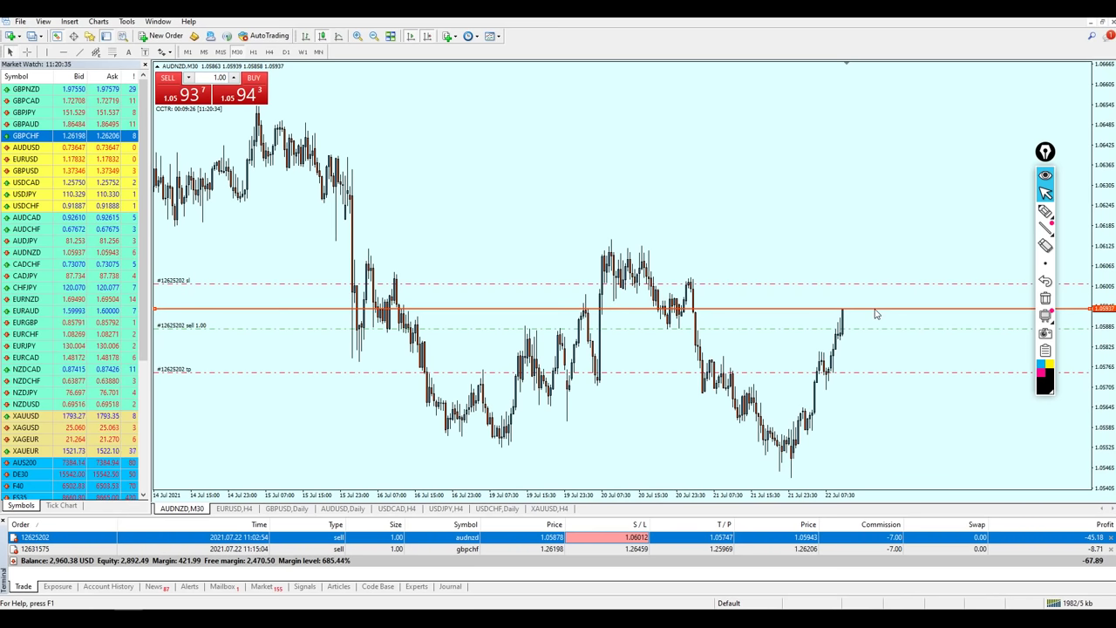
{"action": "left_click_drag", "start_coordinate": [868, 308], "coordinate": [868, 302]}
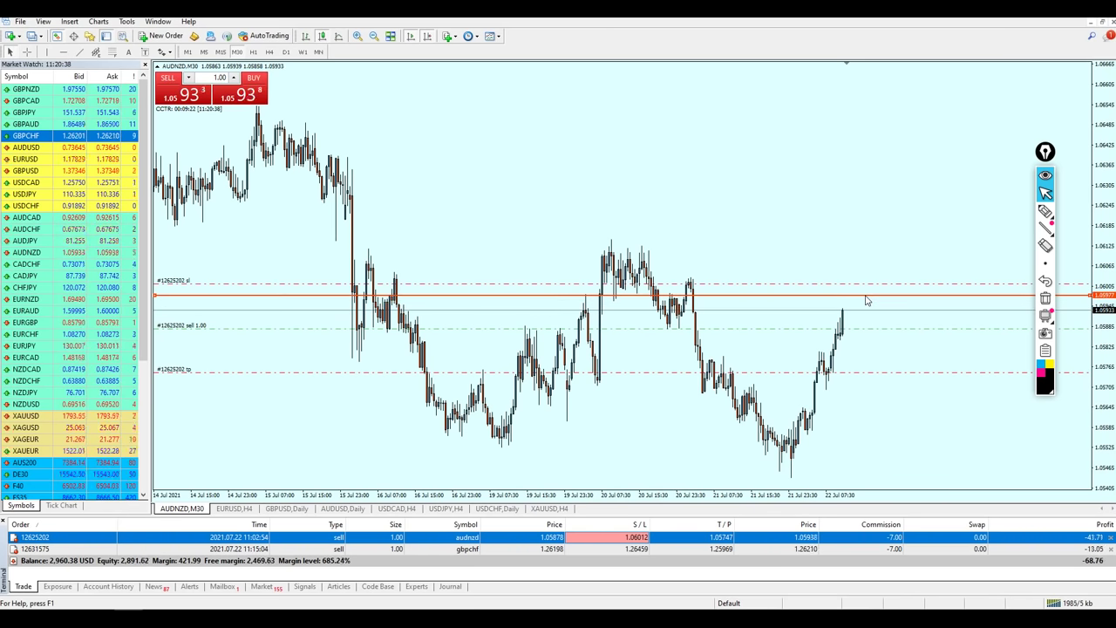
{"action": "left_click_drag", "start_coordinate": [866, 300], "coordinate": [871, 307]}
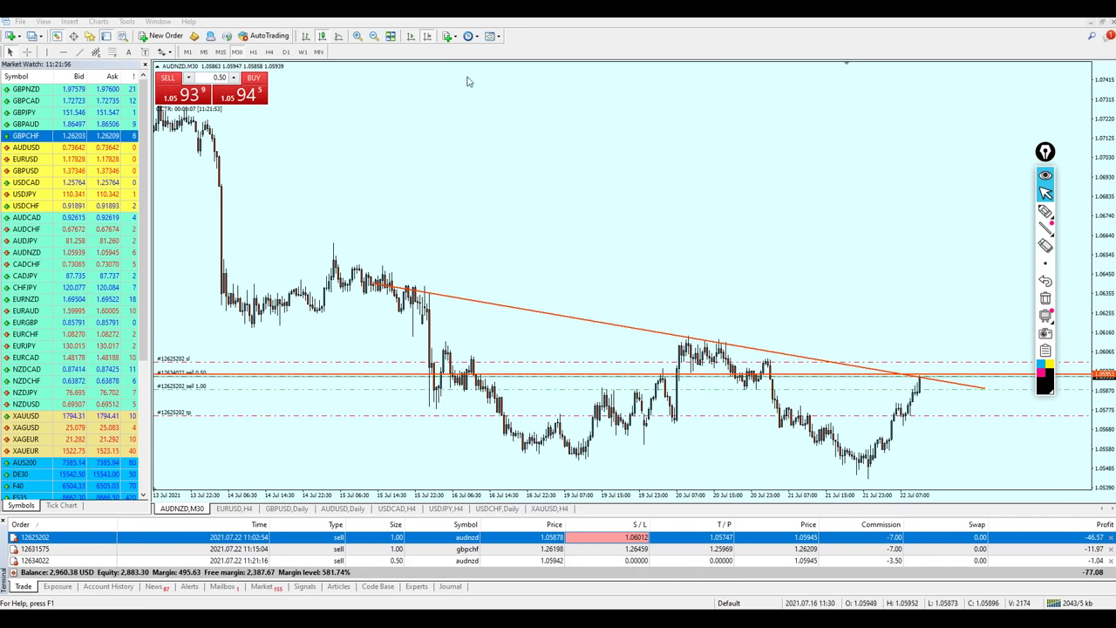
Set the 0.50-lot AUDNZD sell's stop loss to 1.06009 and its take profit to 1.05756
{"action": "left_click", "coordinate": [409, 36]}
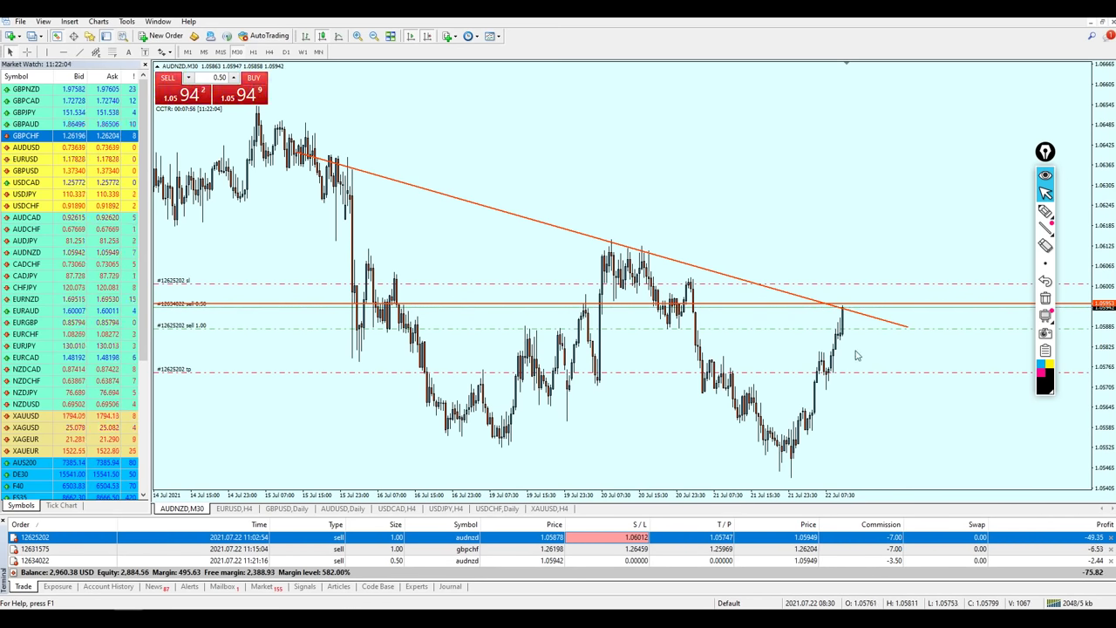
{"action": "left_click_drag", "start_coordinate": [855, 306], "coordinate": [866, 375]}
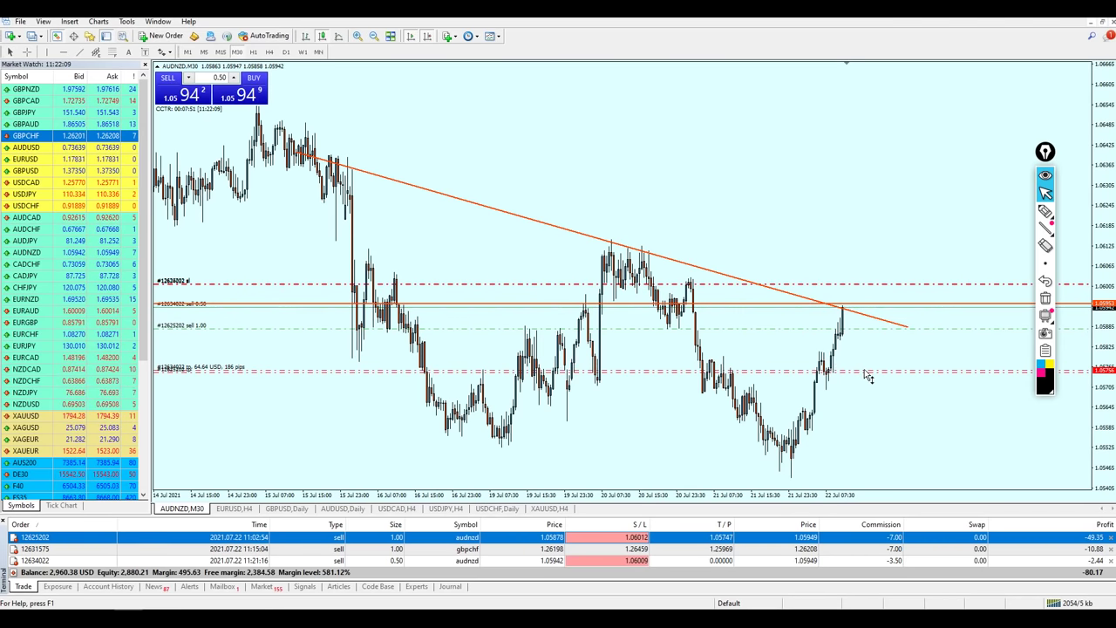
{"action": "left_click_drag", "start_coordinate": [866, 375], "coordinate": [866, 375]}
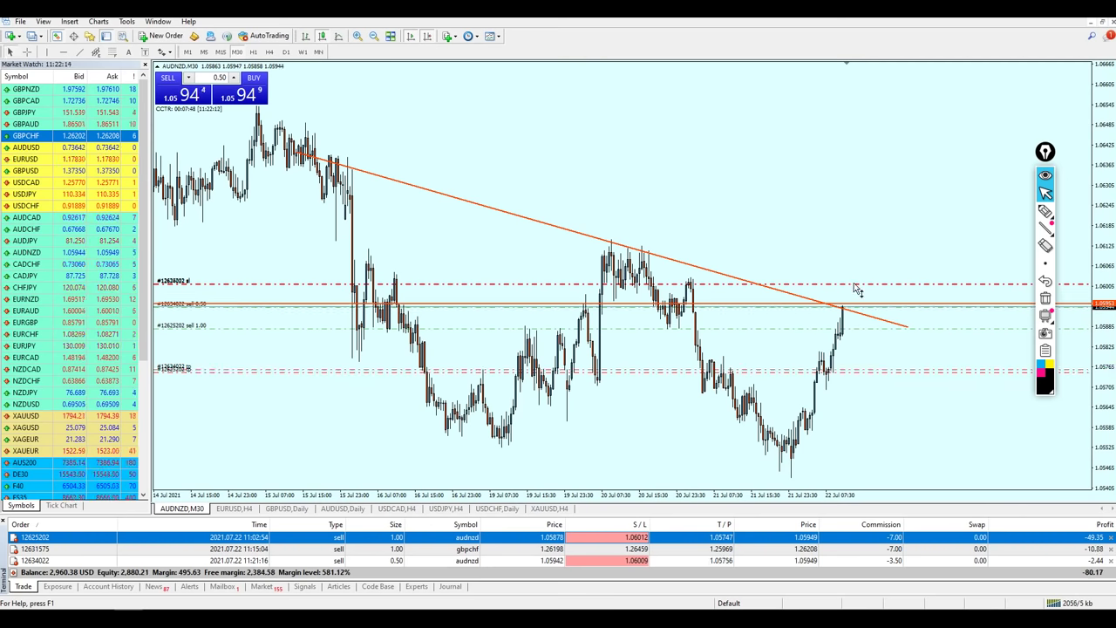
Move the 1.00-lot AUDNZD sell's stop loss to 1.06014
{"action": "mouse_move", "coordinate": [853, 288]}
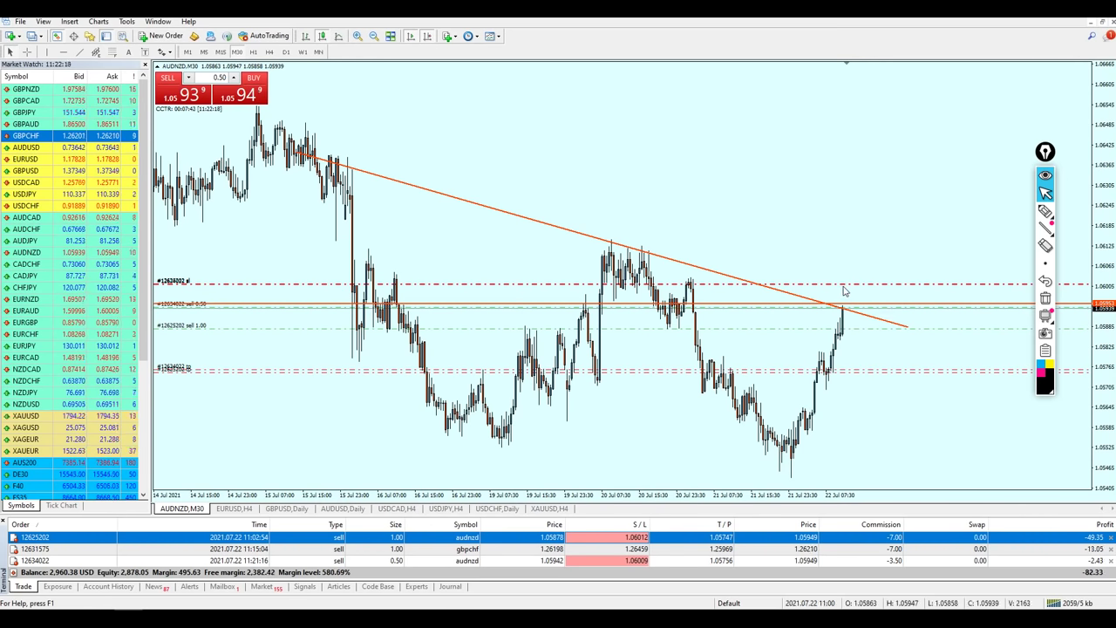
{"action": "left_click_drag", "start_coordinate": [843, 290], "coordinate": [842, 280]}
{"action": "mouse_move", "coordinate": [842, 289]}
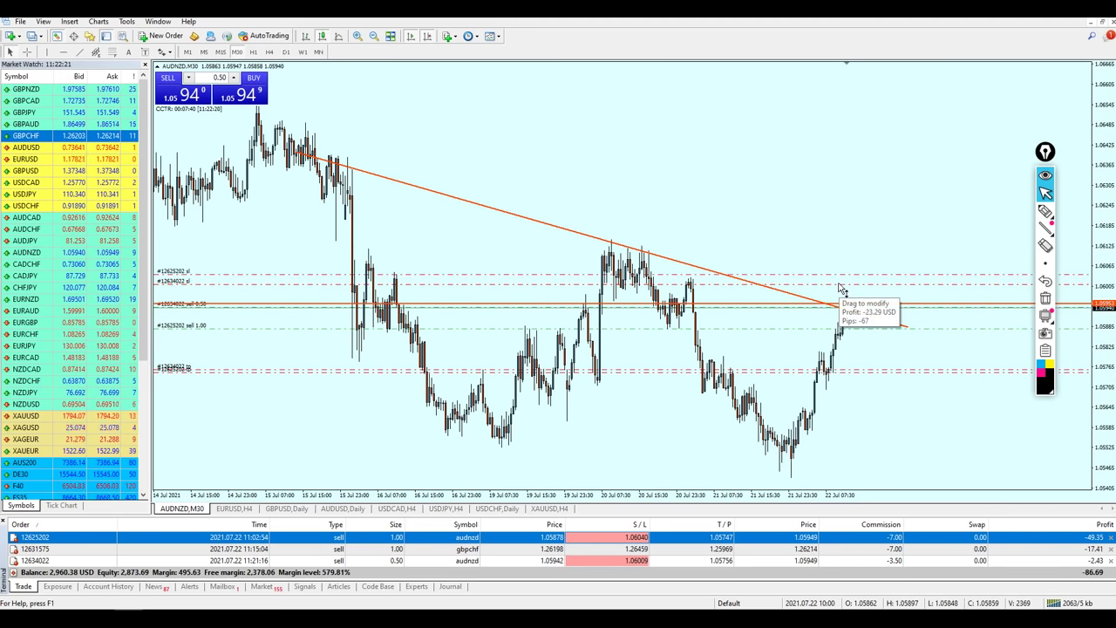
{"action": "left_click_drag", "start_coordinate": [837, 277], "coordinate": [838, 282]}
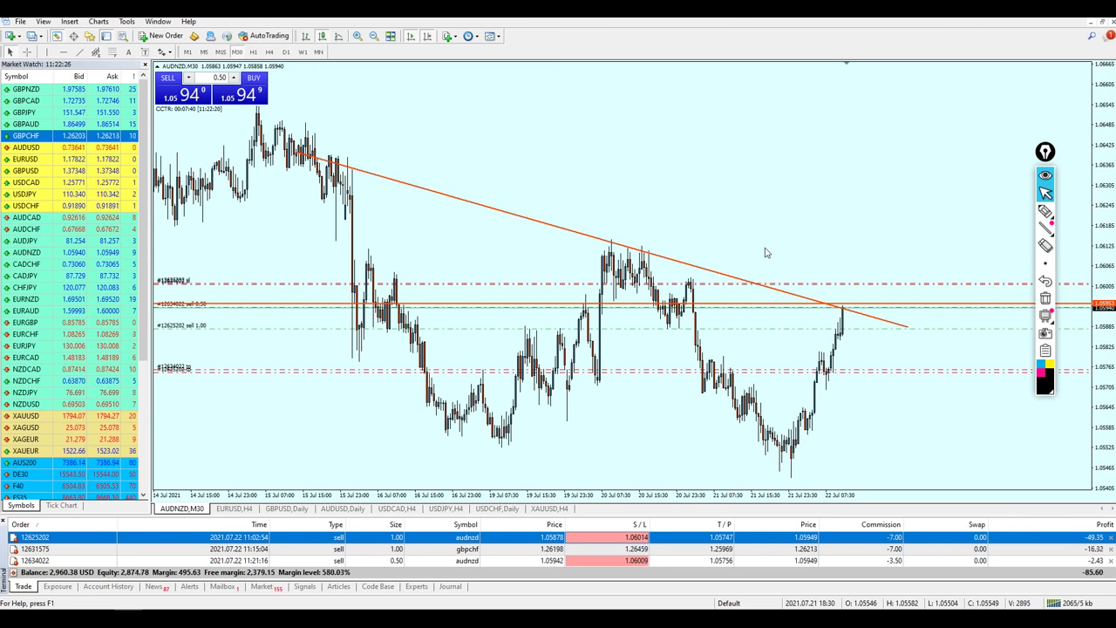
Sketch double tops at both earlier trendline touches and a downward arrow from the current AUDNZD price, and erase the sketches
{"action": "key", "text": "ctrl+alt+g"}
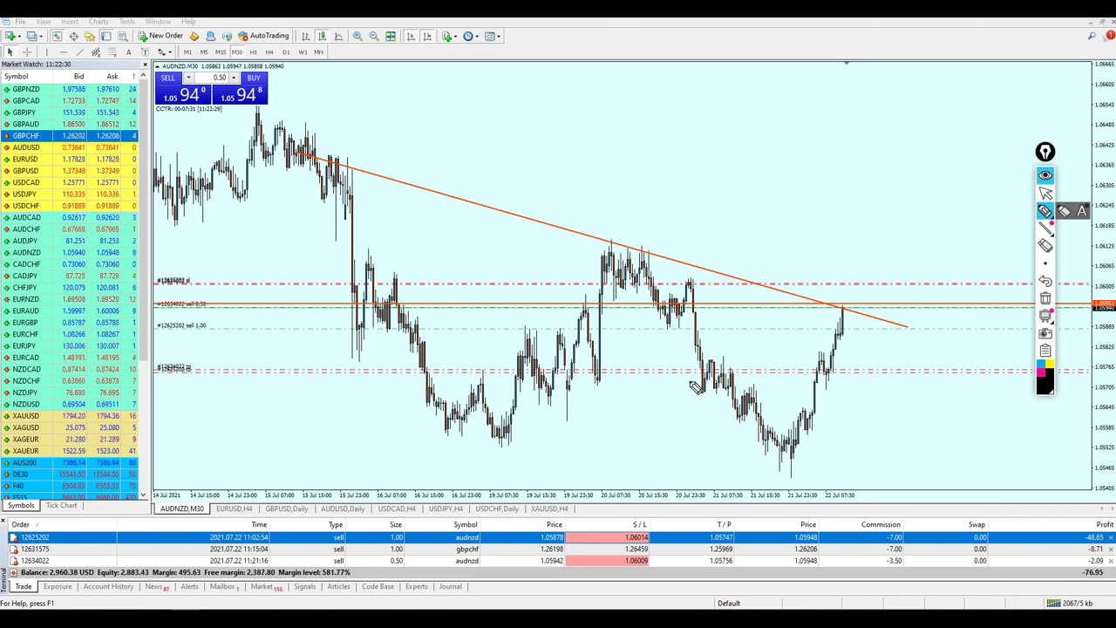
{"action": "left_click_drag", "start_coordinate": [287, 168], "coordinate": [362, 185]}
{"action": "left_click_drag", "start_coordinate": [577, 265], "coordinate": [636, 276]}
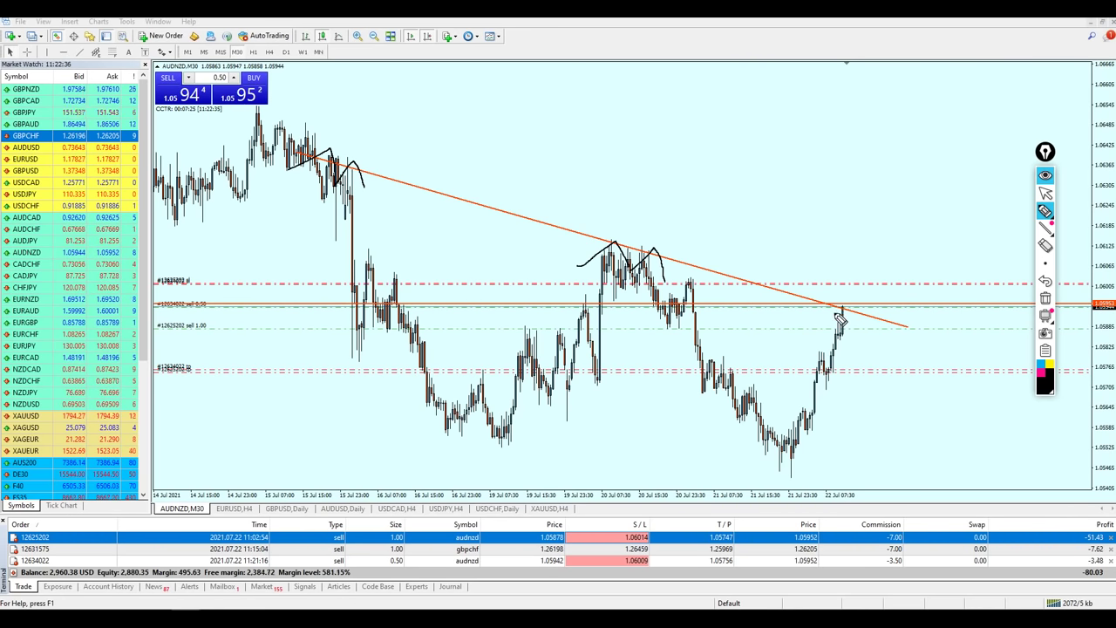
{"action": "left_click_drag", "start_coordinate": [843, 307], "coordinate": [886, 372]}
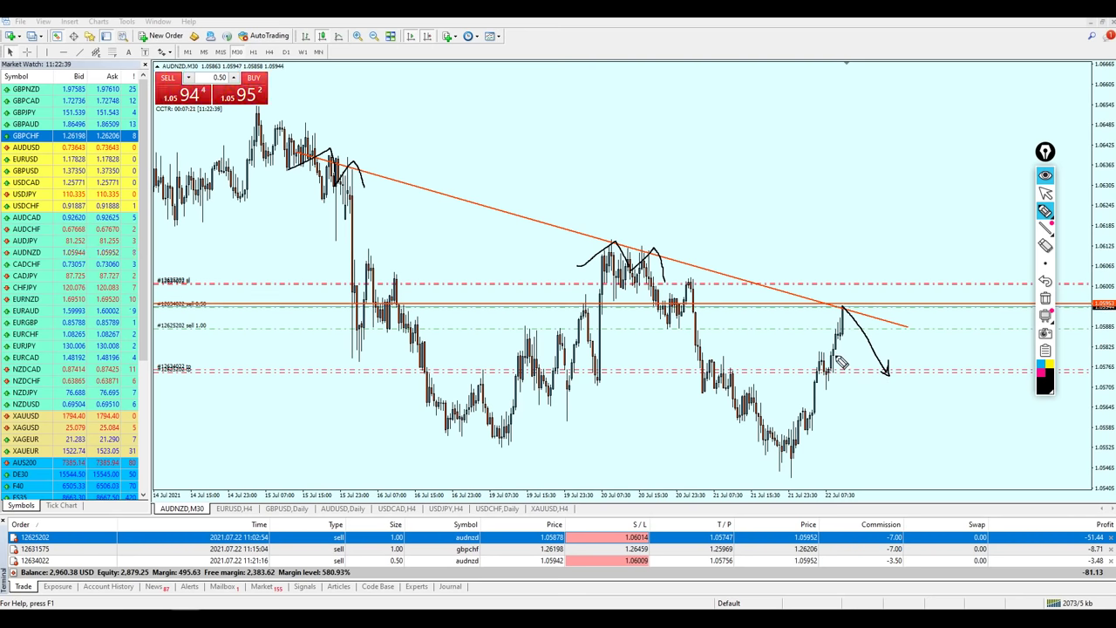
{"action": "left_click", "coordinate": [1046, 211]}
{"action": "left_click", "coordinate": [1045, 298]}
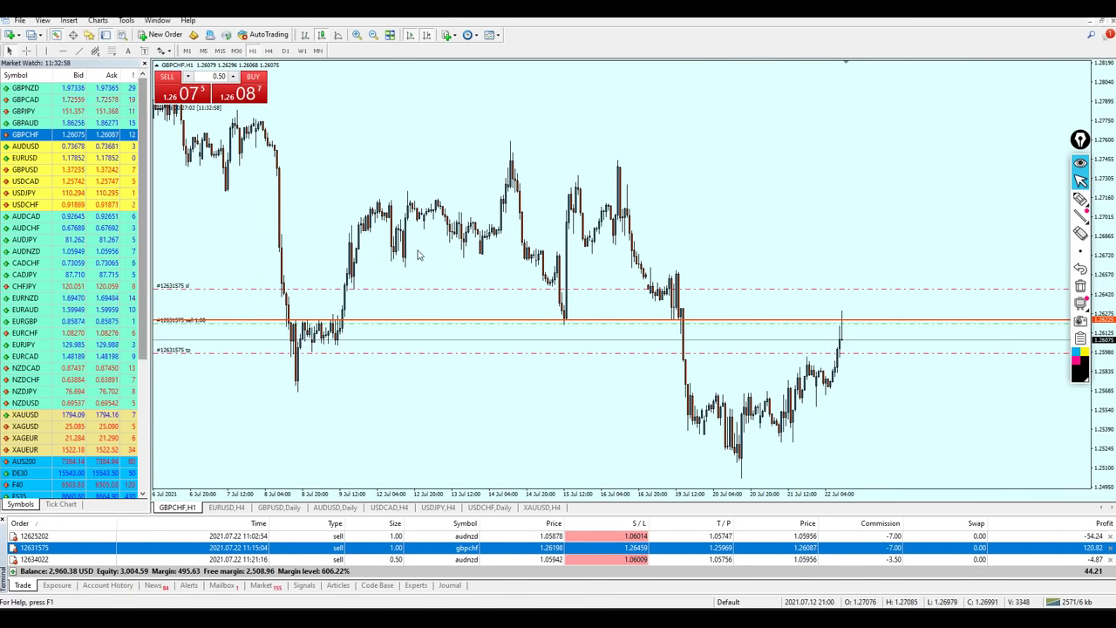
Switch the GBPCHF chart to M30 and close its 1.00-lot sell position
{"action": "left_click", "coordinate": [237, 51]}
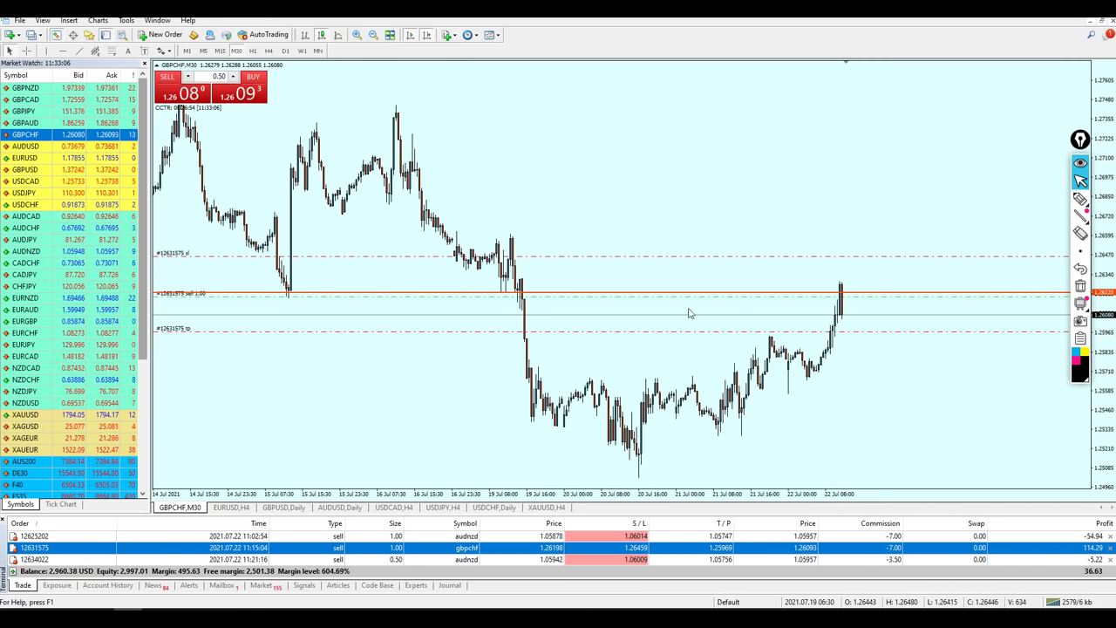
{"action": "middle_click", "coordinate": [885, 298]}
{"action": "left_click_drag", "start_coordinate": [855, 297], "coordinate": [858, 328]}
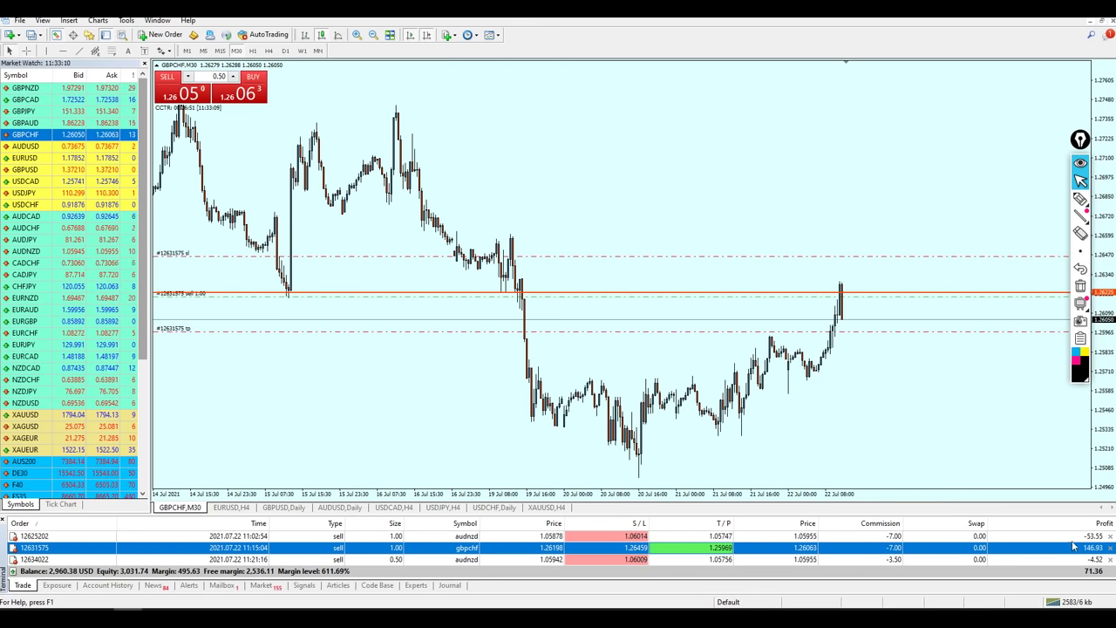
{"action": "left_click", "coordinate": [1110, 548]}
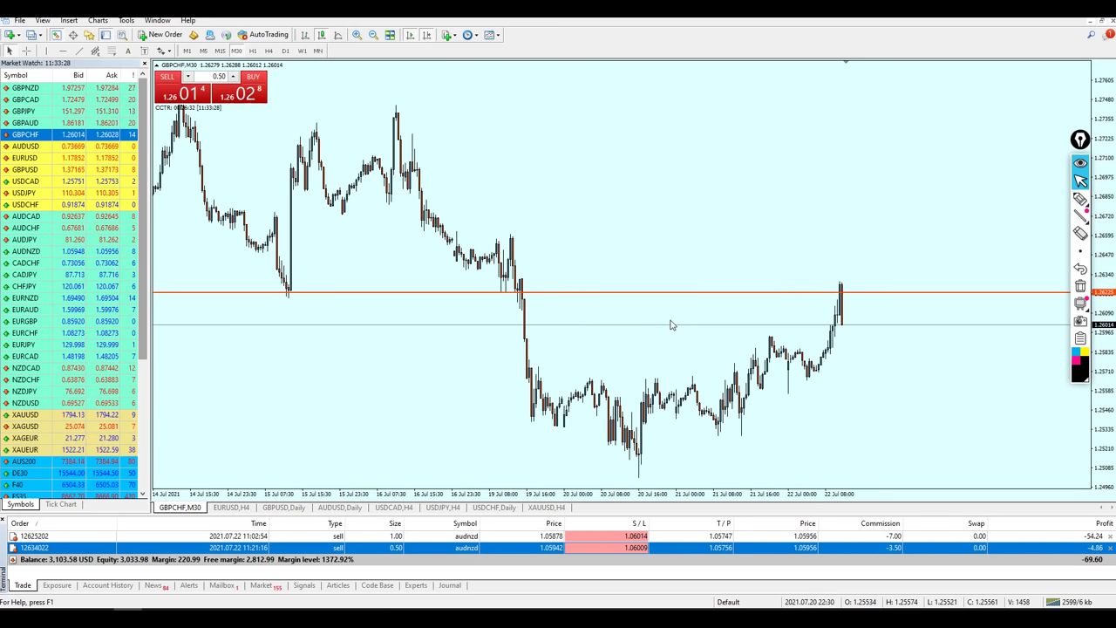
{"action": "middle_click", "coordinate": [844, 332]}
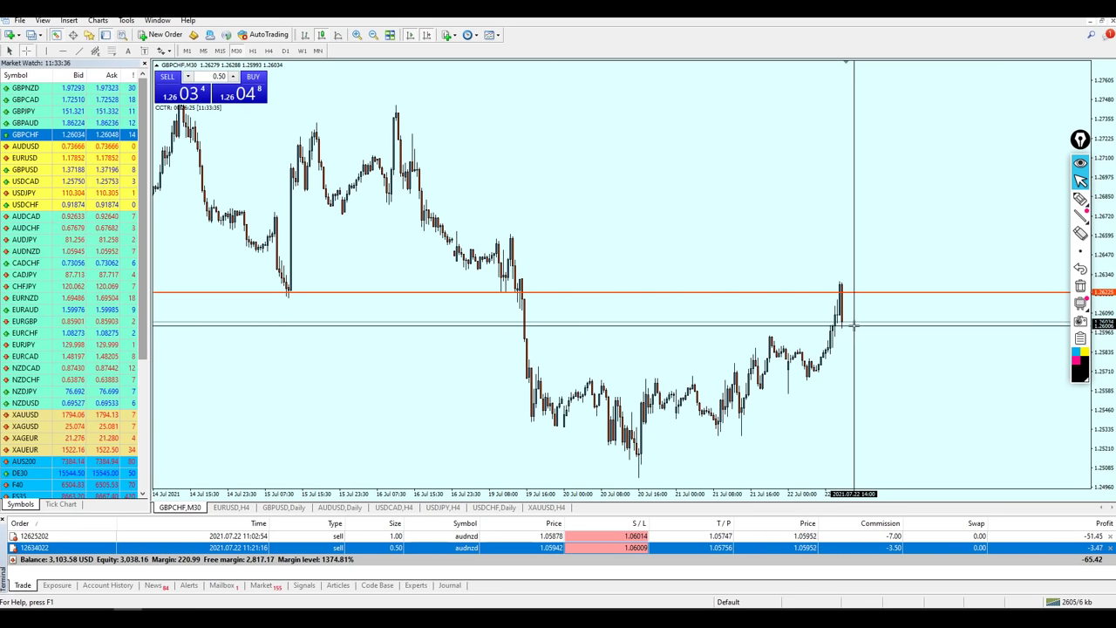
{"action": "left_click", "coordinate": [855, 323]}
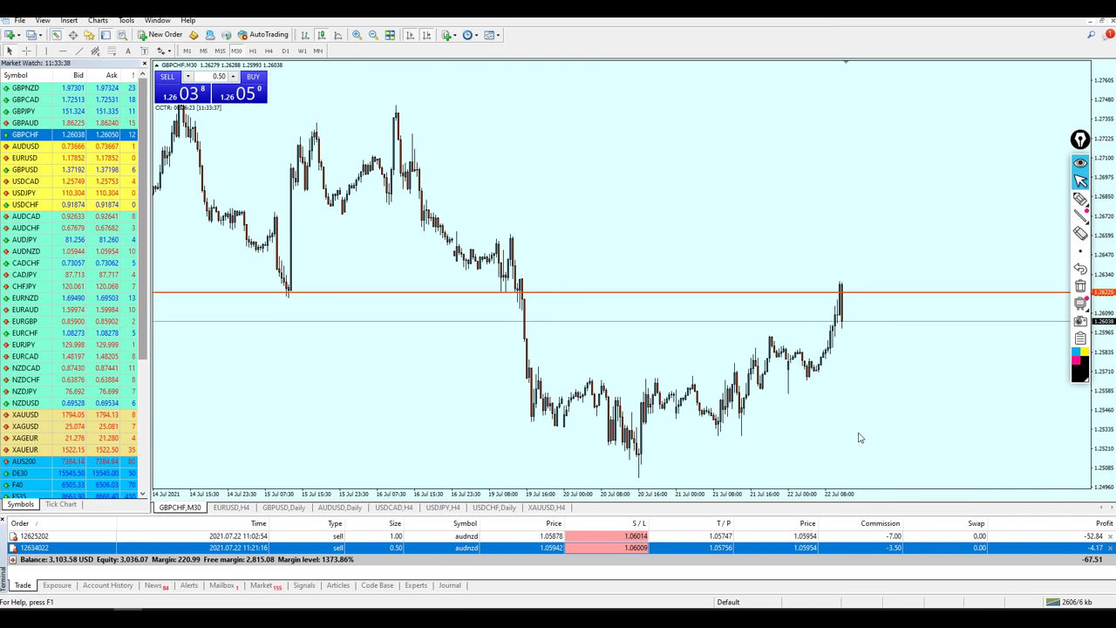
Show the chart of the AUDNZD sell order and examine the latest M30 candles at the falling trendline and horizontal level
{"action": "left_click_drag", "start_coordinate": [840, 536], "coordinate": [776, 352]}
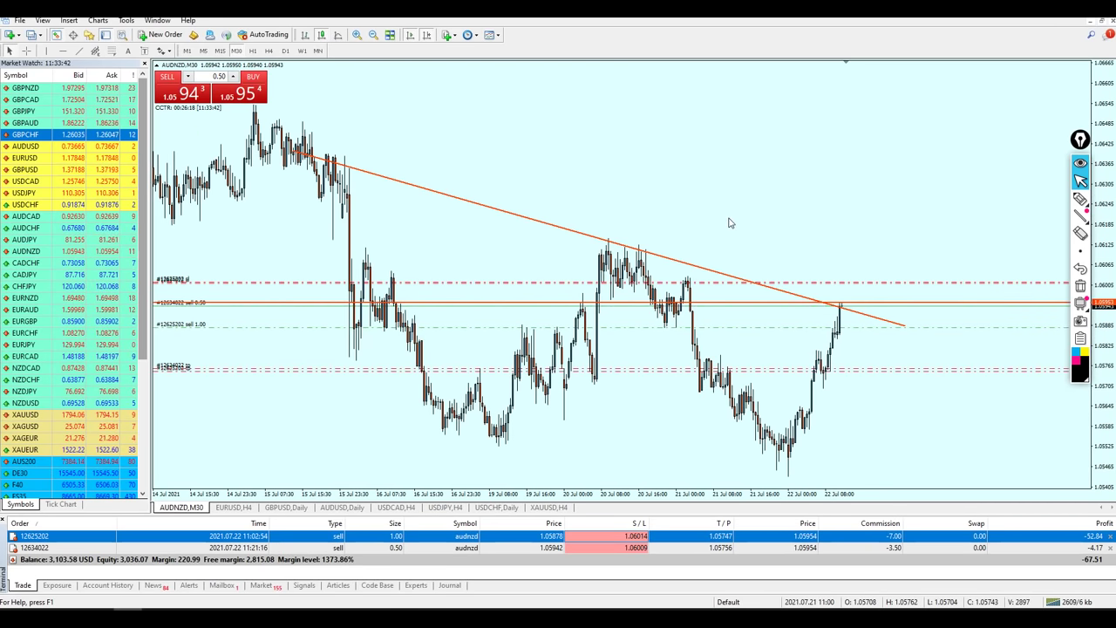
{"action": "key", "text": "plus"}
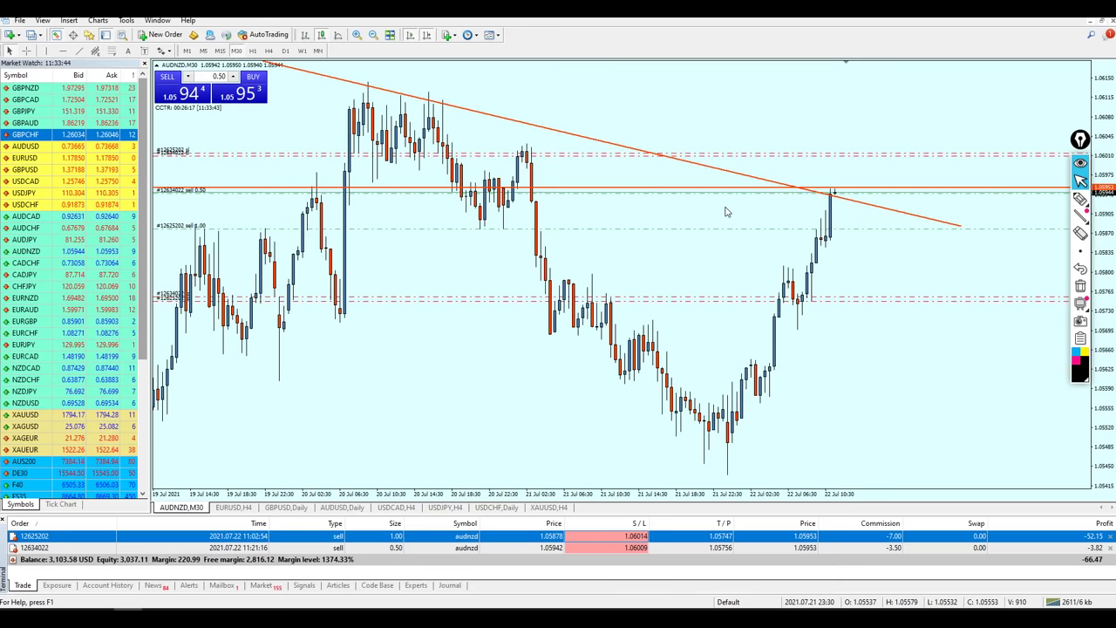
{"action": "key", "text": "minus"}
{"action": "key", "text": "plus"}
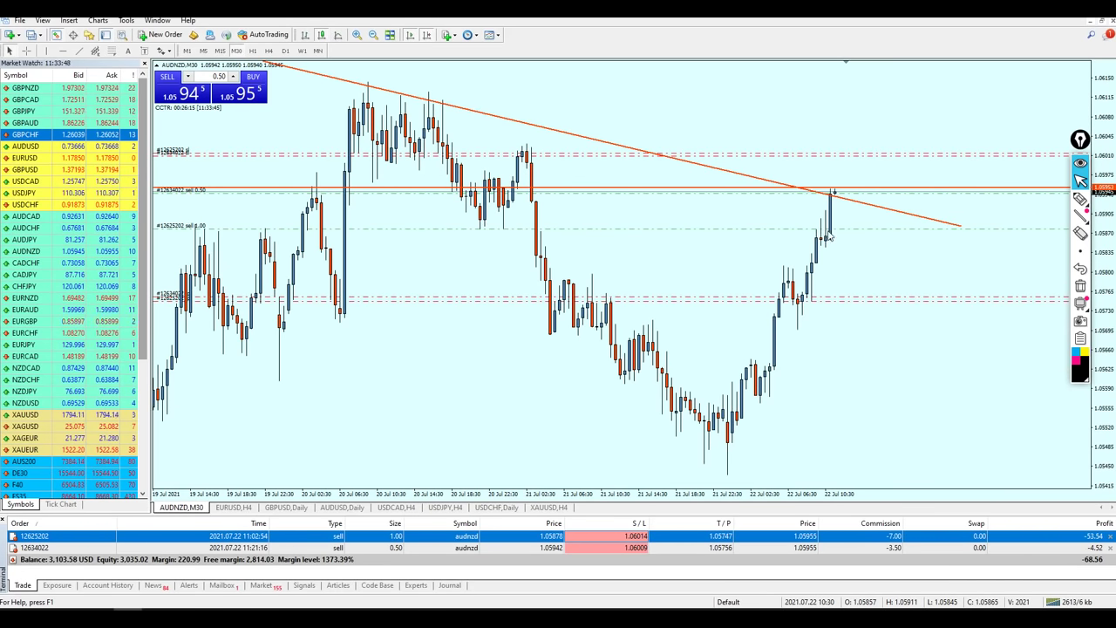
{"action": "key", "text": "minus"}
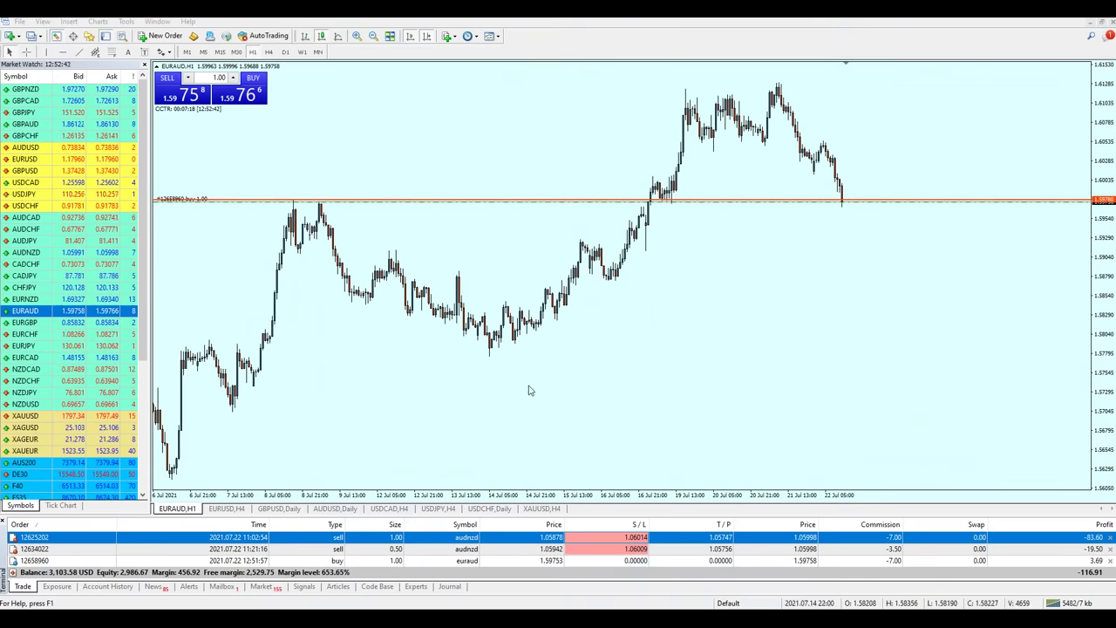
Enlarge the open-orders area slightly and load AUDNZD on the H1 chart, showing 19 to 22 July close up
{"action": "left_click_drag", "start_coordinate": [785, 515], "coordinate": [785, 505]}
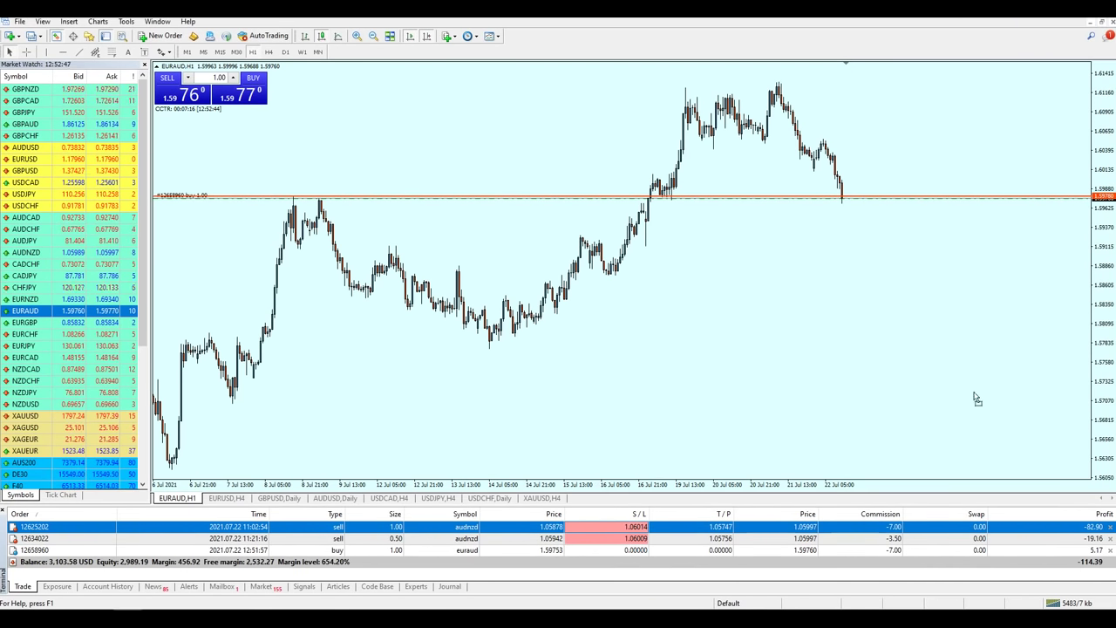
{"action": "type", "text": "audnzd"}
{"action": "key", "text": "Return"}
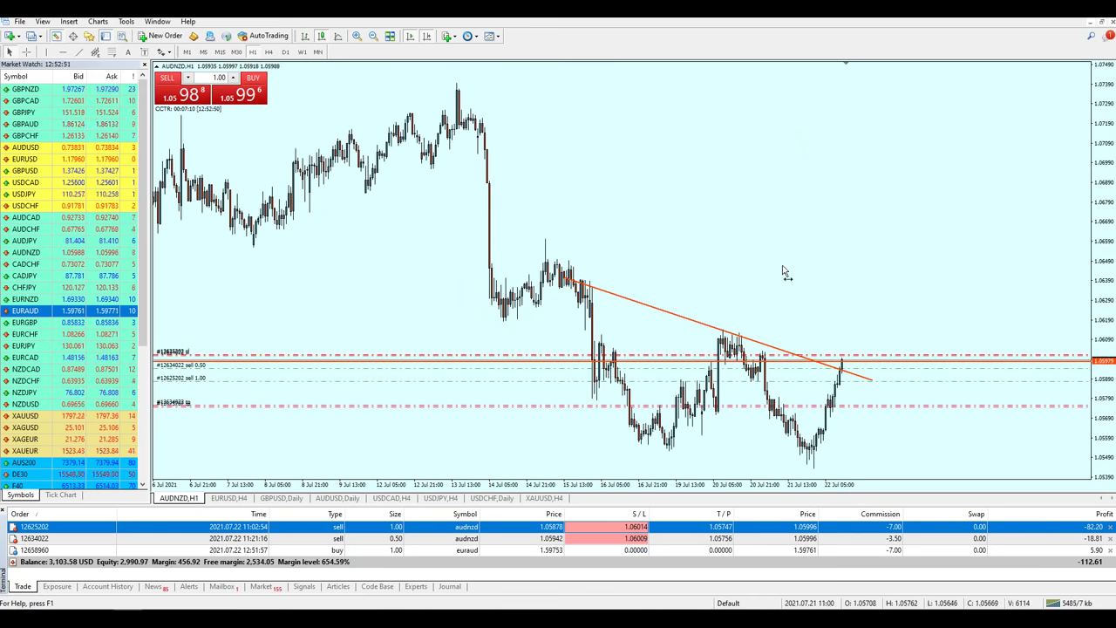
{"action": "key", "text": "plus"}
{"action": "key", "text": "plus"}
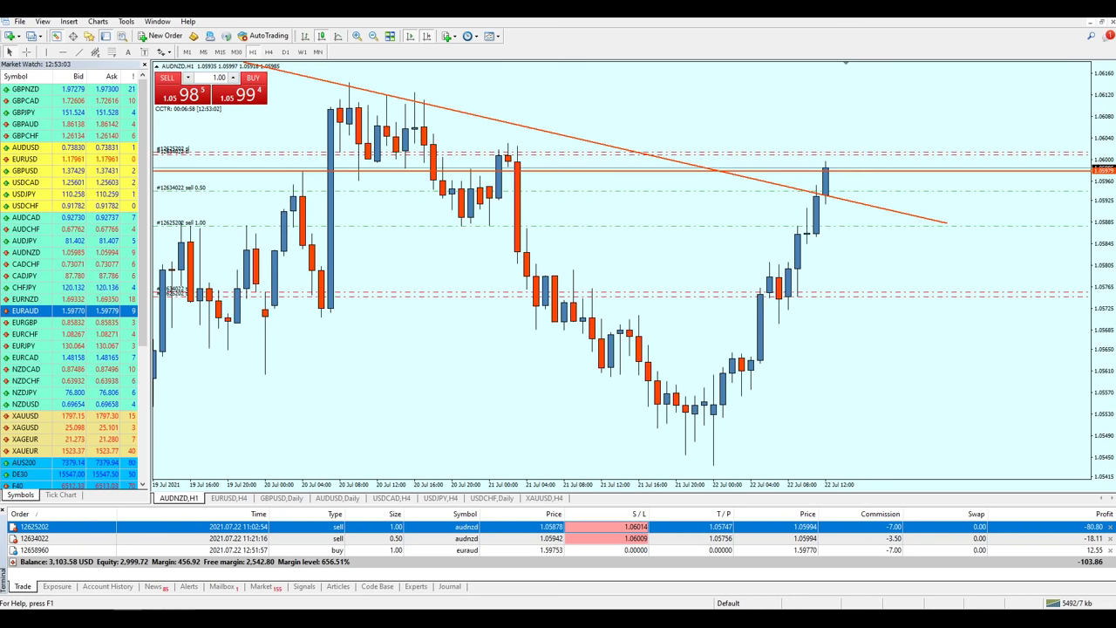
Bring up the annotation toolbar and examine the latest AUDNZD H1 candles around the falling trendline and horizontal level
{"action": "key", "text": "ctrl+shift+h"}
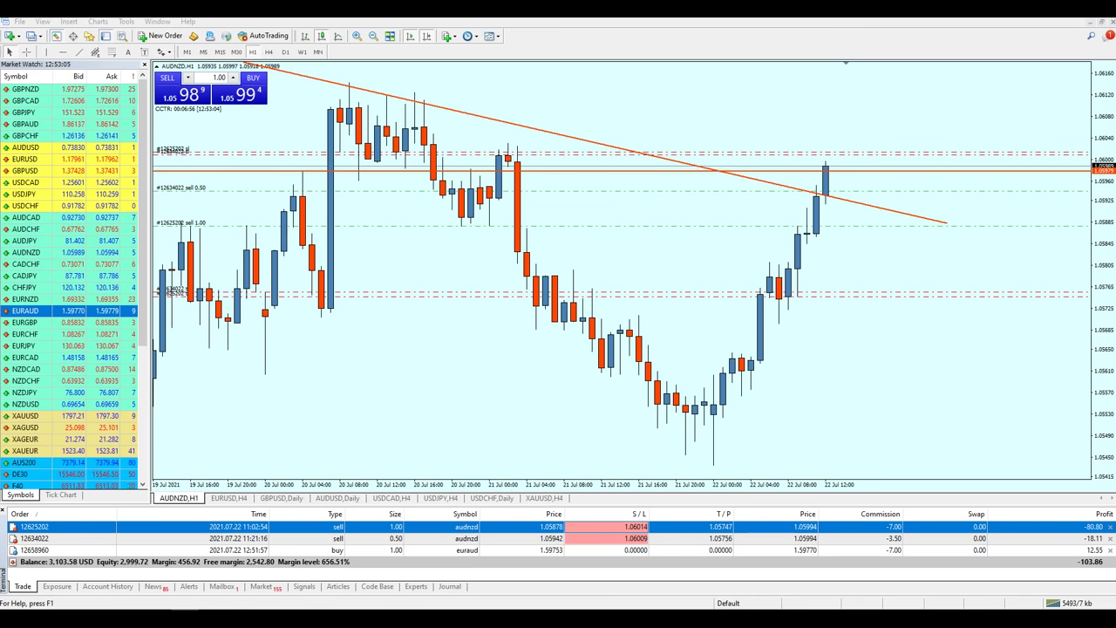
{"action": "middle_click", "coordinate": [823, 226]}
{"action": "mouse_move", "coordinate": [823, 226]}
{"action": "left_mouse_down"}
{"action": "mouse_move", "coordinate": [829, 167]}
{"action": "mouse_move", "coordinate": [838, 180]}
{"action": "mouse_move", "coordinate": [850, 169]}
{"action": "mouse_move", "coordinate": [859, 218]}
{"action": "left_mouse_up"}
{"action": "key", "text": "minus"}
{"action": "key", "text": "plus"}
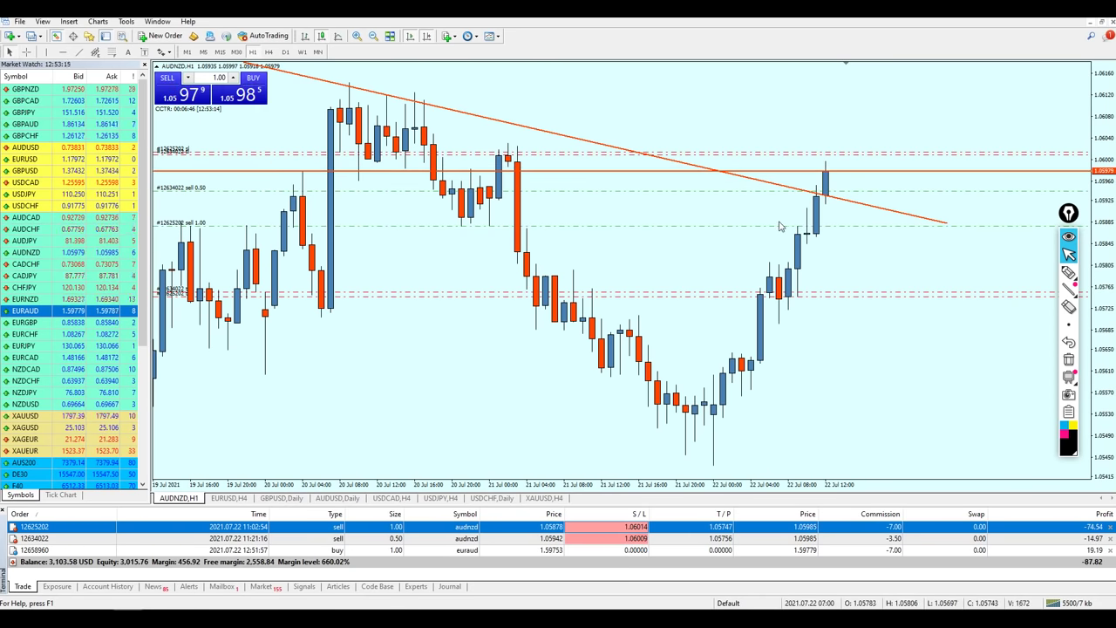
Circle the two 20 July swing highs along the AUDNZD horizontal level and erase the circles
{"action": "left_click", "coordinate": [1069, 272]}
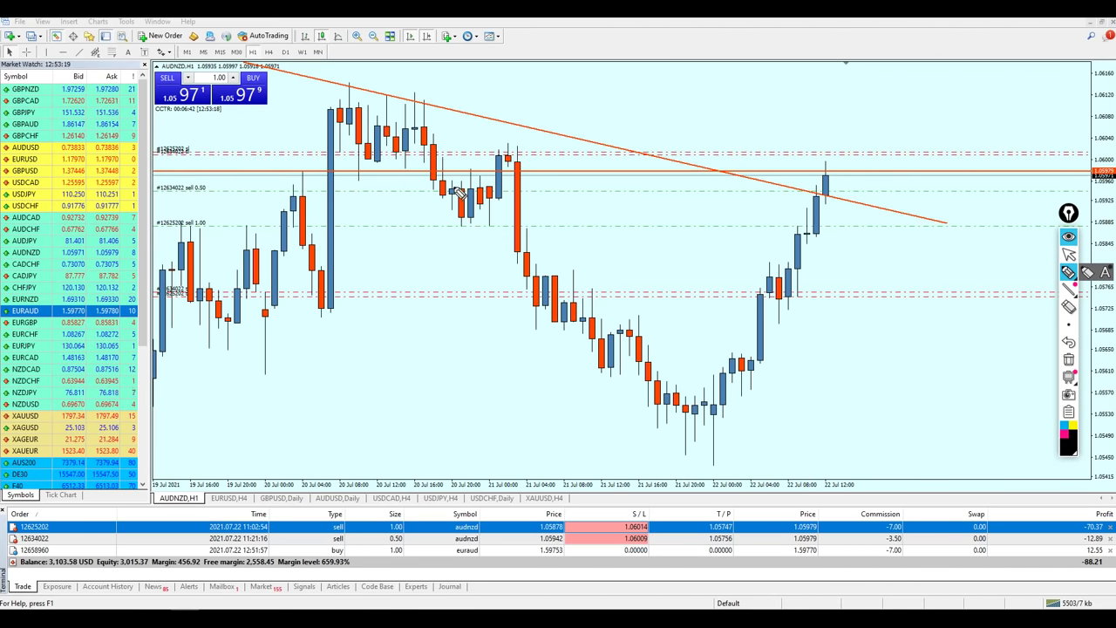
{"action": "left_click_drag", "start_coordinate": [456, 192], "coordinate": [490, 168]}
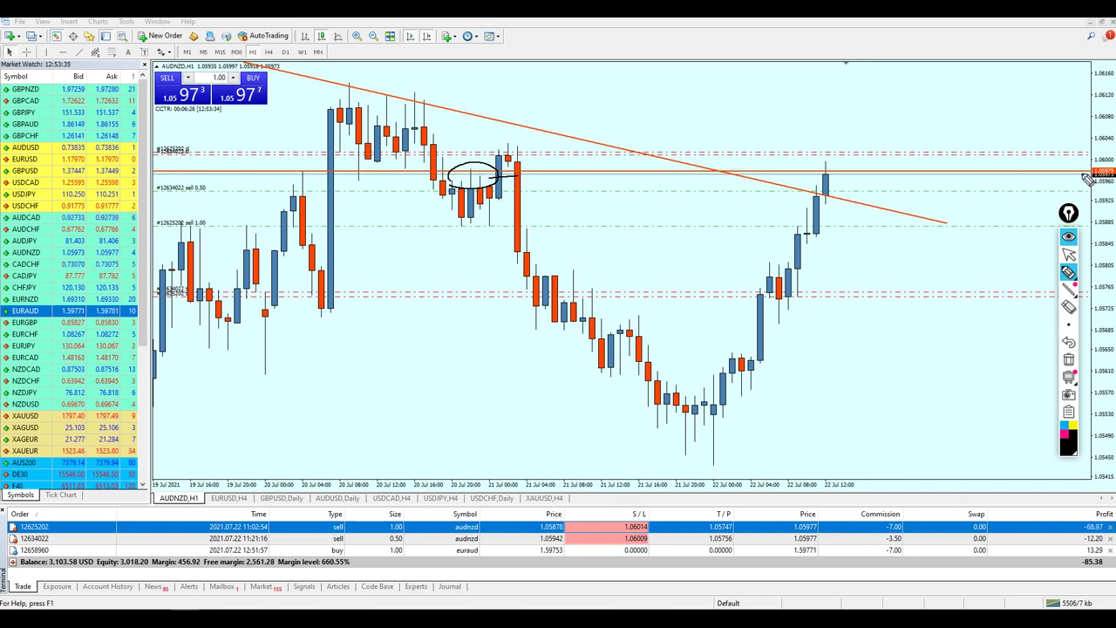
{"action": "mouse_move", "coordinate": [293, 187]}
{"action": "left_mouse_down"}
{"action": "mouse_move", "coordinate": [274, 177]}
{"action": "mouse_move", "coordinate": [298, 178]}
{"action": "mouse_move", "coordinate": [278, 177]}
{"action": "left_mouse_up"}
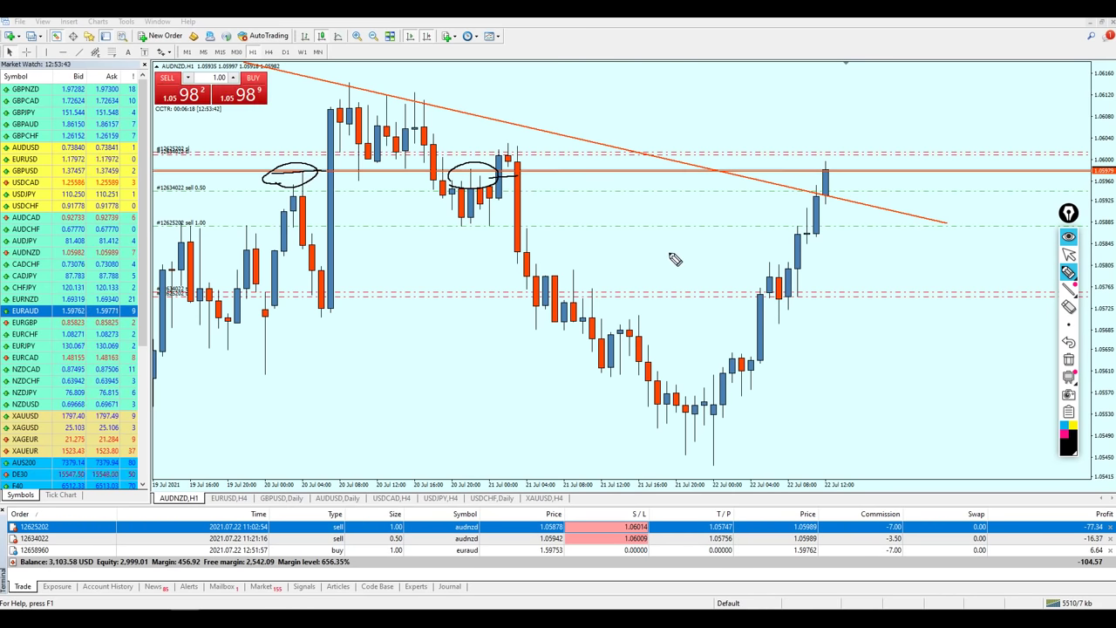
{"action": "left_click", "coordinate": [1070, 254]}
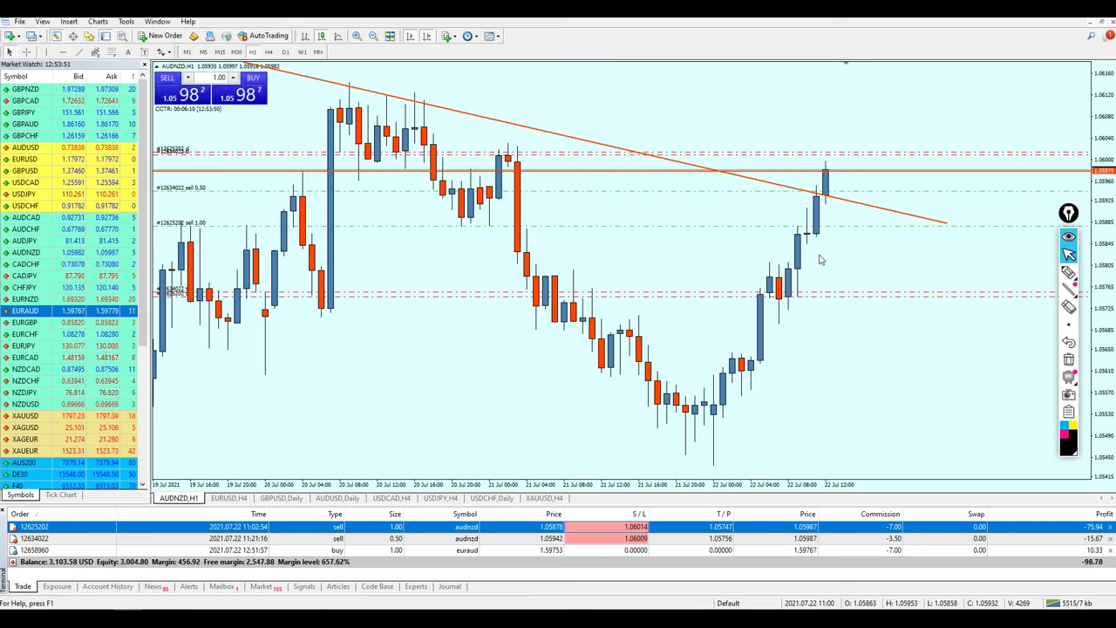
Raise the EURAUD H1 level line to about 1.60056, mark the two dips below it as S1 and S2, and erase the marks
{"action": "left_click", "coordinate": [859, 550]}
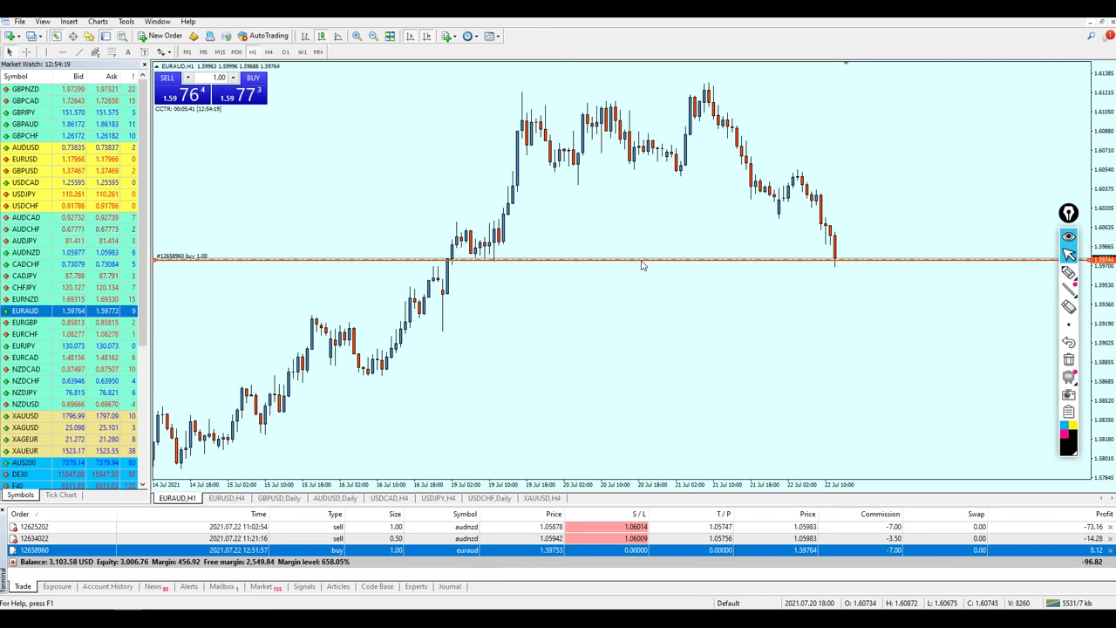
{"action": "left_click_drag", "start_coordinate": [642, 262], "coordinate": [617, 225]}
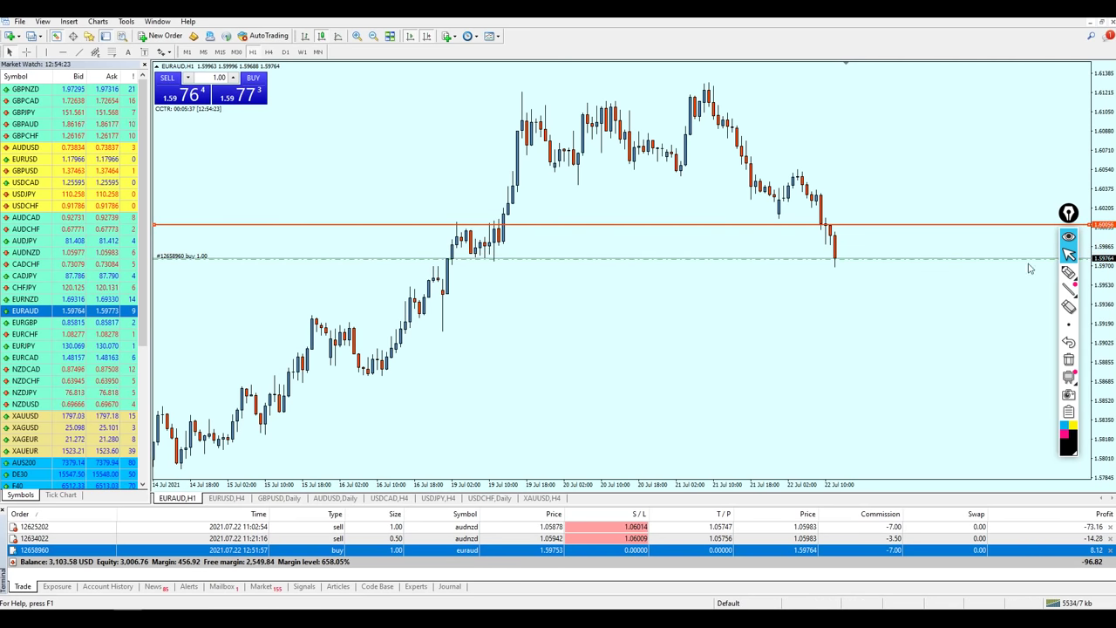
{"action": "left_click", "coordinate": [1069, 272]}
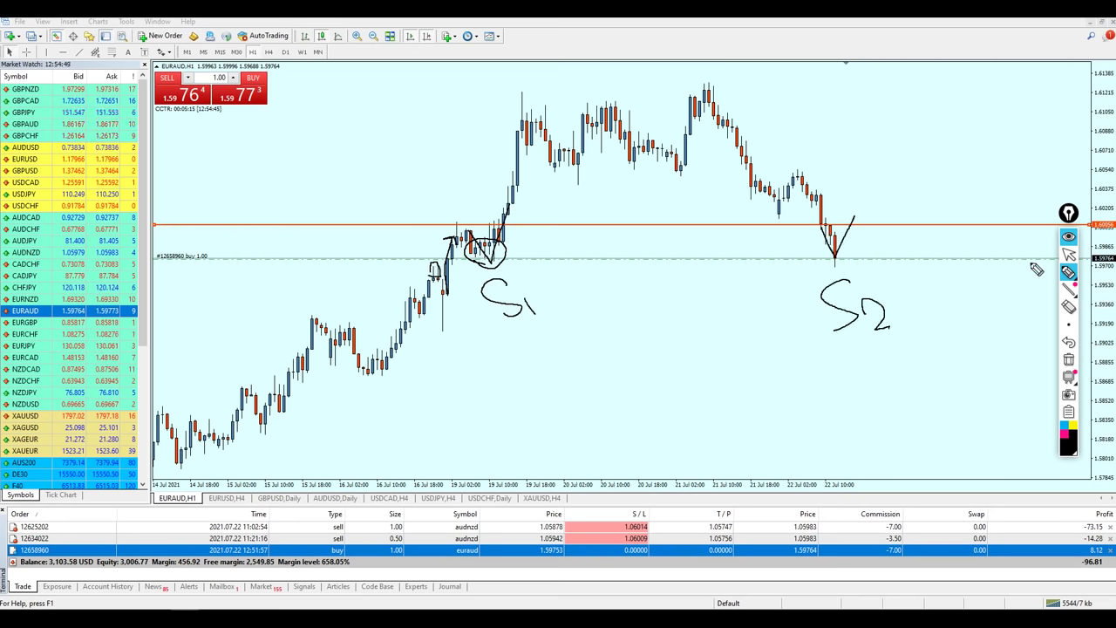
{"action": "left_click", "coordinate": [1070, 359]}
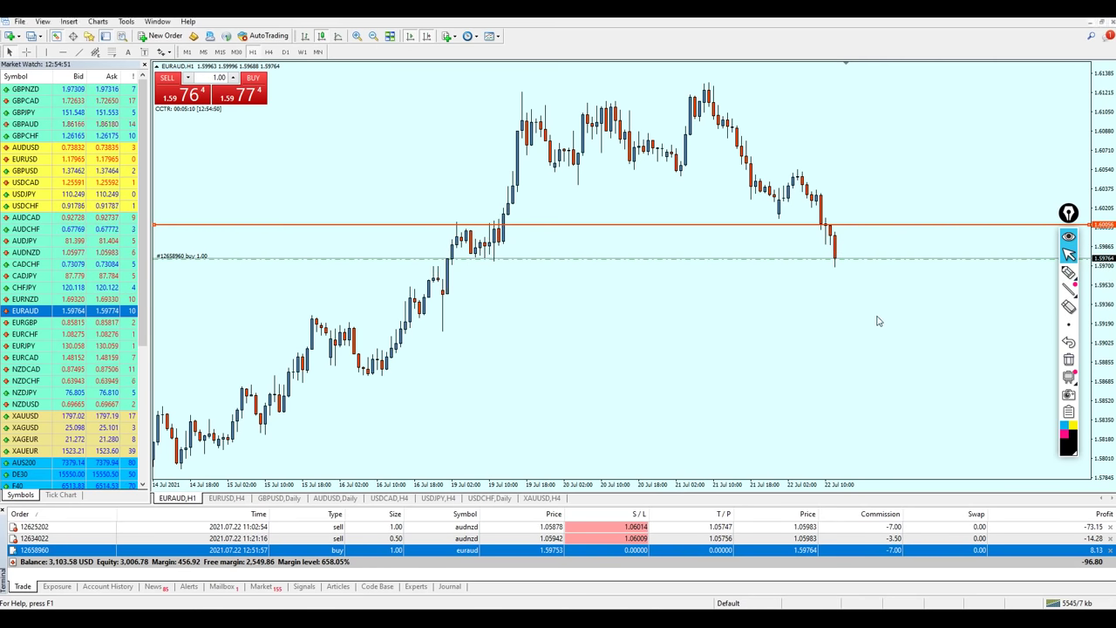
Switch EURAUD to H4 with price history back to mid-June in view
{"action": "key", "text": "minus"}
{"action": "key", "text": "minus"}
{"action": "key", "text": "minus"}
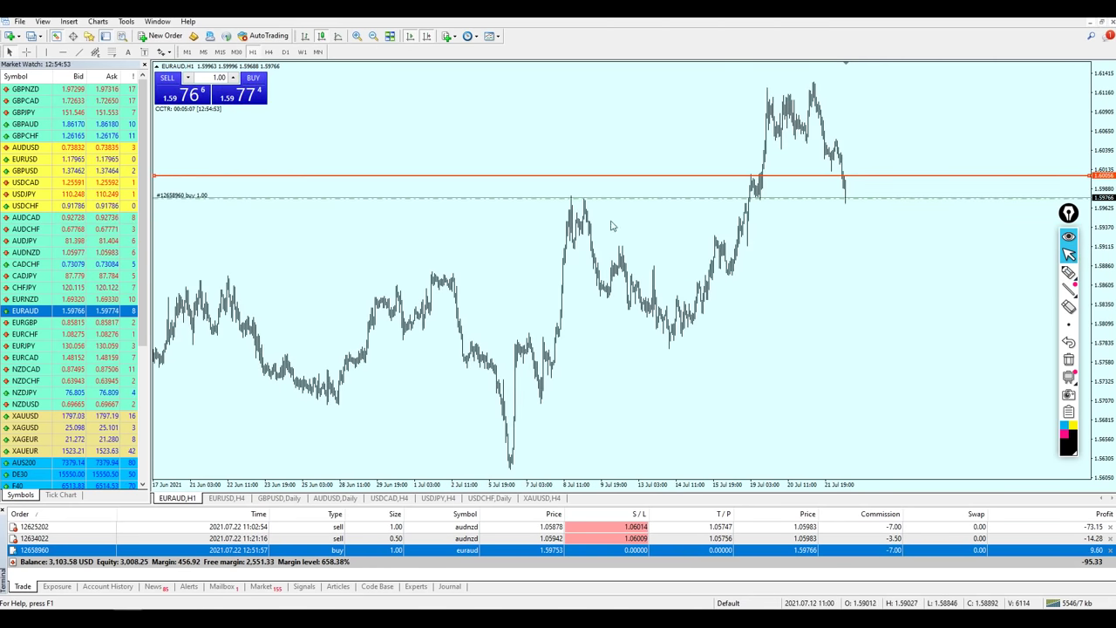
{"action": "left_click", "coordinate": [269, 52]}
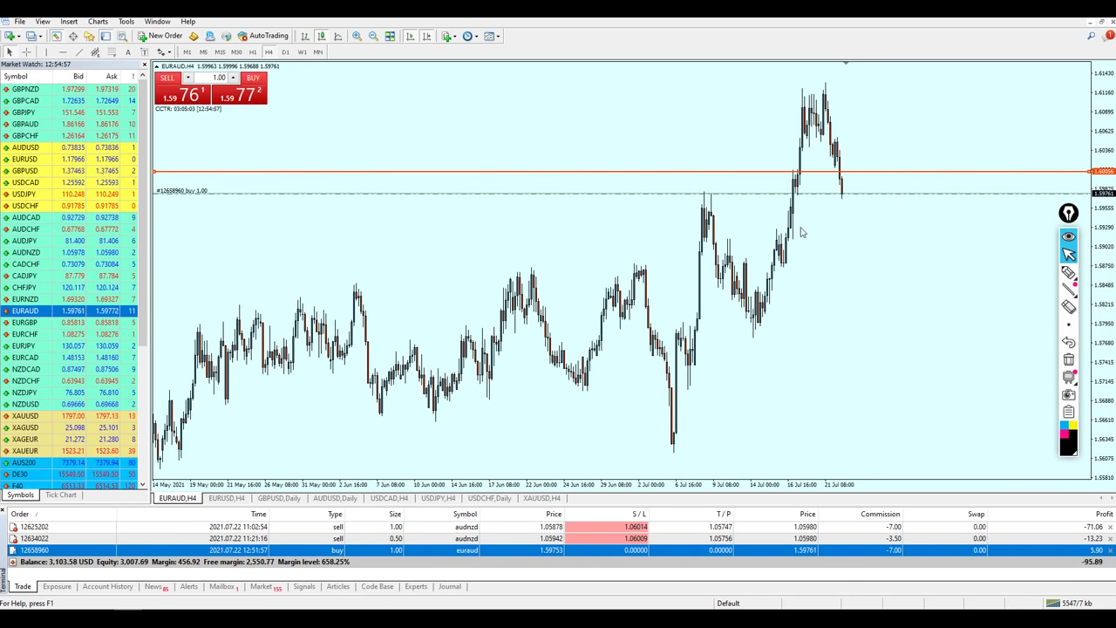
{"action": "key", "text": "plus"}
Circle the 8 July EURAUD highs, add an underlined R-R label above them, and draw a line from them to the current price
{"action": "left_click", "coordinate": [1069, 274]}
{"action": "mouse_move", "coordinate": [544, 208]}
{"action": "left_mouse_down"}
{"action": "mouse_move", "coordinate": [571, 224]}
{"action": "mouse_move", "coordinate": [550, 214]}
{"action": "left_mouse_up"}
{"action": "mouse_move", "coordinate": [528, 129]}
{"action": "left_mouse_down"}
{"action": "mouse_move", "coordinate": [537, 153]}
{"action": "mouse_move", "coordinate": [620, 148]}
{"action": "left_mouse_up"}
{"action": "left_click_drag", "start_coordinate": [520, 185], "coordinate": [658, 155]}
{"action": "left_click_drag", "start_coordinate": [551, 197], "coordinate": [878, 199]}
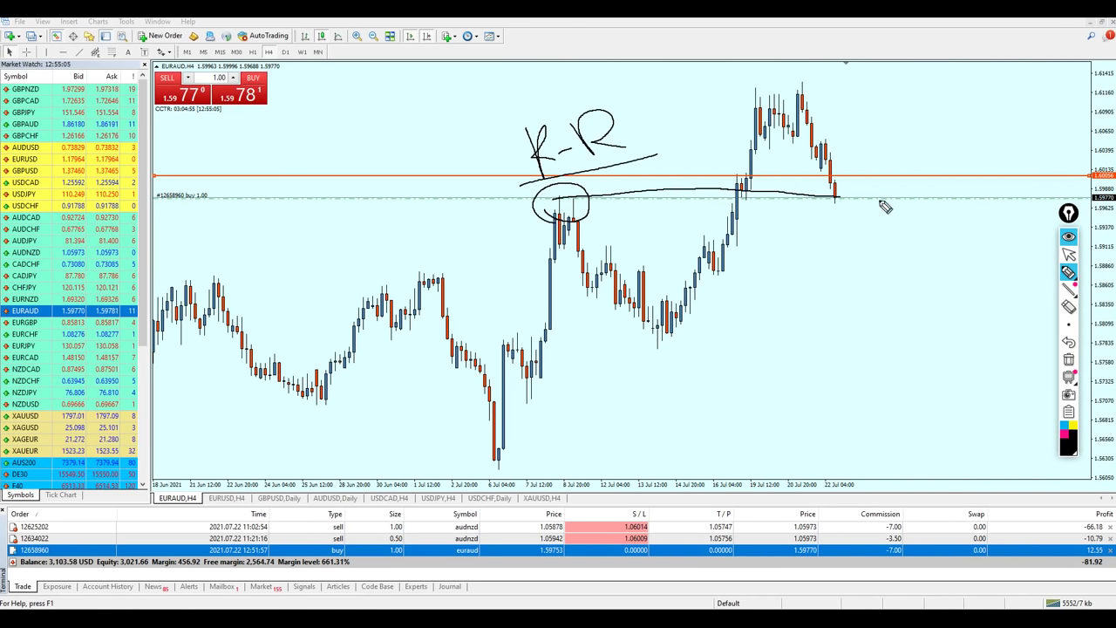
Erase the R-R sketches from the EURAUD chart and set the buy's take profit at 1.59988
{"action": "left_click", "coordinate": [1070, 253]}
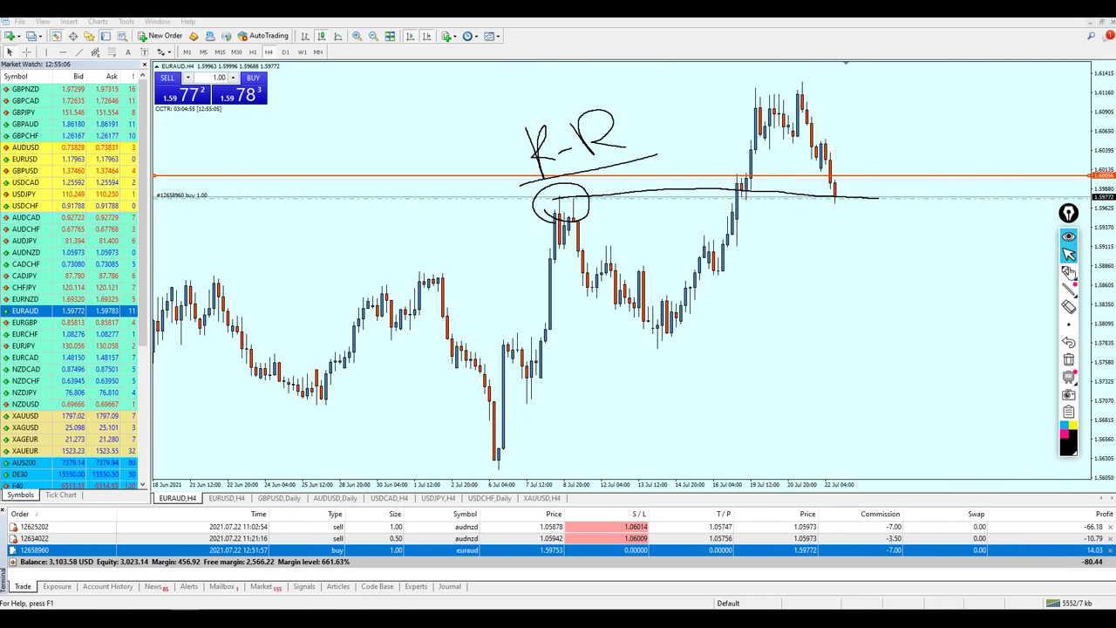
{"action": "left_click", "coordinate": [1070, 358]}
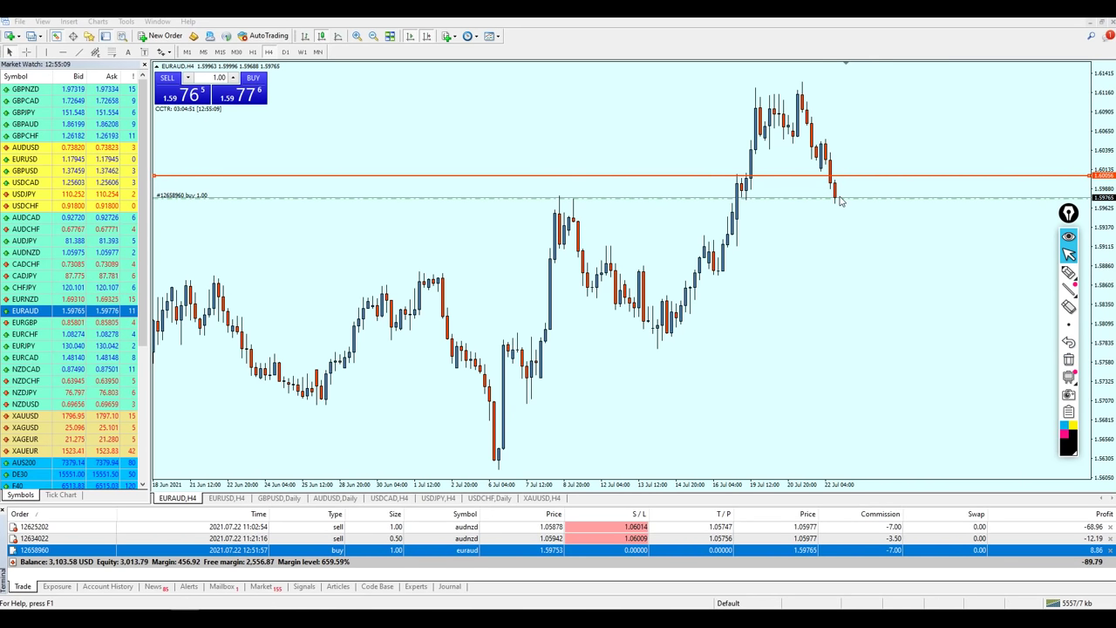
{"action": "left_click_drag", "start_coordinate": [846, 197], "coordinate": [844, 185]}
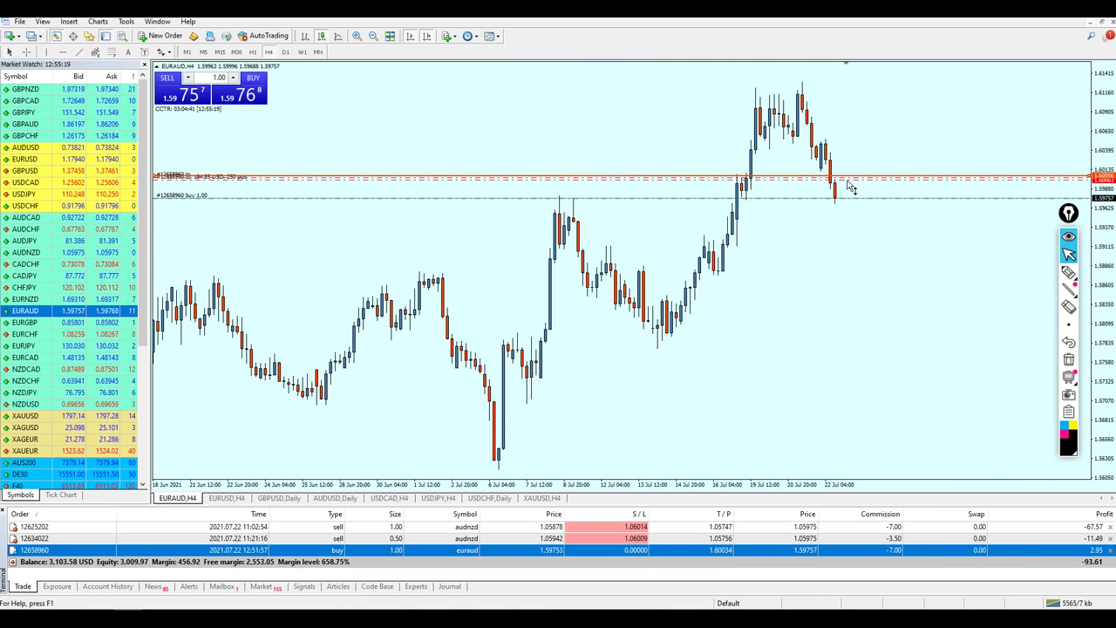
{"action": "left_click_drag", "start_coordinate": [849, 185], "coordinate": [849, 186]}
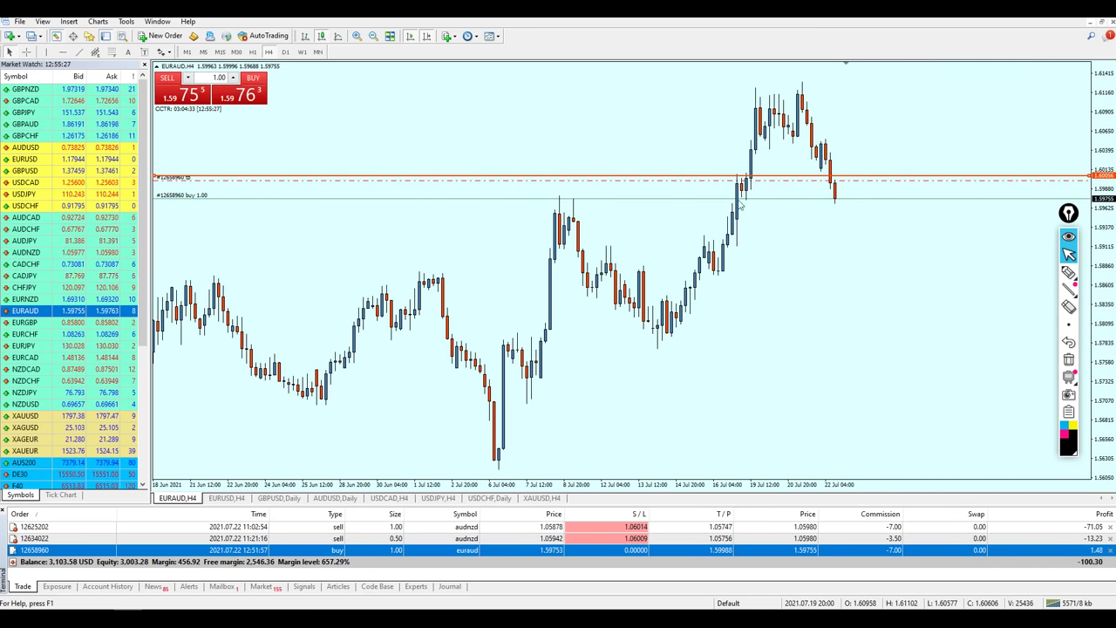
Sketch a short line along the EURAUD take-profit level near the current price and erase it
{"action": "left_click", "coordinate": [1070, 272]}
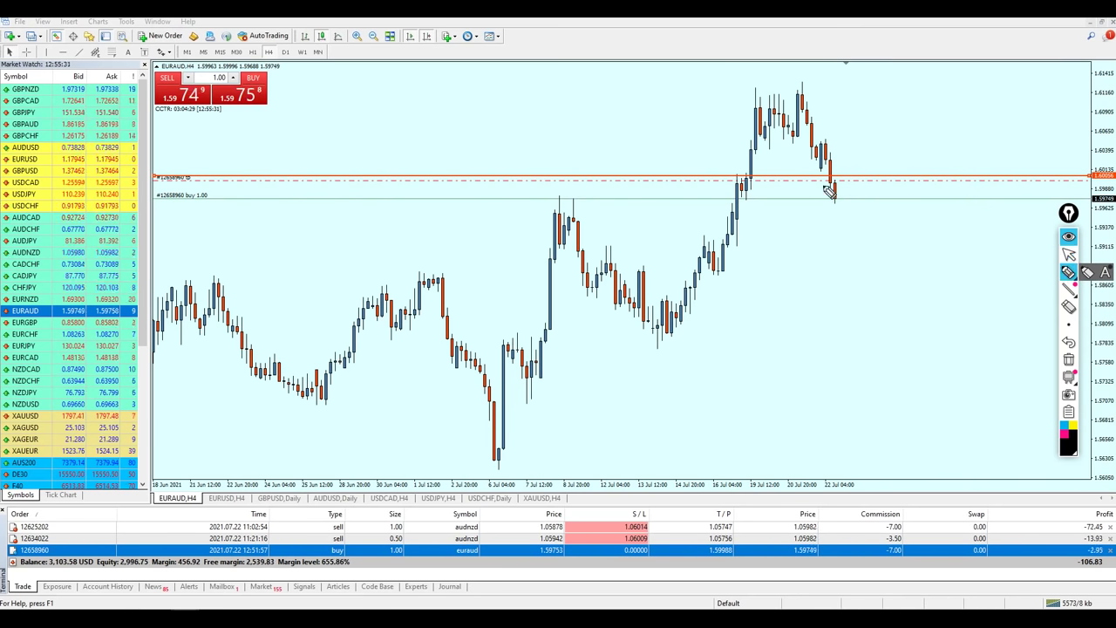
{"action": "left_click_drag", "start_coordinate": [733, 182], "coordinate": [883, 181]}
{"action": "left_click", "coordinate": [1069, 253]}
{"action": "left_click", "coordinate": [1070, 360]}
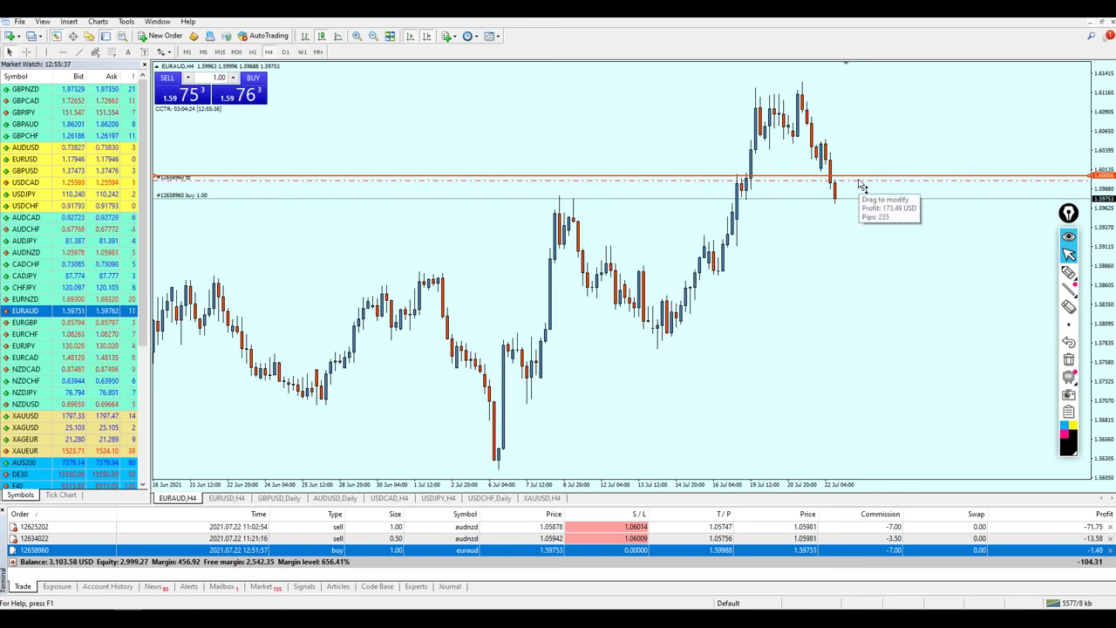
Set the EURAUD buy's stop loss at 1.59477 and switch the chart to H1
{"action": "left_click_drag", "start_coordinate": [860, 183], "coordinate": [862, 225]}
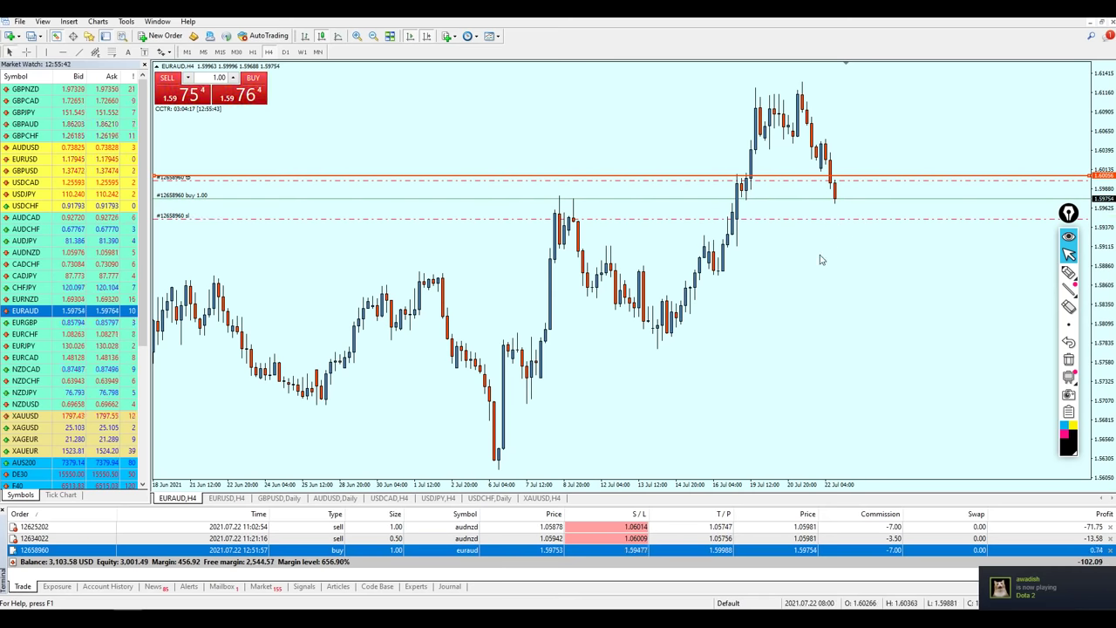
{"action": "scroll", "coordinate": [822, 253], "scroll_direction": "up", "scroll_amount": 1}
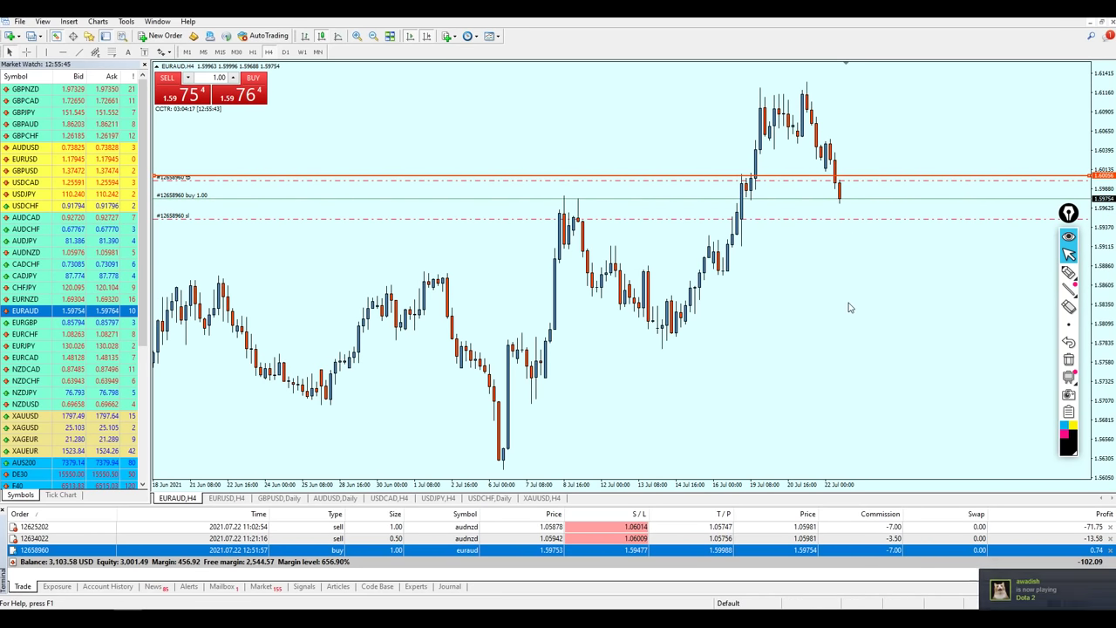
{"action": "scroll", "coordinate": [843, 476], "scroll_direction": "down", "scroll_amount": 1}
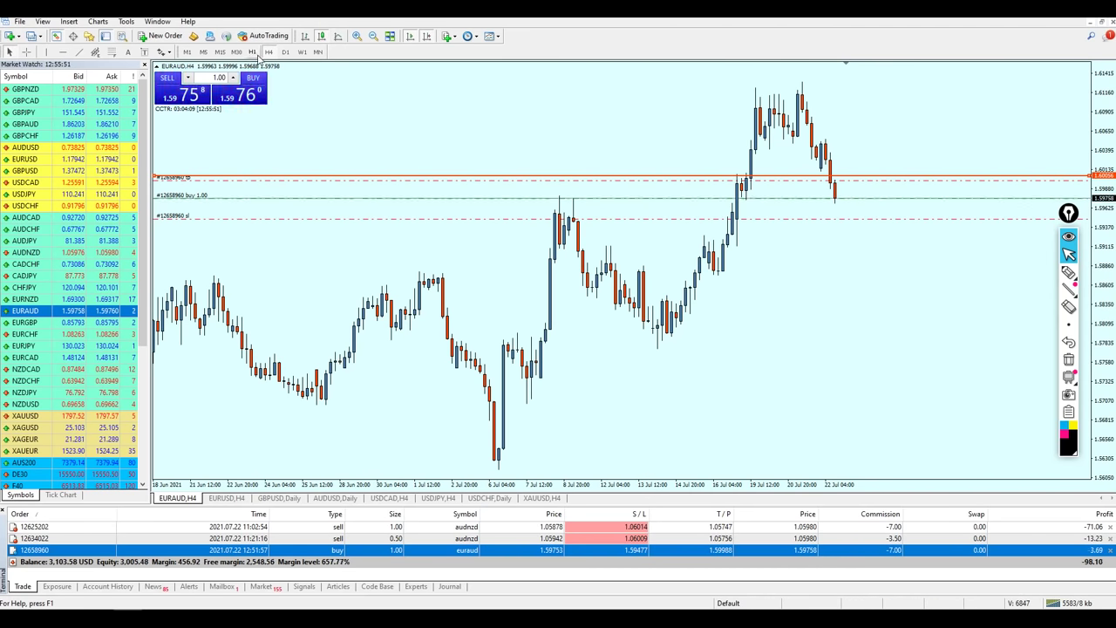
{"action": "left_click", "coordinate": [253, 51]}
On the AUDNZD chart, measure down from the current price and move the two sells' take profits to 1.05864 and 1.05871
{"action": "left_click", "coordinate": [966, 529]}
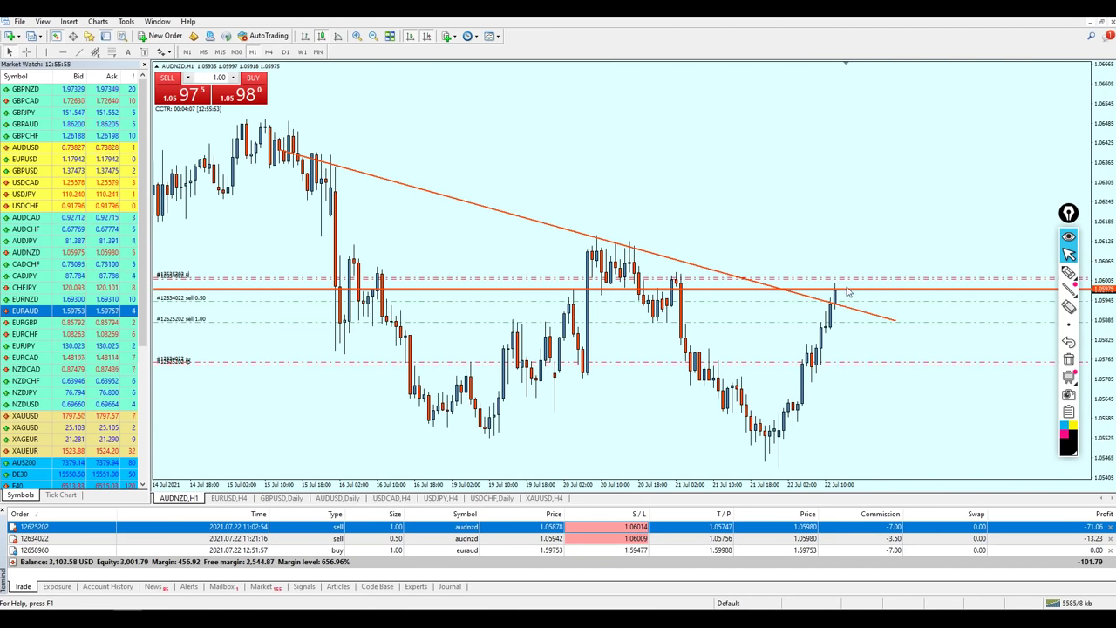
{"action": "middle_click", "coordinate": [846, 286]}
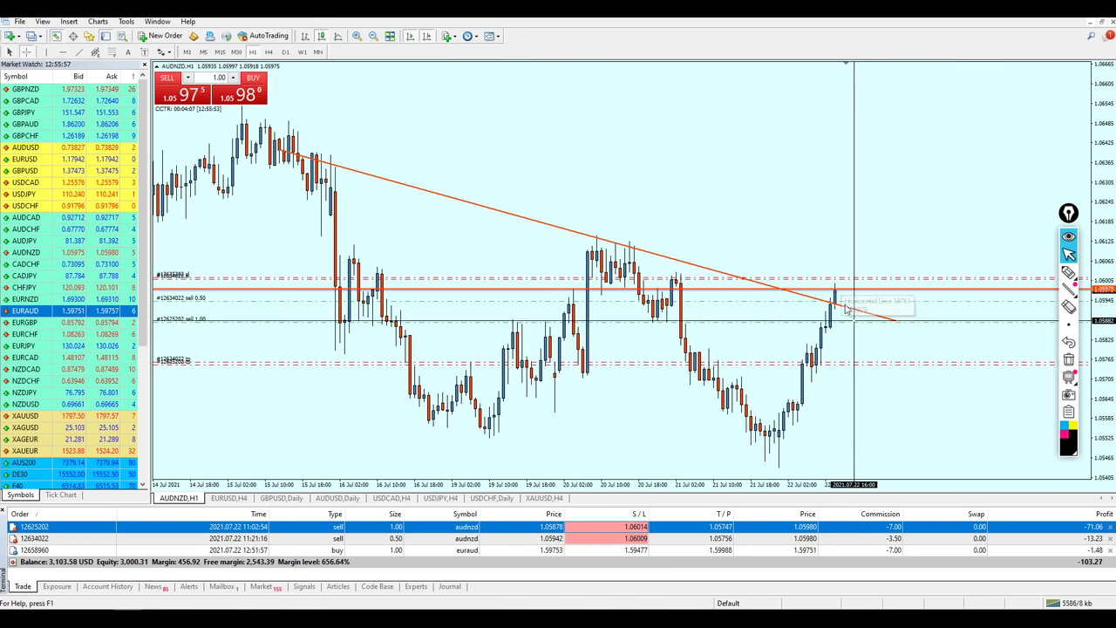
{"action": "left_click_drag", "start_coordinate": [839, 293], "coordinate": [855, 327]}
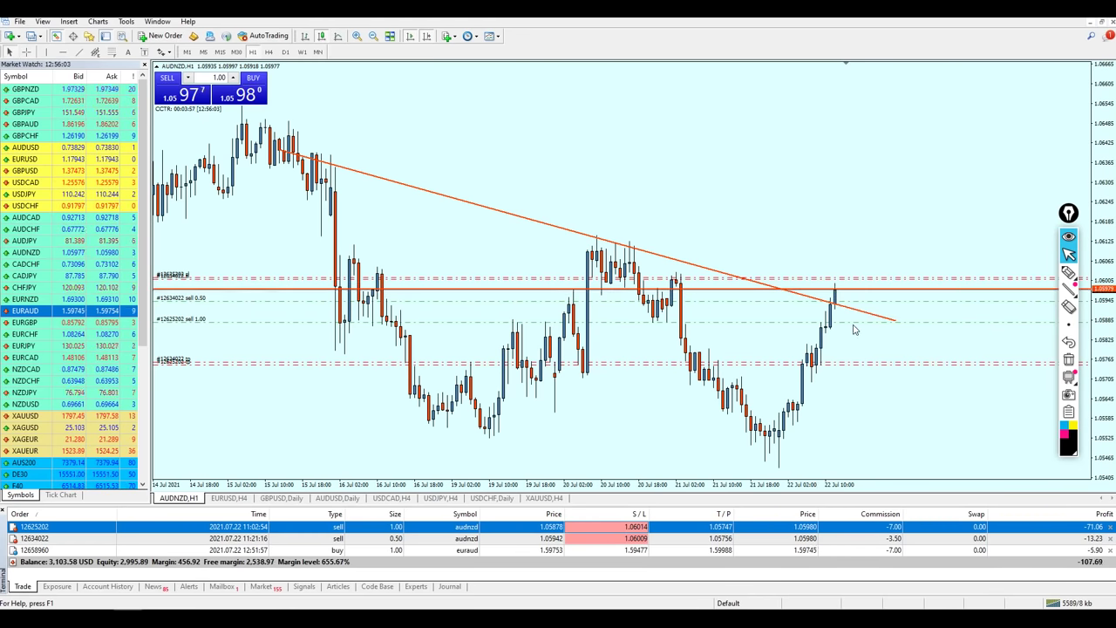
{"action": "left_click_drag", "start_coordinate": [853, 307], "coordinate": [861, 302]}
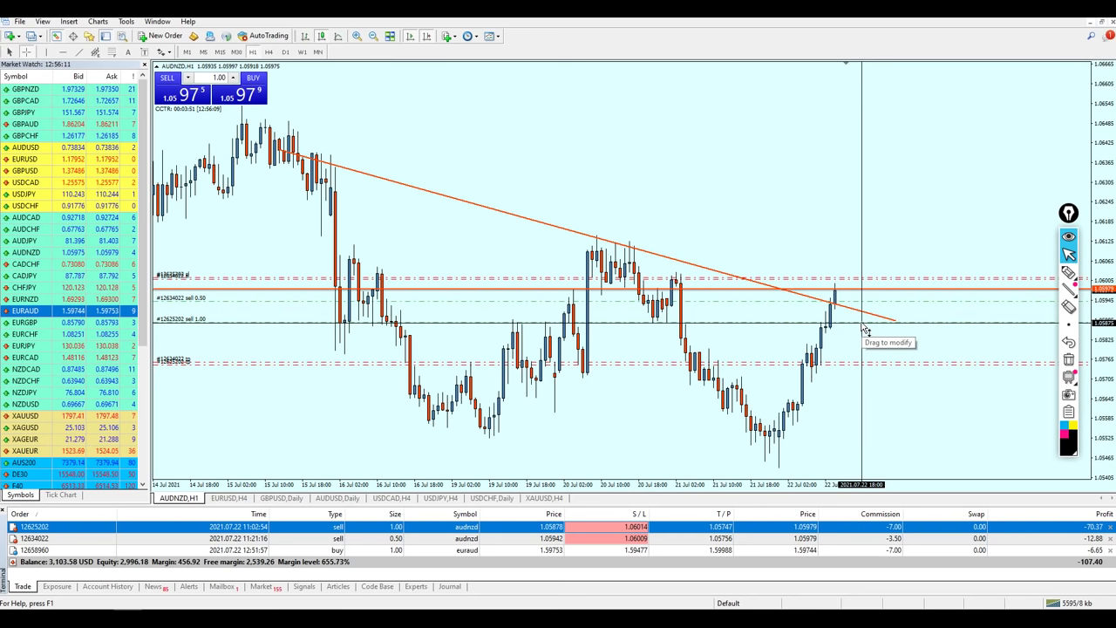
{"action": "left_click", "coordinate": [864, 330]}
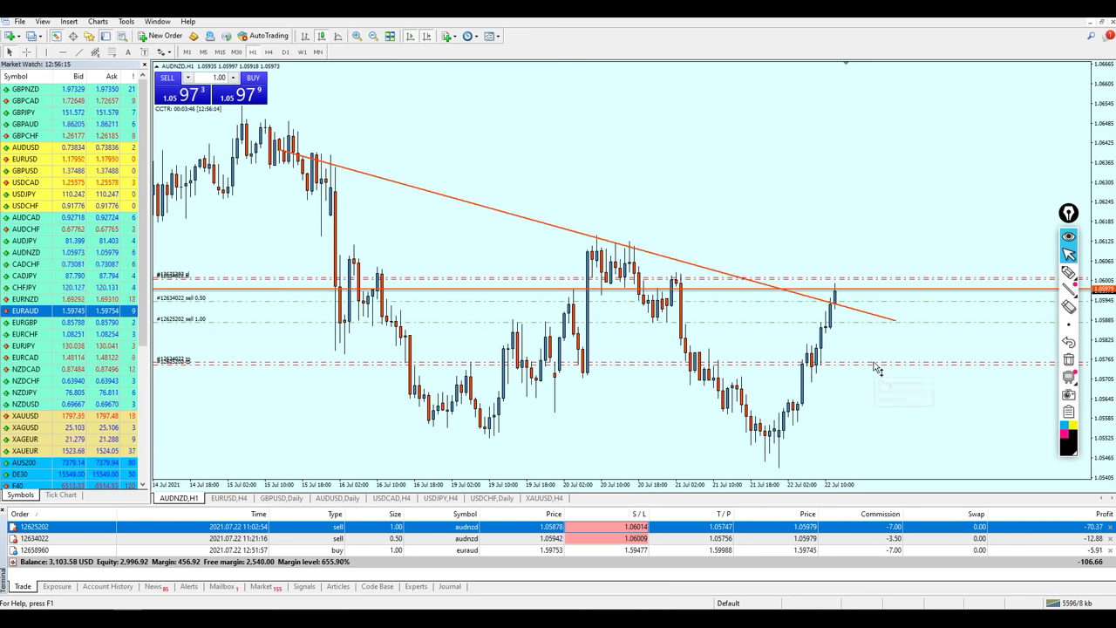
{"action": "left_click_drag", "start_coordinate": [878, 363], "coordinate": [860, 331]}
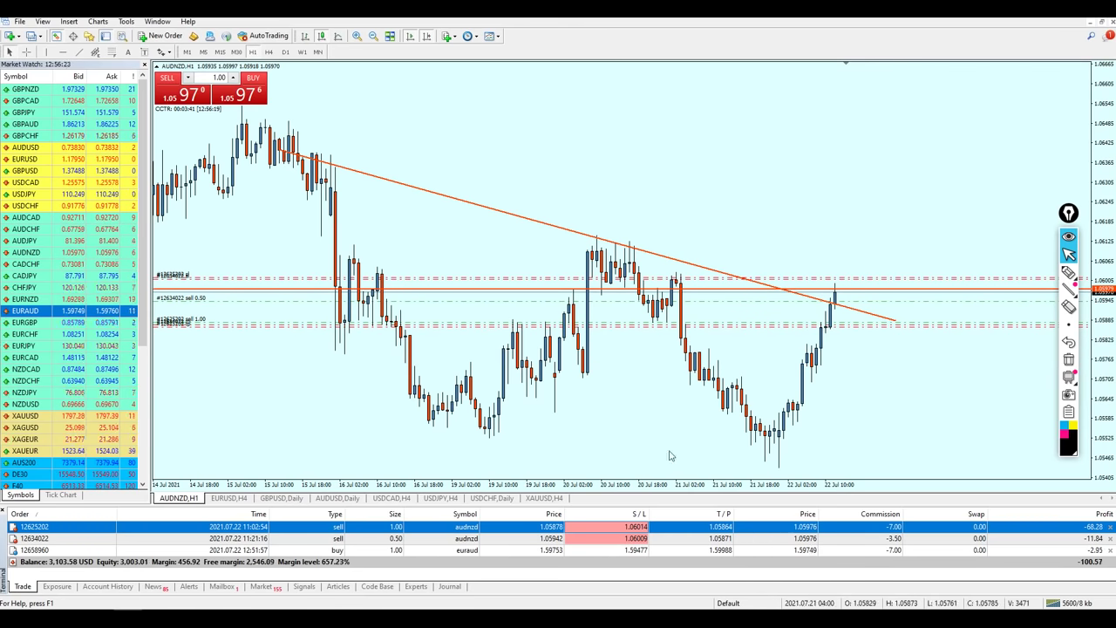
Return to the EURAUD H1 chart for a check and bring up the XAUUSD H4 chart
{"action": "left_click", "coordinate": [553, 550]}
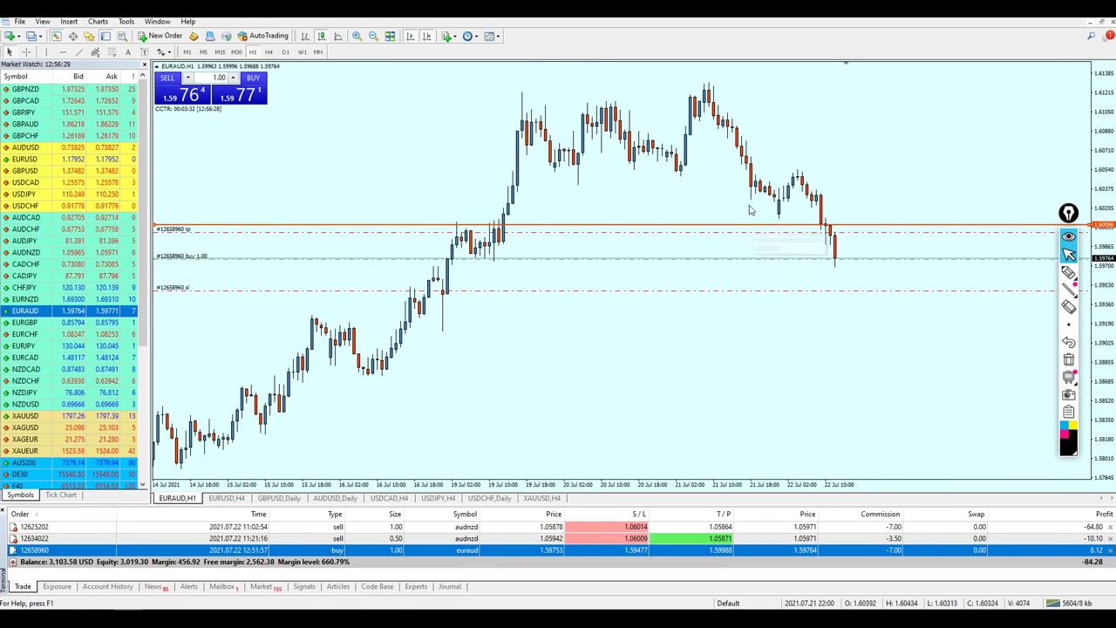
{"action": "left_click", "coordinate": [544, 497]}
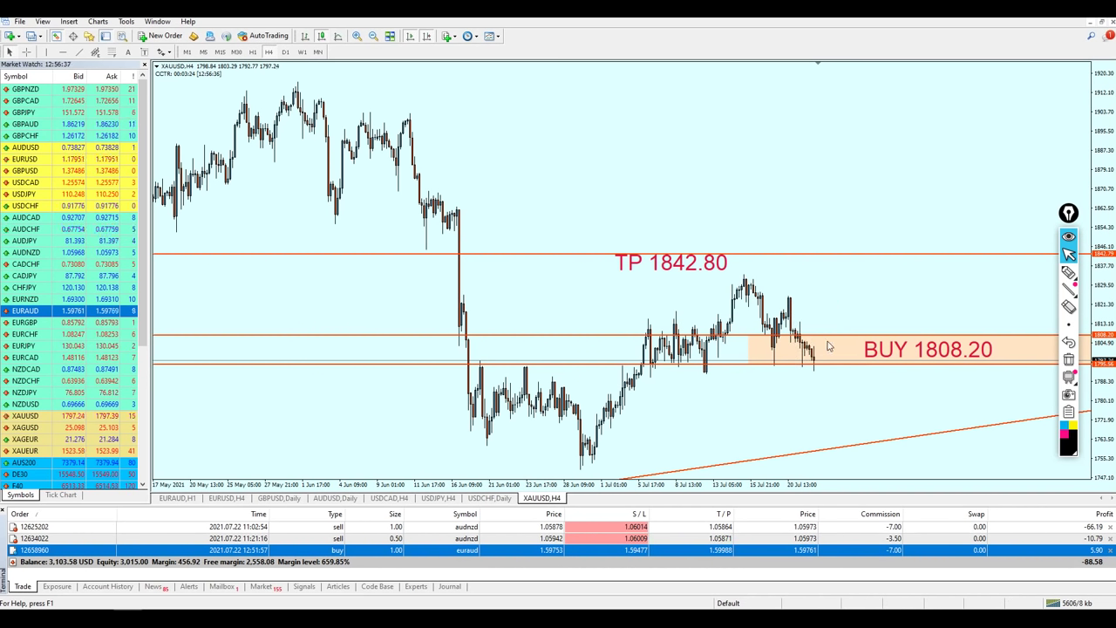
Circle the XAUUSD July consolidation, sketch a zigzag inside it, and circle the June highs along the zone's lower edge
{"action": "left_click", "coordinate": [1070, 273]}
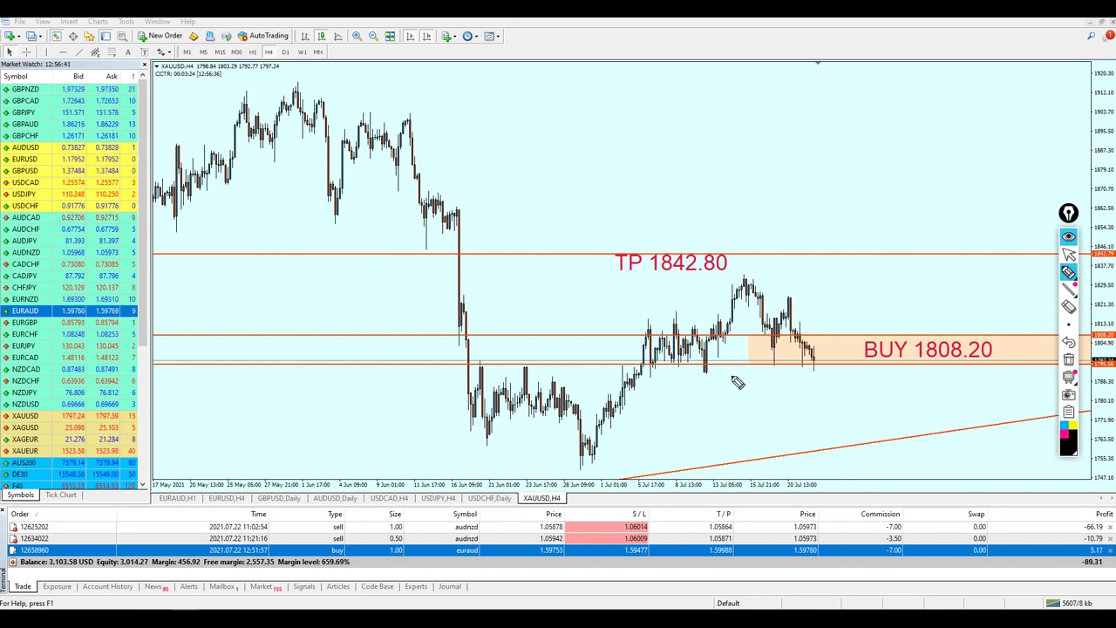
{"action": "mouse_move", "coordinate": [633, 377]}
{"action": "left_mouse_down"}
{"action": "mouse_move", "coordinate": [920, 353]}
{"action": "mouse_move", "coordinate": [575, 357]}
{"action": "mouse_move", "coordinate": [746, 377]}
{"action": "left_mouse_up"}
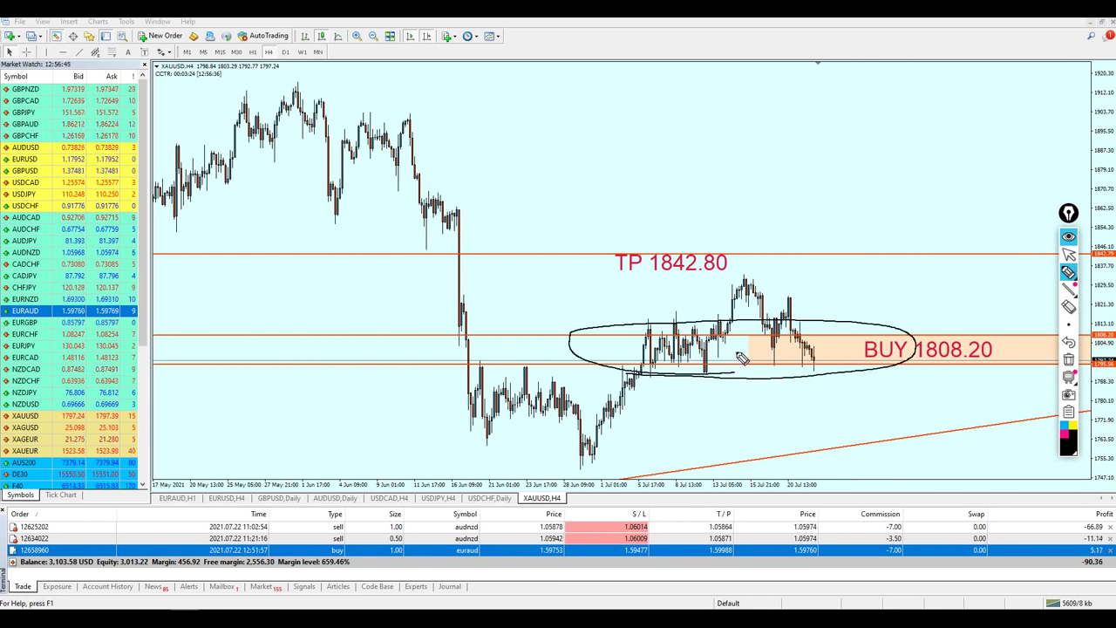
{"action": "left_click_drag", "start_coordinate": [668, 344], "coordinate": [824, 358]}
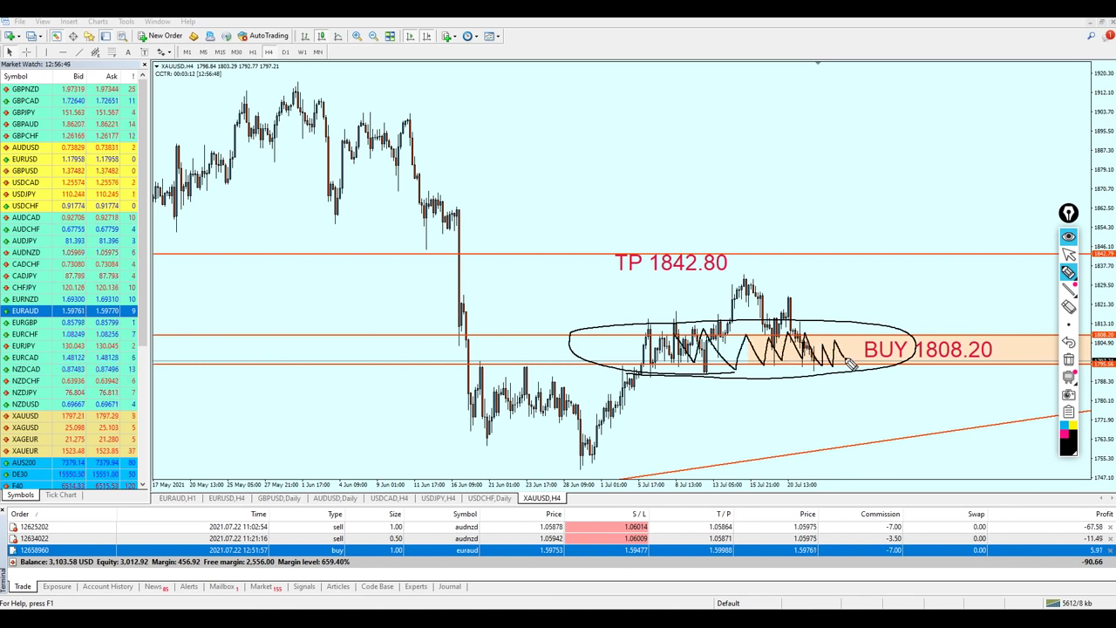
{"action": "mouse_move", "coordinate": [478, 382]}
{"action": "left_mouse_down"}
{"action": "mouse_move", "coordinate": [621, 358]}
{"action": "mouse_move", "coordinate": [655, 377]}
{"action": "mouse_move", "coordinate": [752, 373]}
{"action": "mouse_move", "coordinate": [663, 386]}
{"action": "left_mouse_up"}
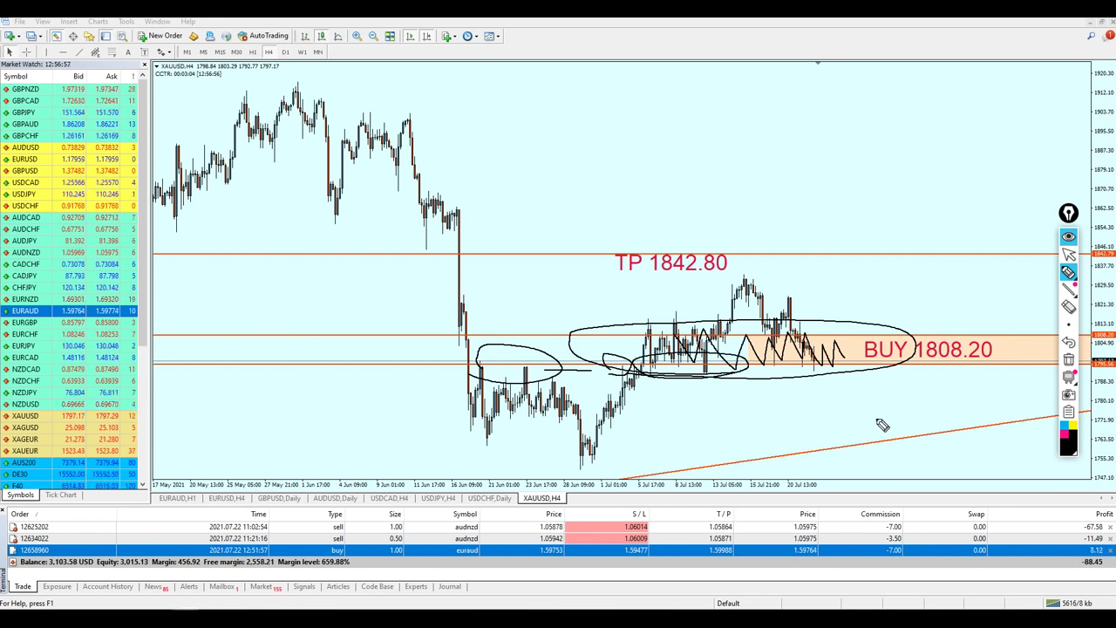
Write an underlined 1800 below the BUY 1808.20 label and erase all the XAUUSD sketches
{"action": "left_click_drag", "start_coordinate": [902, 410], "coordinate": [909, 403]}
{"action": "left_click_drag", "start_coordinate": [933, 393], "coordinate": [937, 394]}
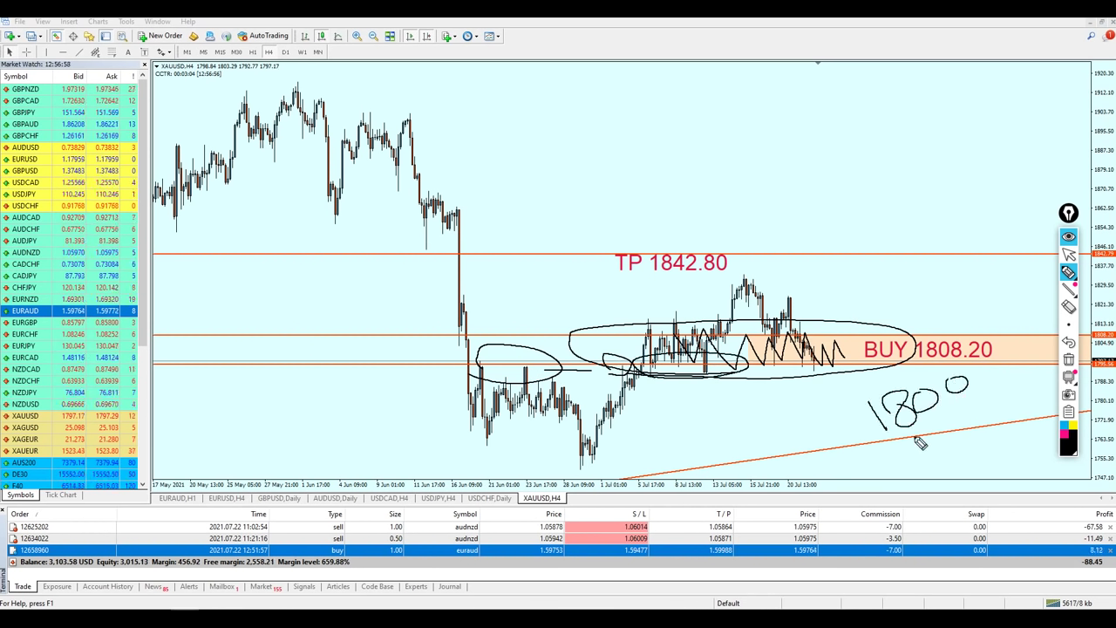
{"action": "left_click_drag", "start_coordinate": [874, 455], "coordinate": [910, 433]}
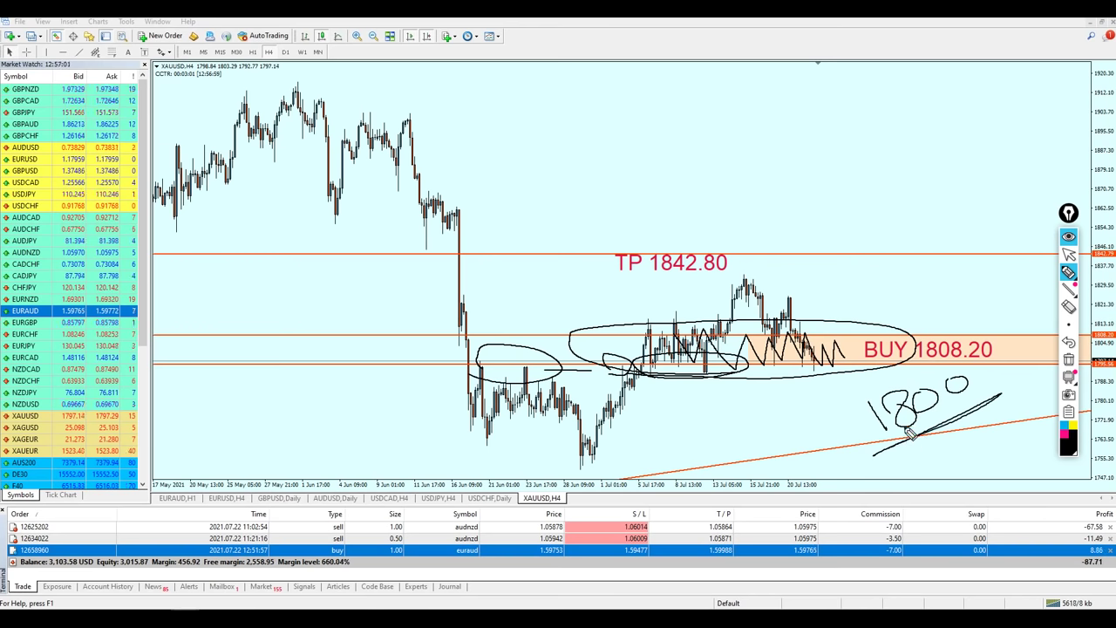
{"action": "left_click", "coordinate": [1068, 360]}
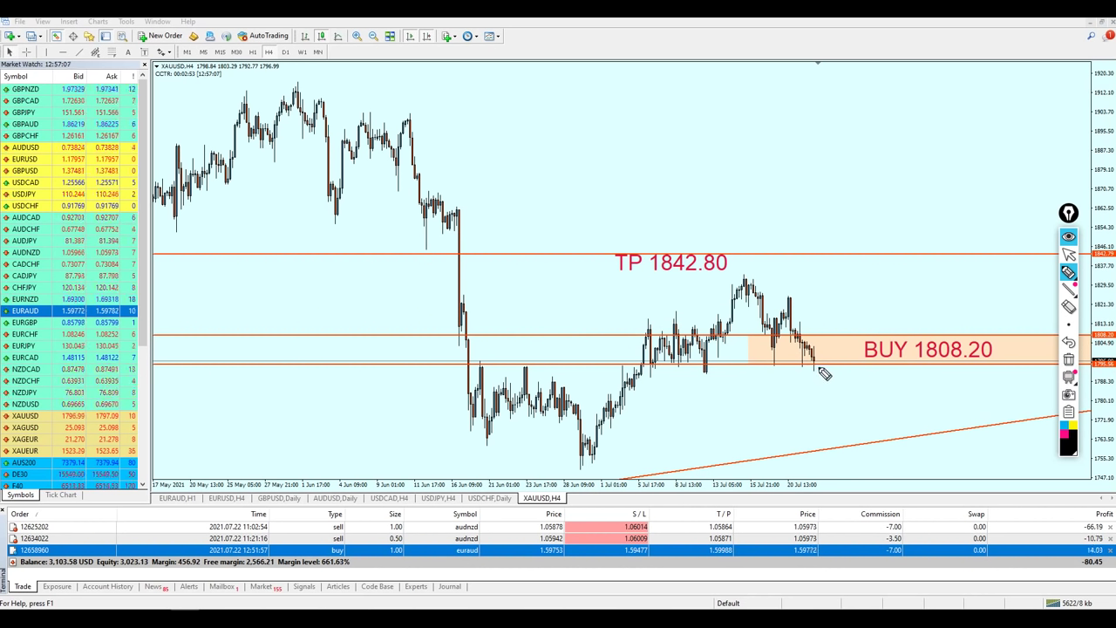
Sketch one upward and one downward path from the current XAUUSD price and erase both
{"action": "left_click_drag", "start_coordinate": [822, 353], "coordinate": [857, 276]}
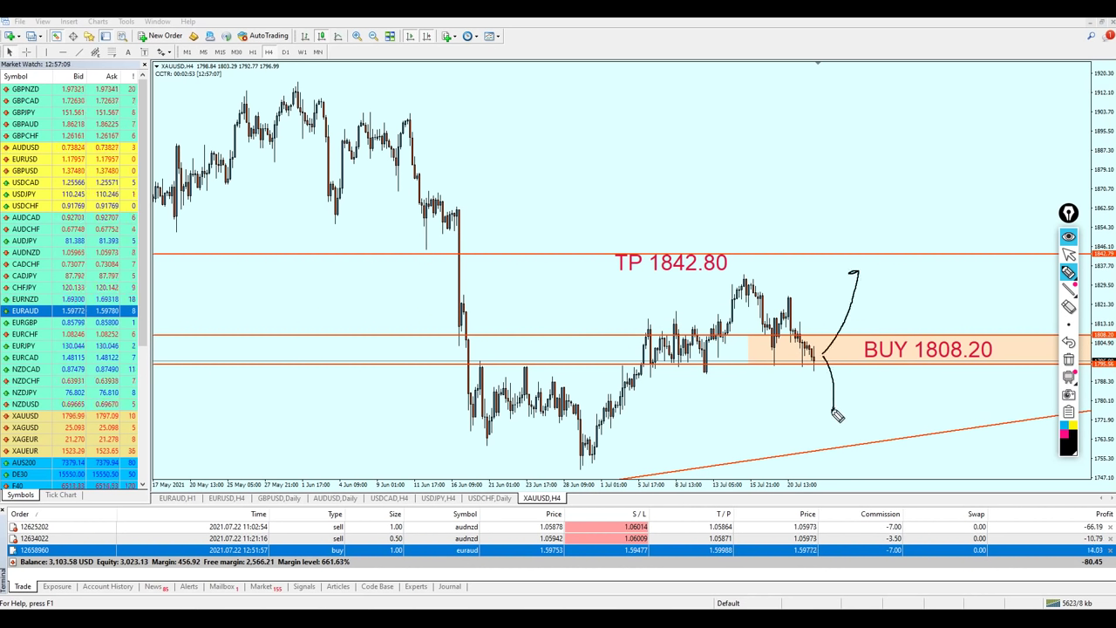
{"action": "left_click", "coordinate": [1069, 254]}
{"action": "left_click", "coordinate": [1070, 358]}
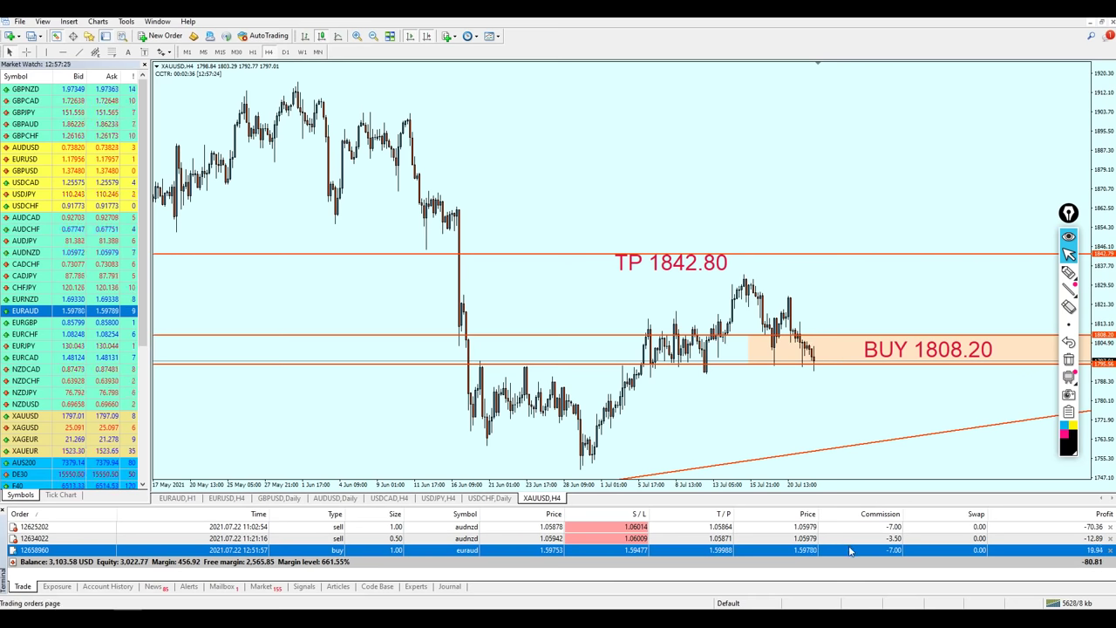
Load EURAUD in place of the XAUUSD chart on M30 and measure from the buy area up to the current price
{"action": "left_click_drag", "start_coordinate": [835, 343], "coordinate": [836, 342]}
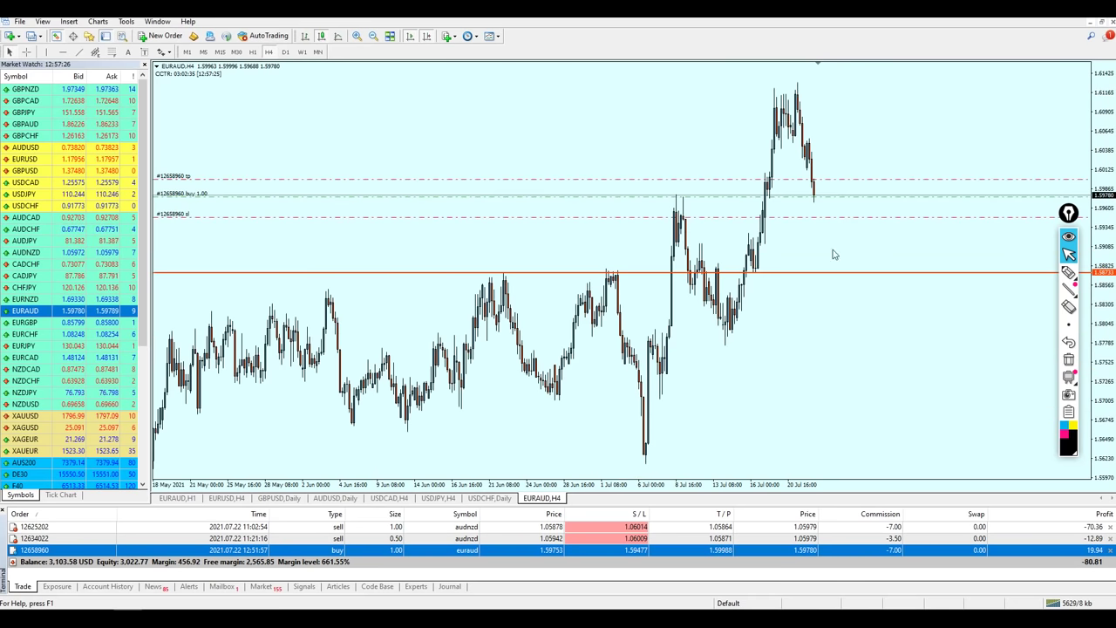
{"action": "left_click", "coordinate": [221, 51]}
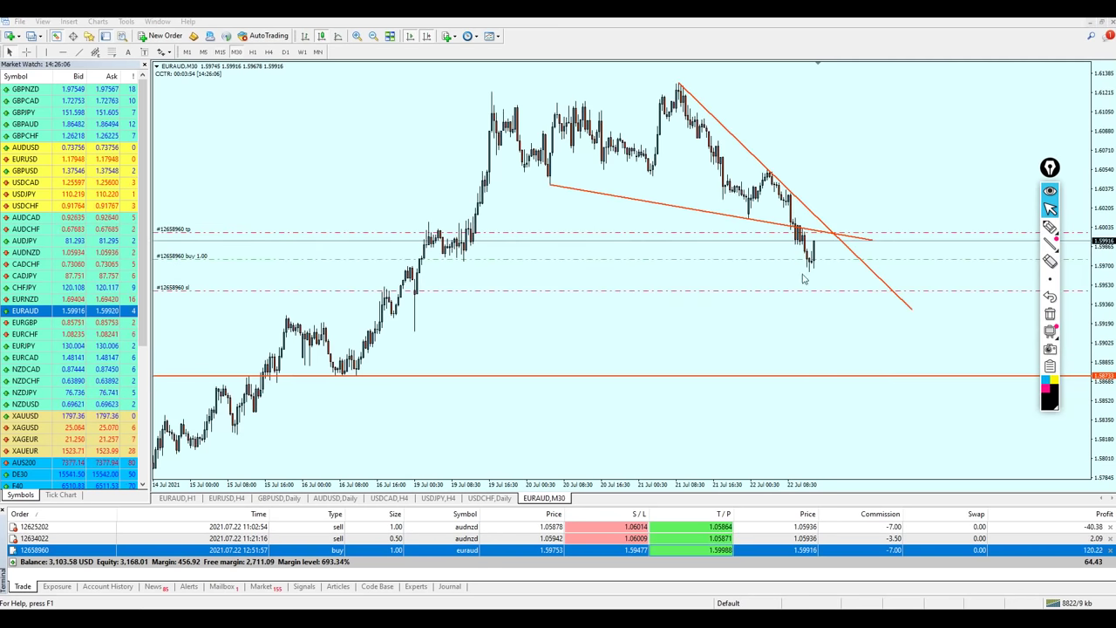
{"action": "middle_click", "coordinate": [889, 389]}
{"action": "middle_click", "coordinate": [899, 428]}
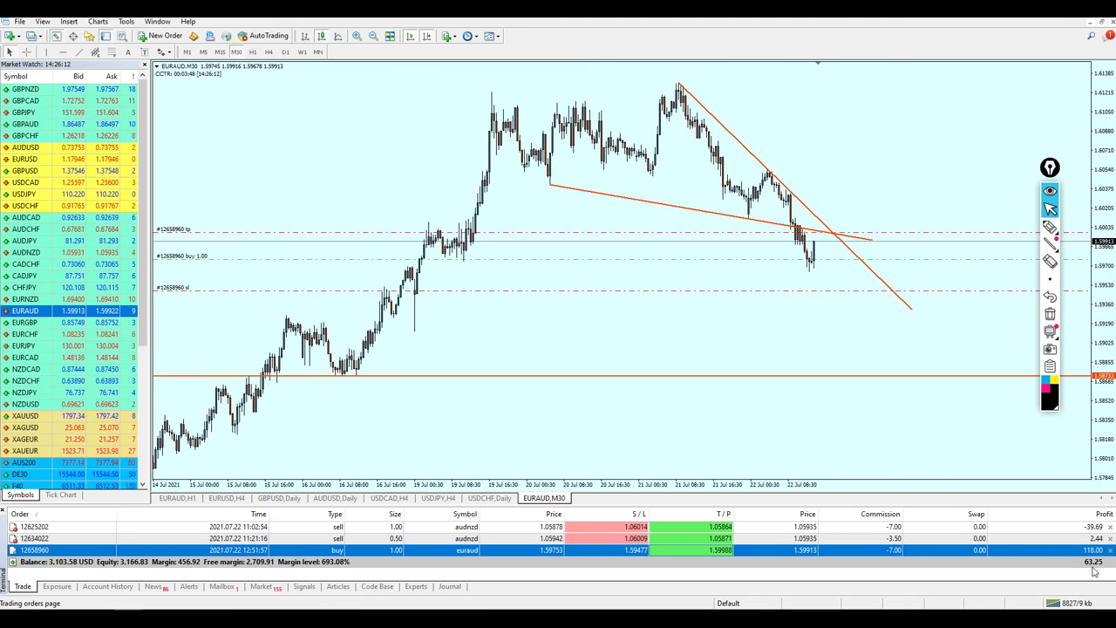
{"action": "middle_click", "coordinate": [825, 274]}
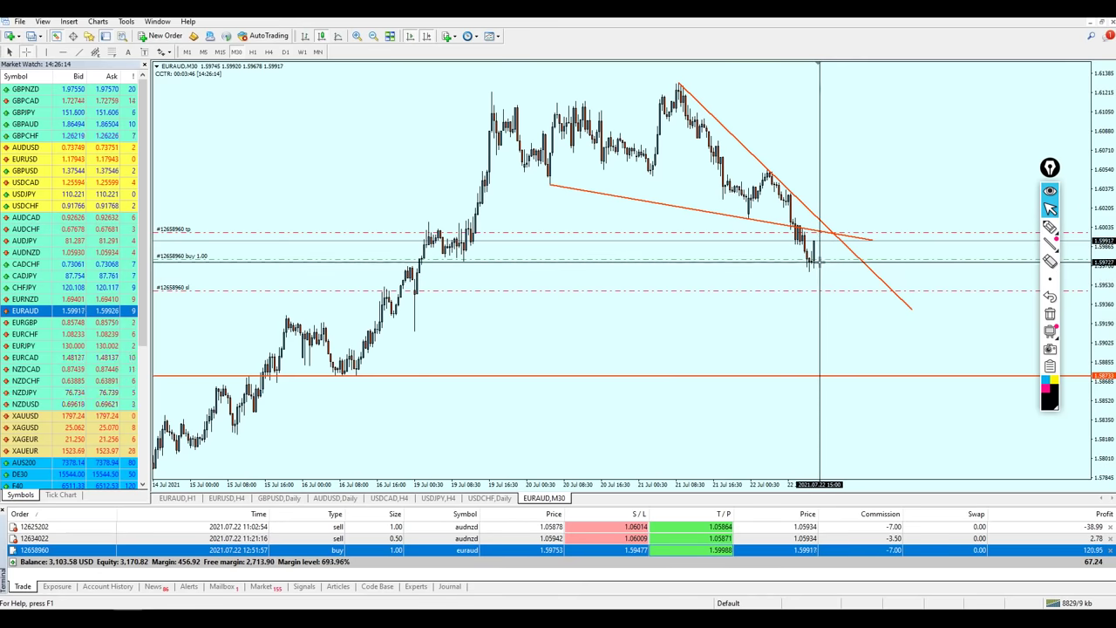
{"action": "left_click_drag", "start_coordinate": [823, 270], "coordinate": [820, 247]}
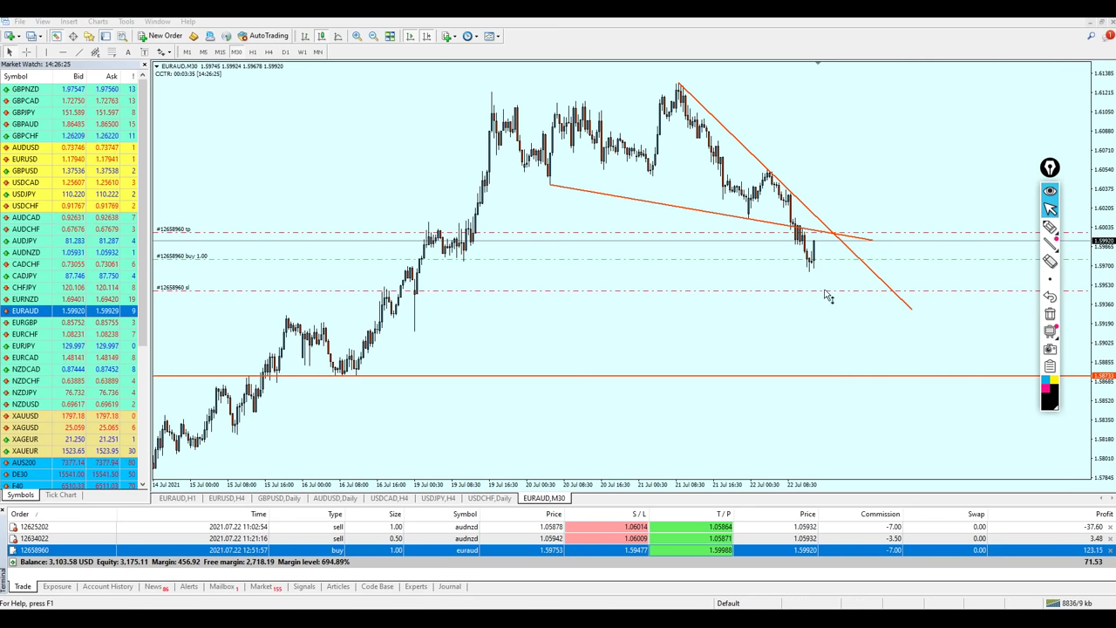
{"action": "left_click", "coordinate": [813, 316]}
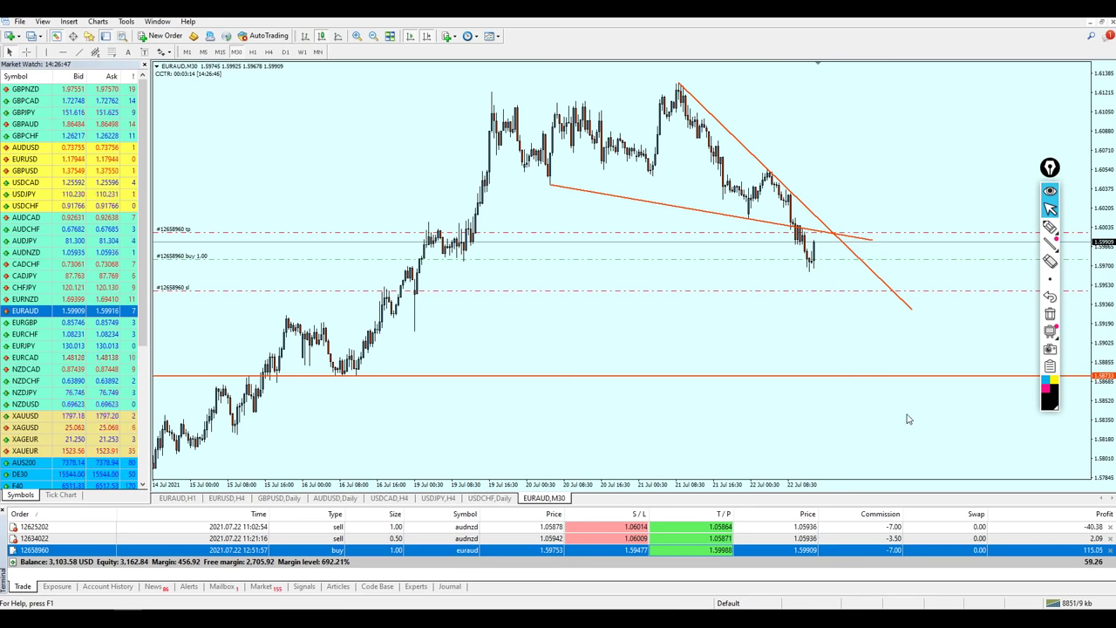
Measure the EURAUD move above the buy entry once more and load AUDNZD into the M30 chart
{"action": "middle_click", "coordinate": [817, 262]}
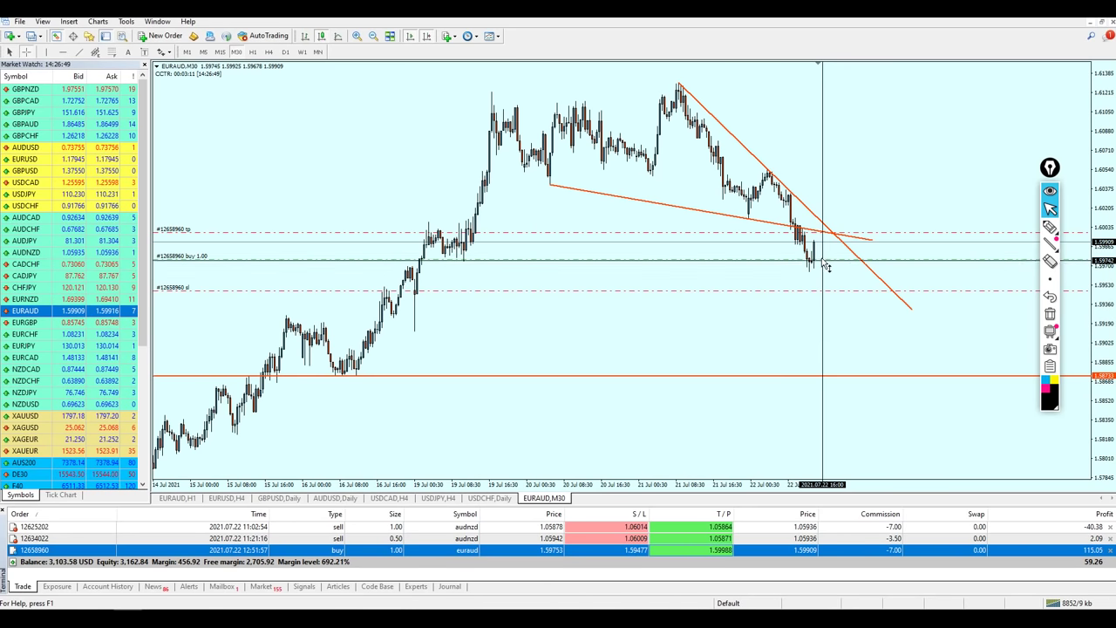
{"action": "left_click_drag", "start_coordinate": [820, 250], "coordinate": [820, 247]}
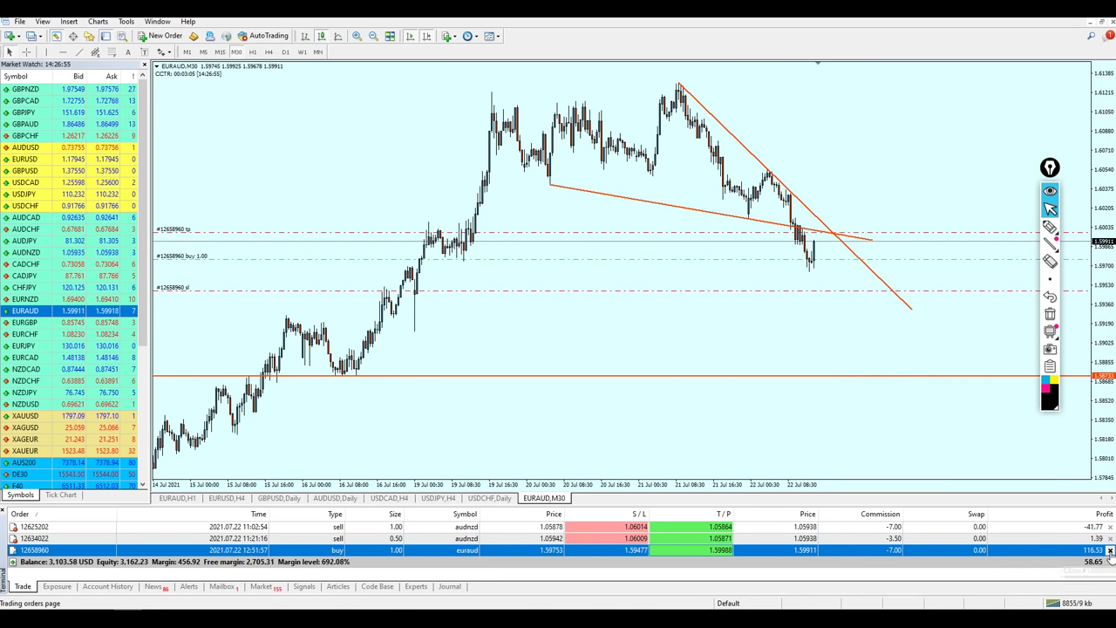
{"action": "left_click_drag", "start_coordinate": [1062, 527], "coordinate": [960, 409]}
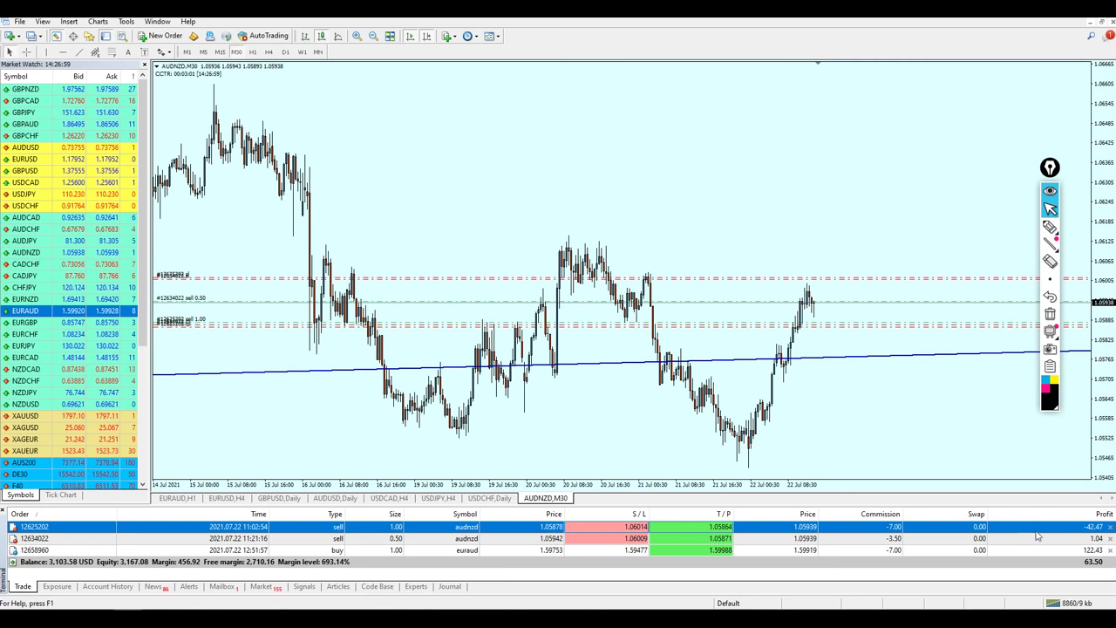
Load EURAUD into the M30 chart and close both AUDNZD sell trades and the EURAUD buy trade
{"action": "left_click", "coordinate": [1081, 550]}
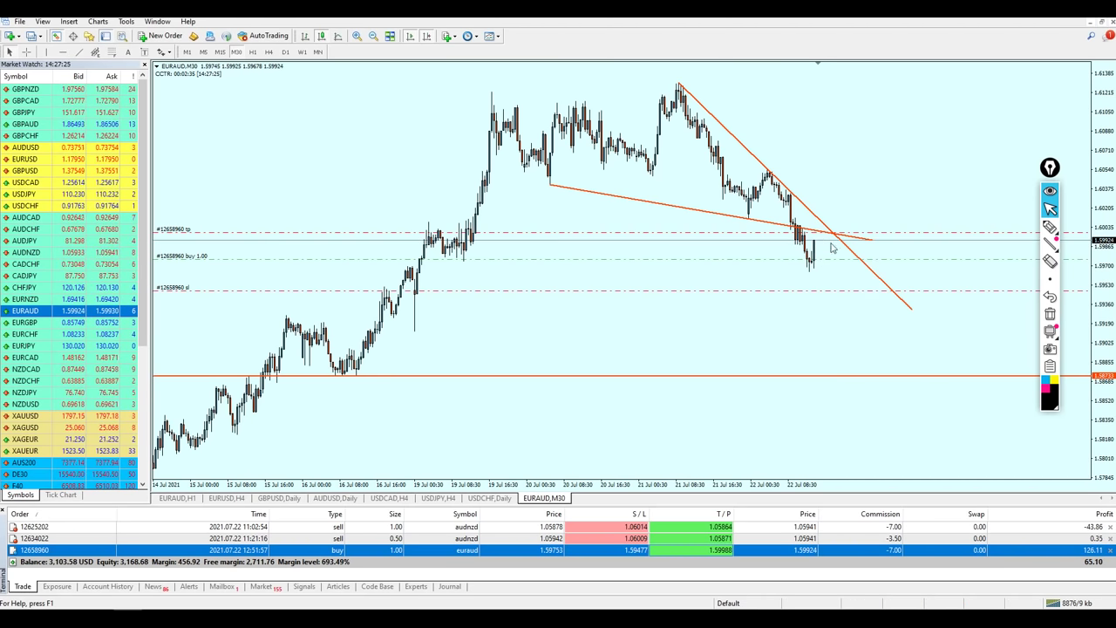
{"action": "left_click", "coordinate": [1111, 538]}
{"action": "left_click", "coordinate": [1110, 526]}
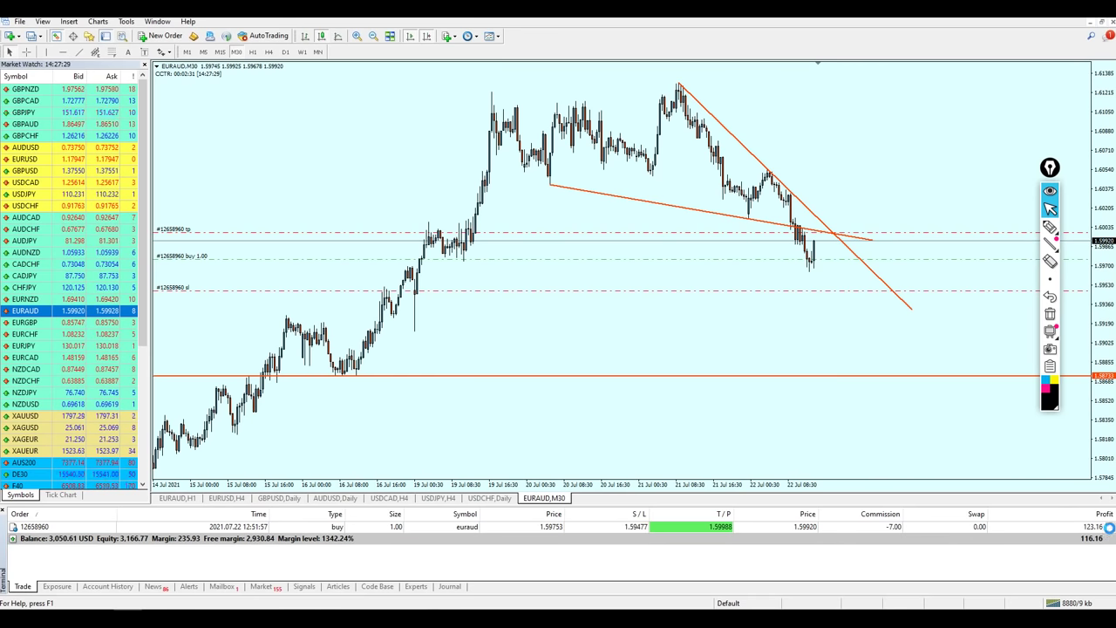
{"action": "left_click", "coordinate": [1110, 527]}
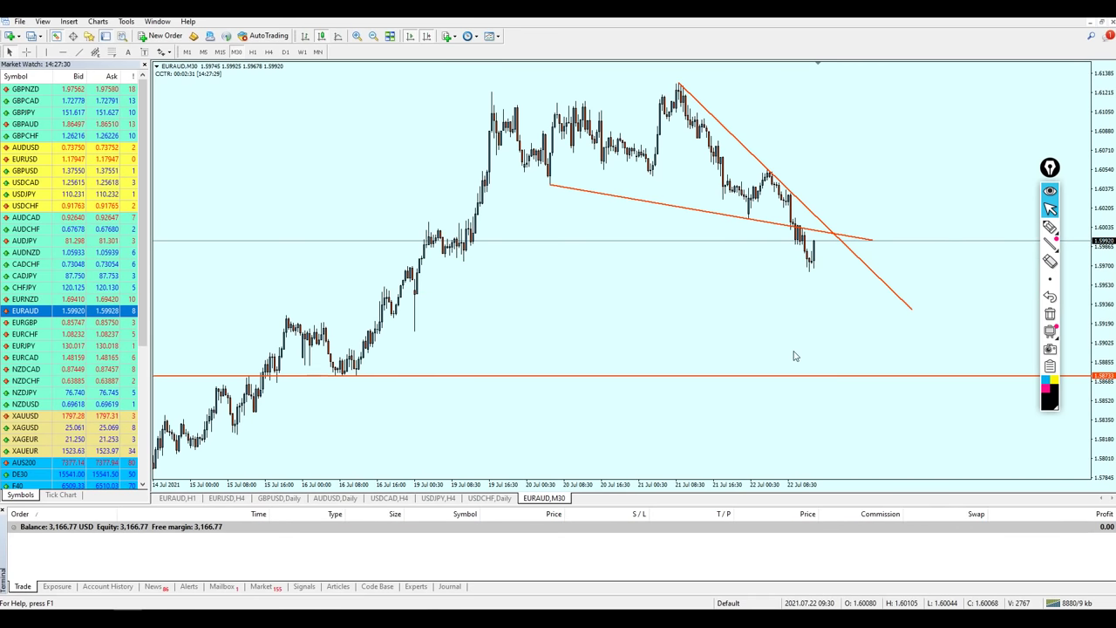
Delete the two orange trendlines and the orange horizontal line from the EURAUD M30 chart
{"action": "right_click", "coordinate": [576, 334]}
{"action": "left_click", "coordinate": [558, 324]}
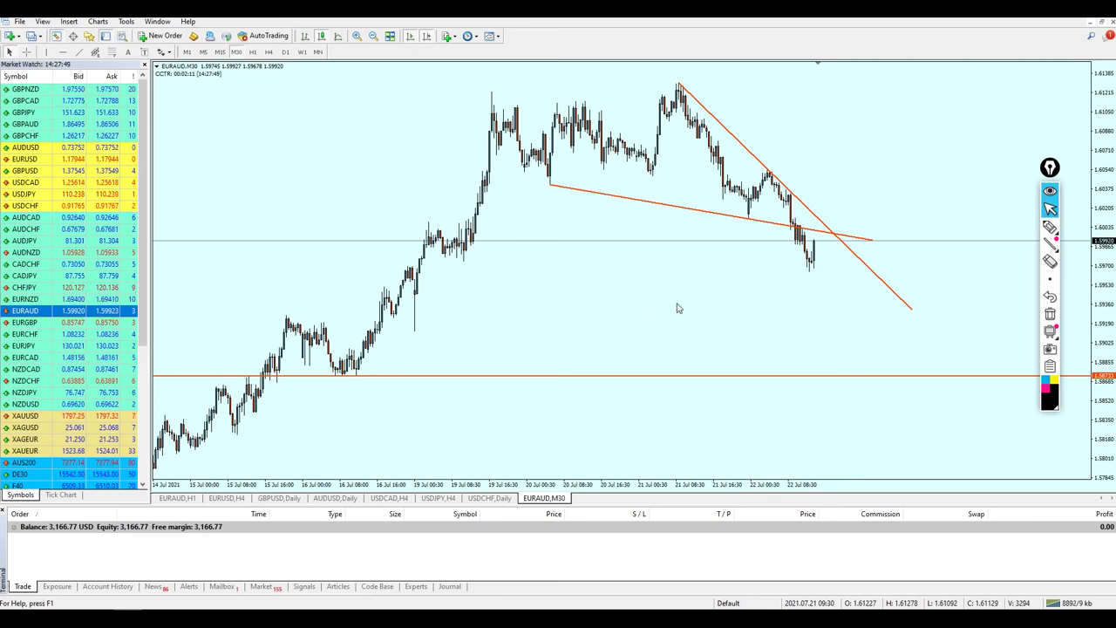
{"action": "double_click", "coordinate": [790, 226]}
{"action": "key", "text": "Delete"}
{"action": "key", "text": "BackSpace"}
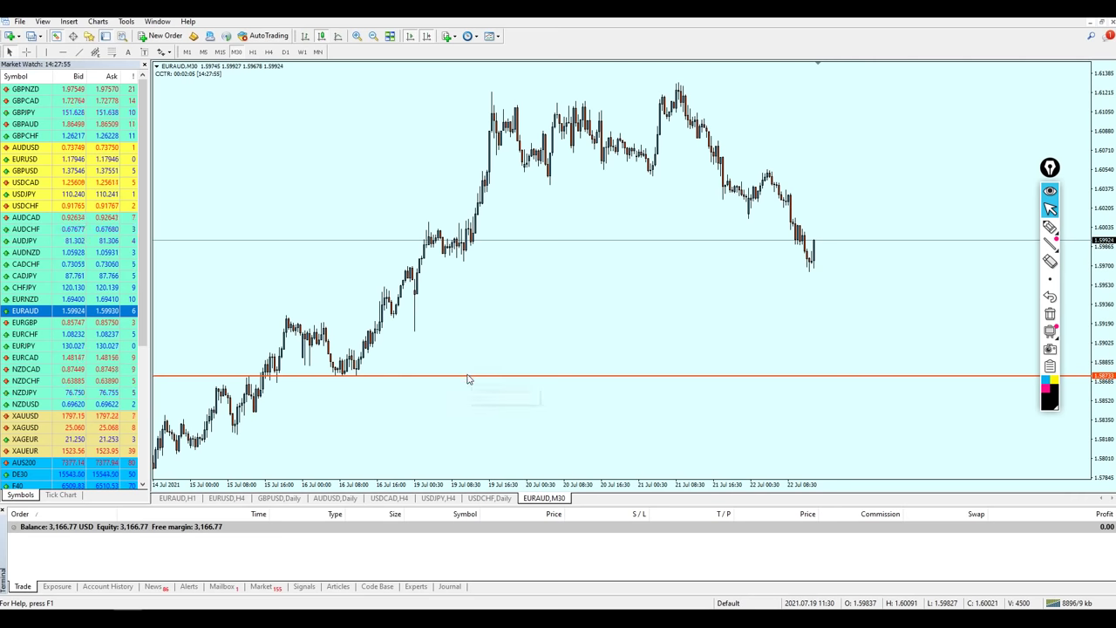
{"action": "key", "text": "BackSpace"}
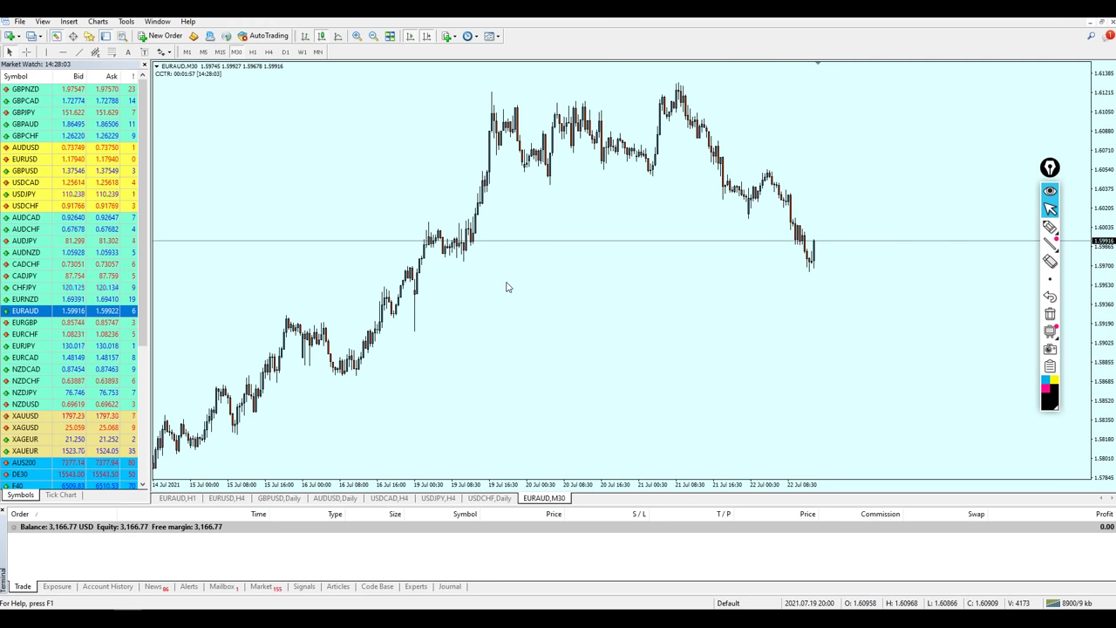
Check the current time and date in the system clock and calendar, and close it
{"action": "middle_click", "coordinate": [561, 258]}
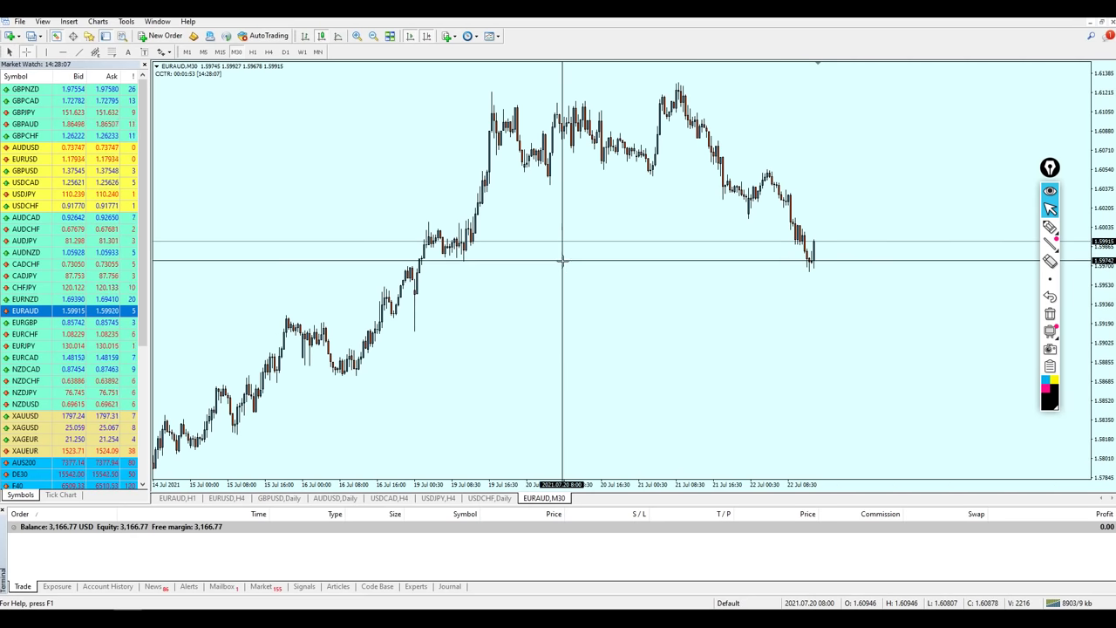
{"action": "key", "text": "super+alt+d"}
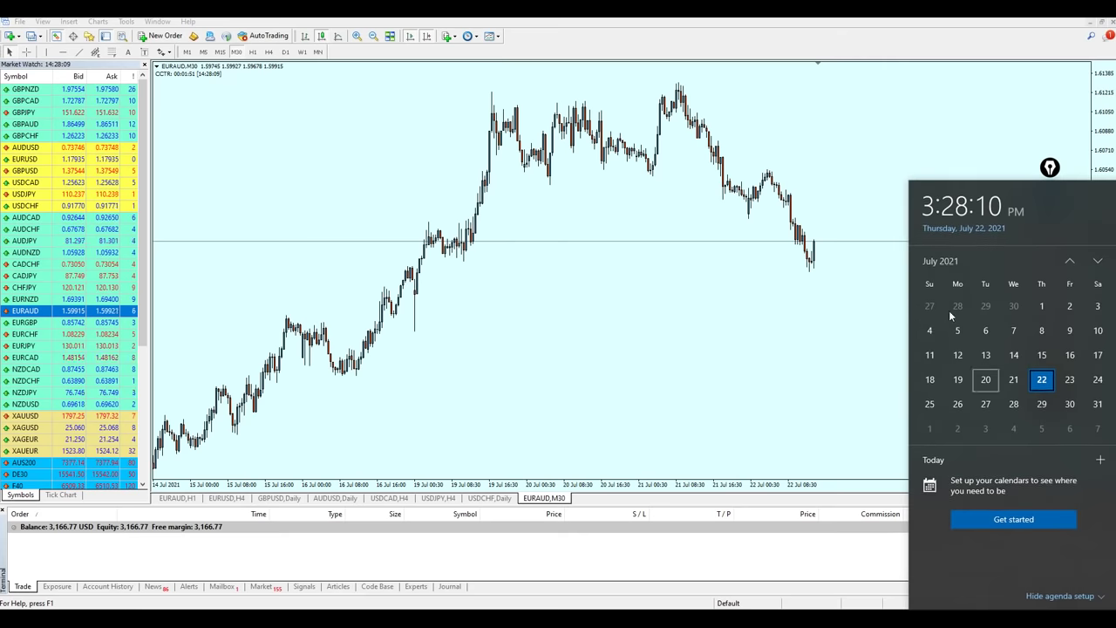
{"action": "left_click", "coordinate": [807, 218]}
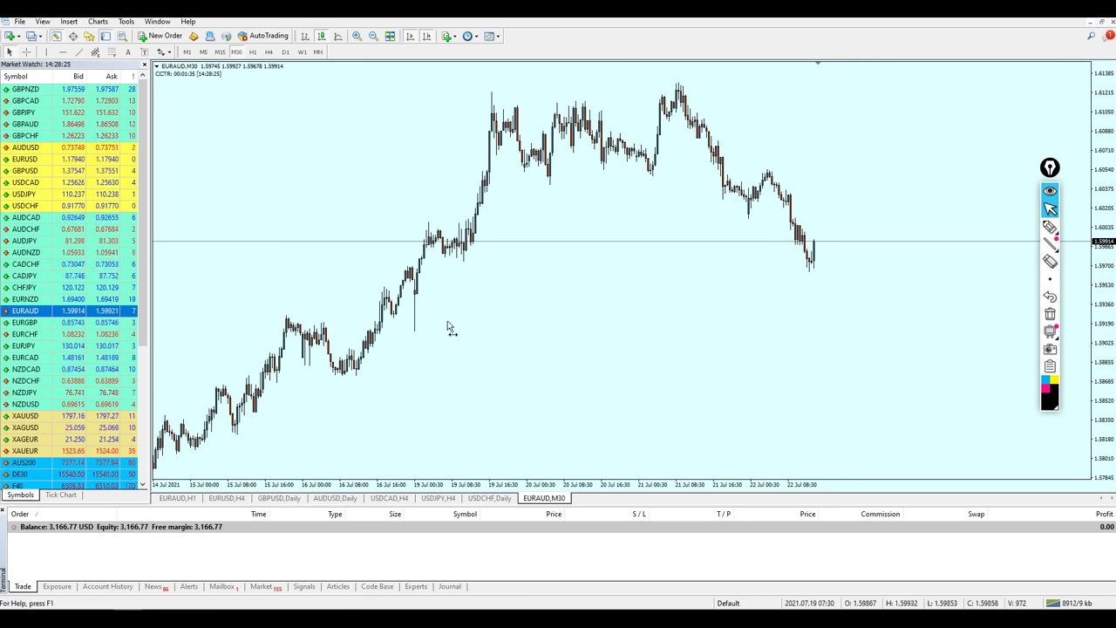
Review GBPNZD, GBPCAD, GBPJPY and GBPCHF one after another on the M30 chart
{"action": "left_click_drag", "start_coordinate": [33, 90], "coordinate": [368, 236]}
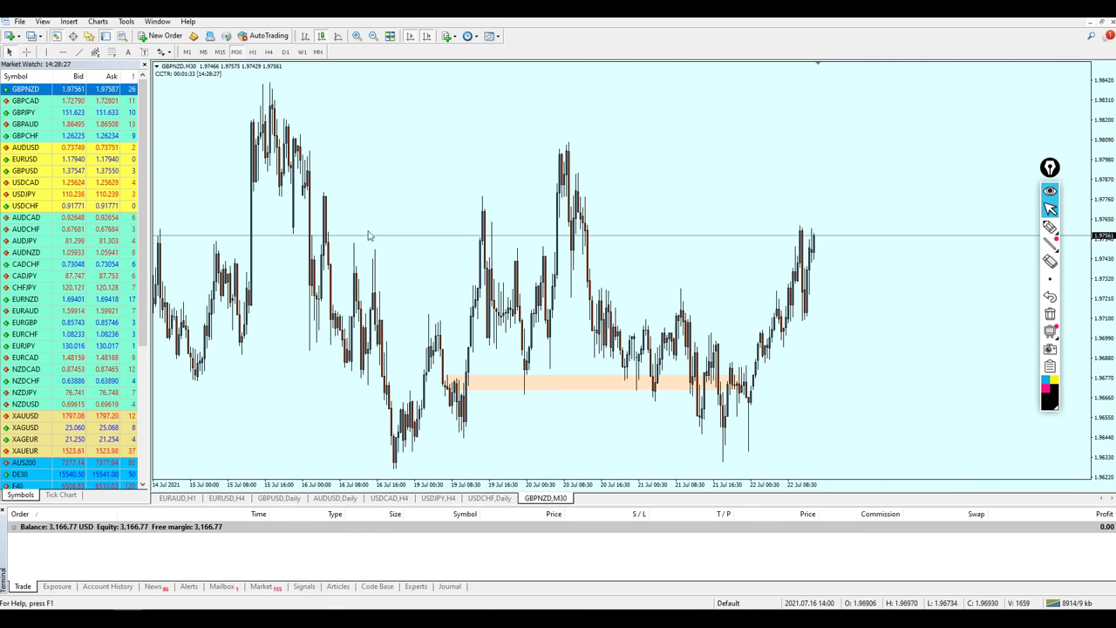
{"action": "left_click_drag", "start_coordinate": [27, 101], "coordinate": [294, 132]}
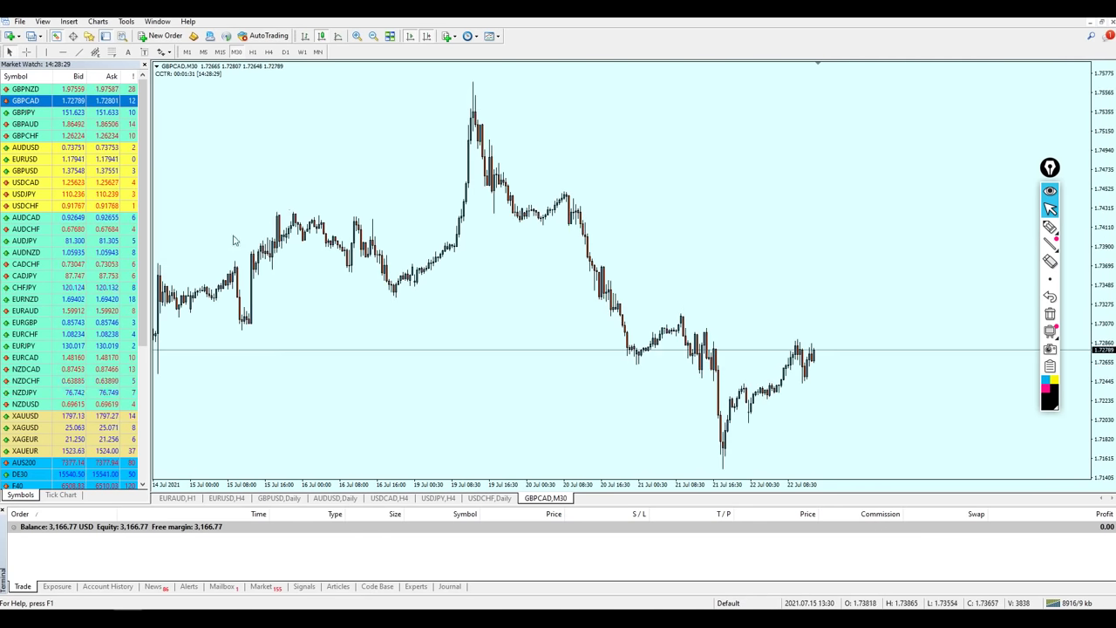
{"action": "left_click_drag", "start_coordinate": [50, 111], "coordinate": [288, 129]}
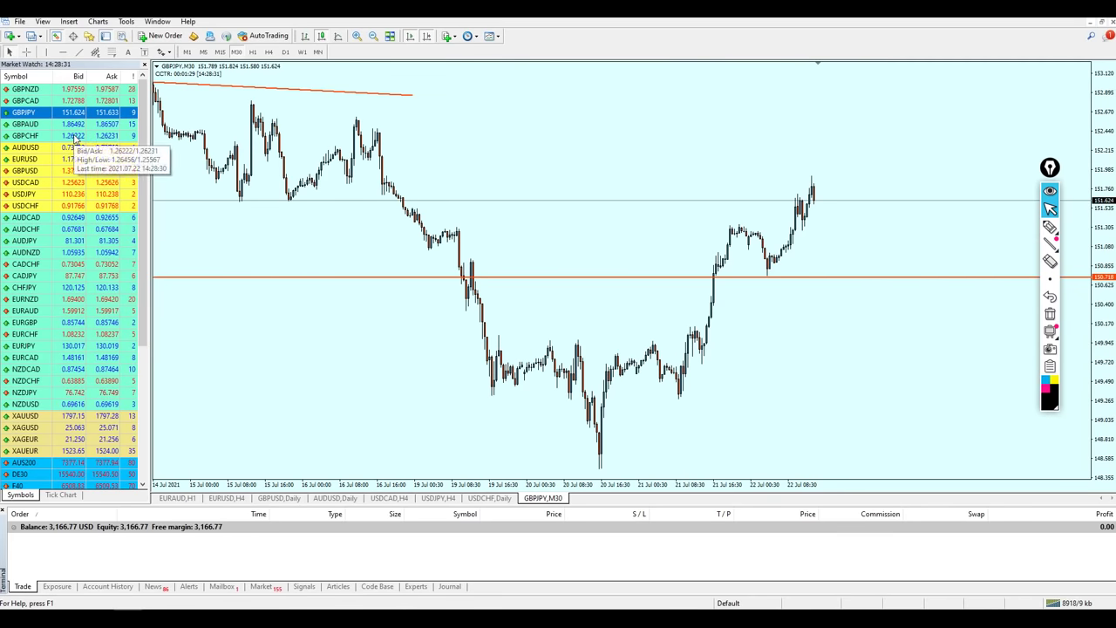
{"action": "left_click_drag", "start_coordinate": [75, 140], "coordinate": [319, 209]}
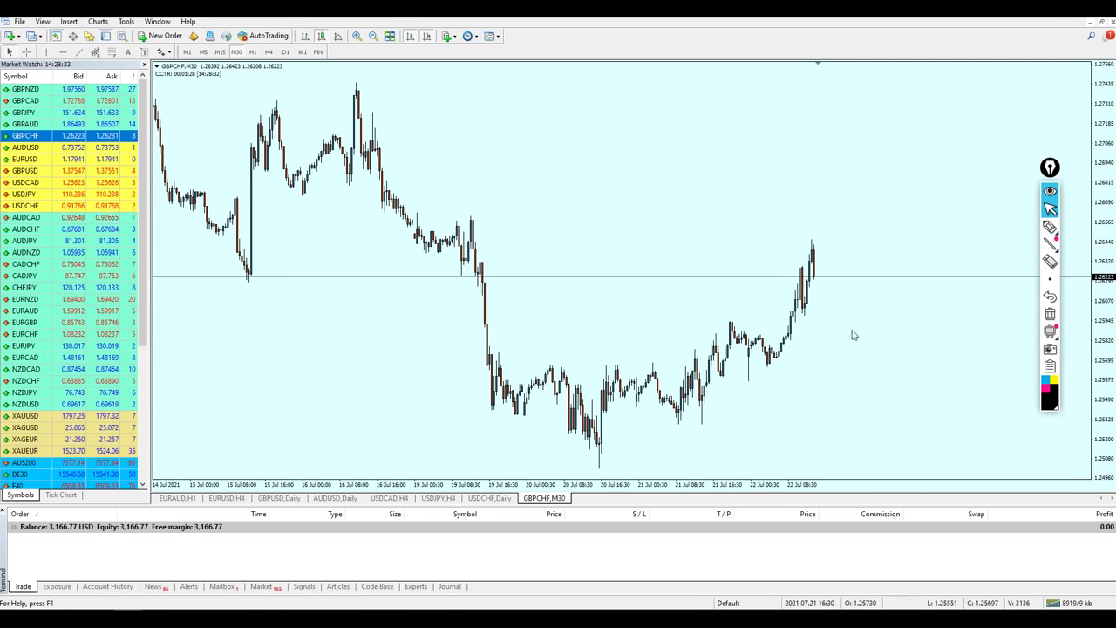
Place a horizontal line at about 1.25967 on the GBPCHF chart and measure from the current price down to it
{"action": "left_click", "coordinate": [64, 52]}
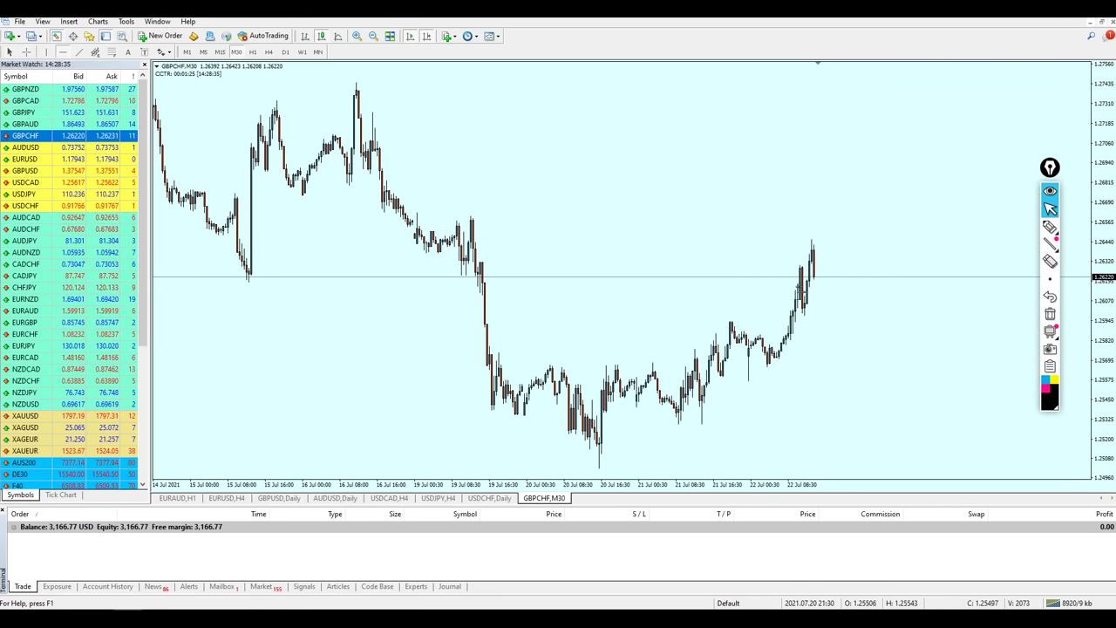
{"action": "left_click", "coordinate": [825, 312]}
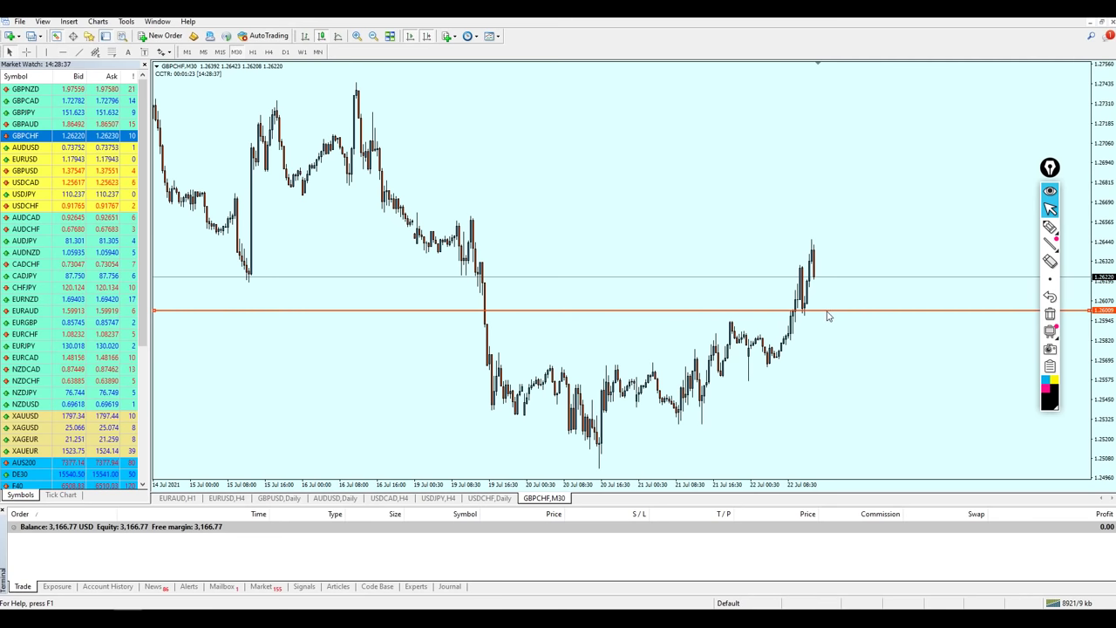
{"action": "middle_click", "coordinate": [818, 277]}
{"action": "left_click_drag", "start_coordinate": [818, 277], "coordinate": [824, 305]}
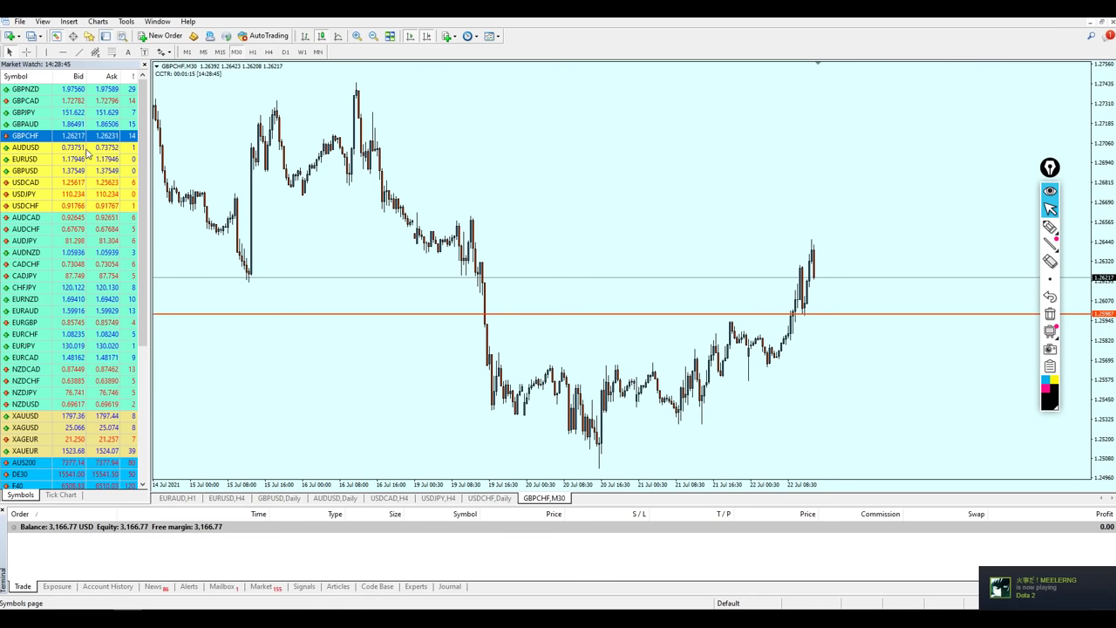
Review AUDUSD, EURUSD and GBPUSD one after another on the M30 chart
{"action": "left_click", "coordinate": [26, 146]}
{"action": "left_click_drag", "start_coordinate": [346, 178], "coordinate": [347, 179]}
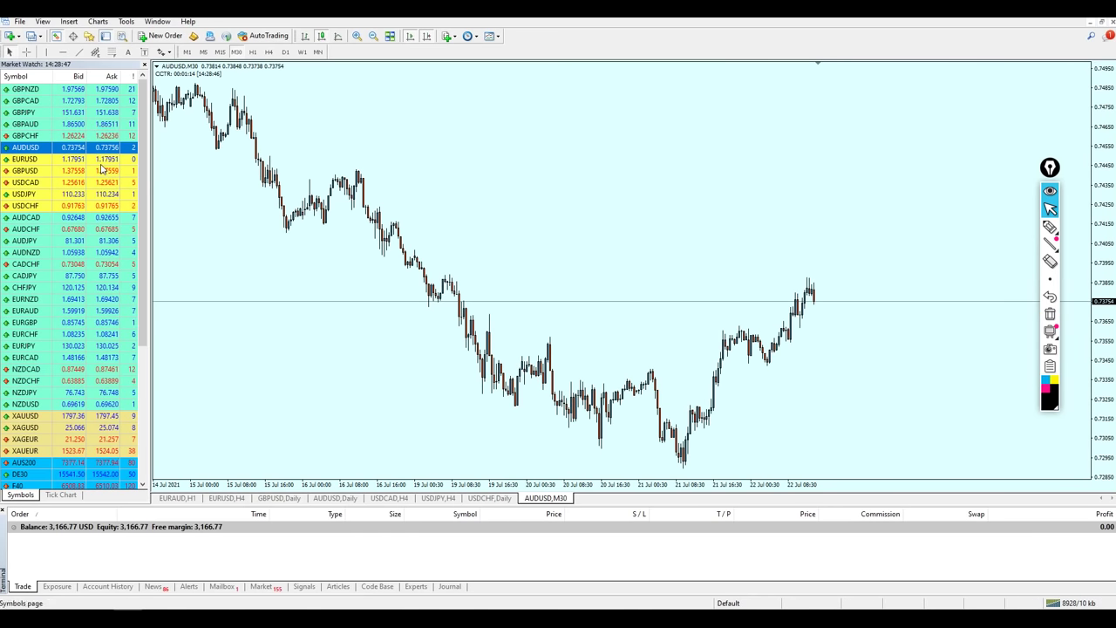
{"action": "left_click_drag", "start_coordinate": [104, 159], "coordinate": [298, 179]}
{"action": "left_click_drag", "start_coordinate": [79, 171], "coordinate": [313, 182]}
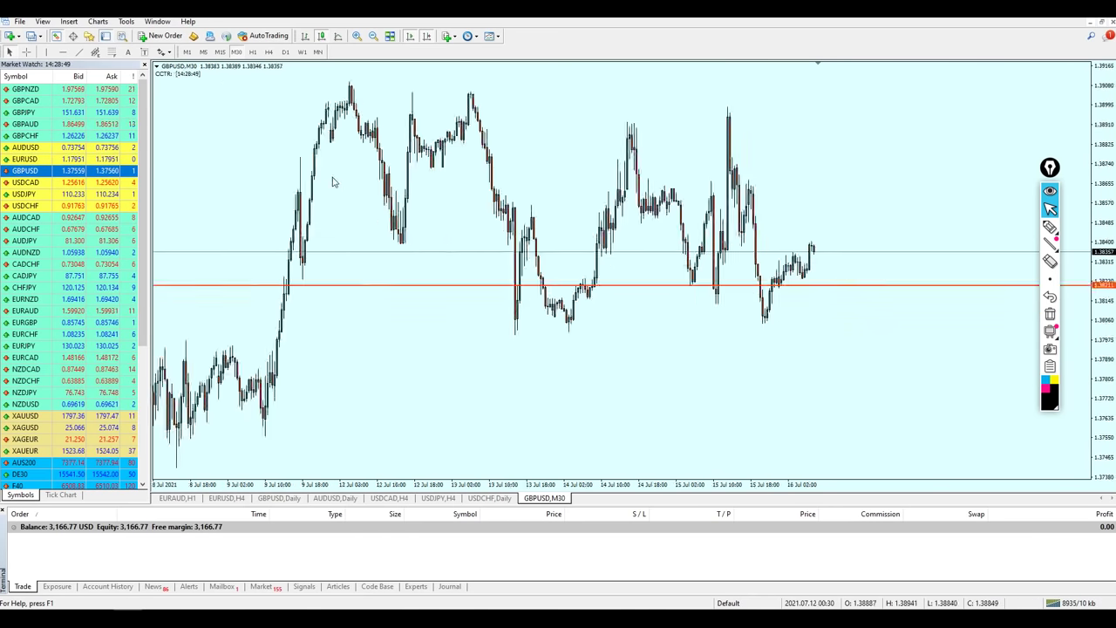